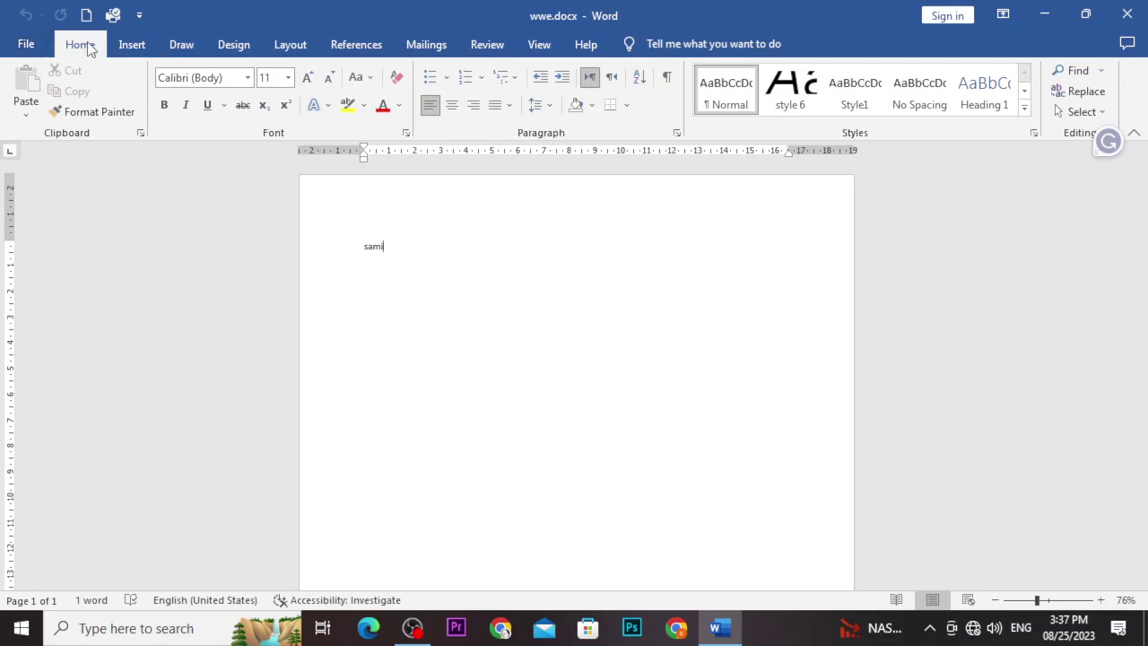
{"action": "left_click", "coordinate": [134, 47]}
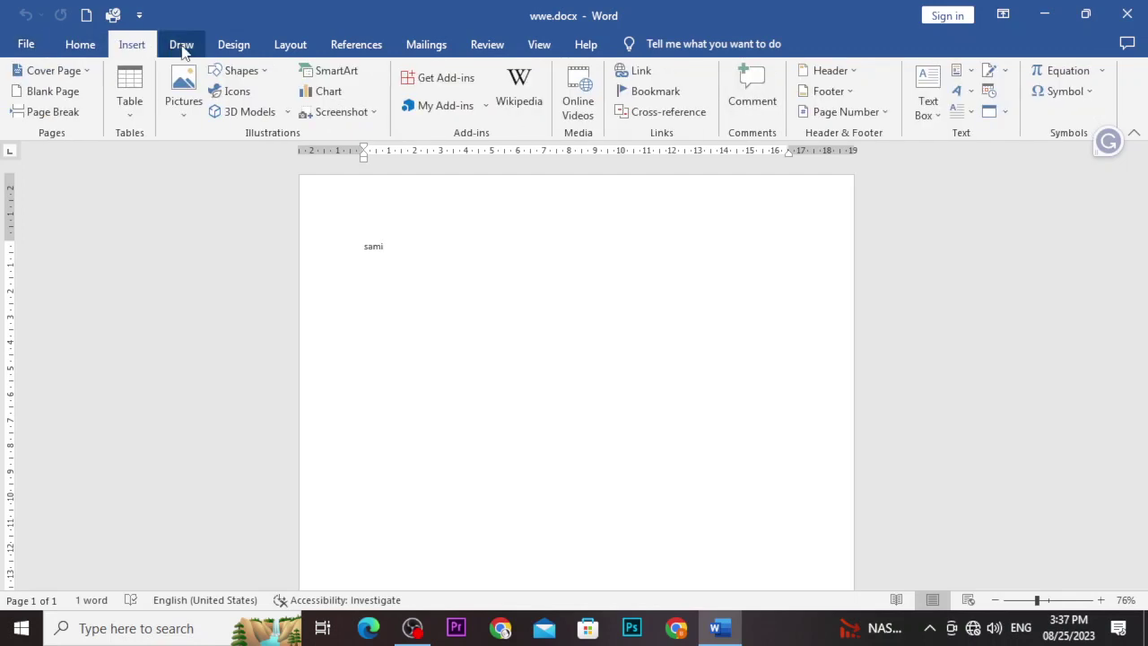
{"action": "left_click", "coordinate": [182, 47]}
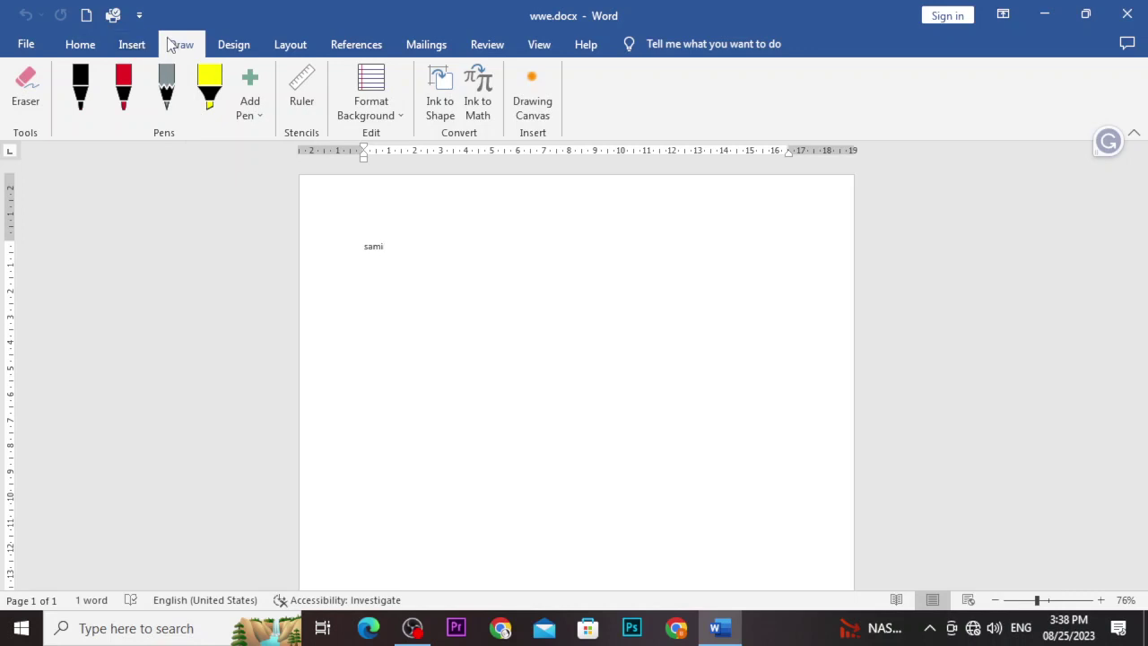
- Generate random sample paragraphs below the document's first line with the =rand function
{"action": "left_click", "coordinate": [222, 52]}
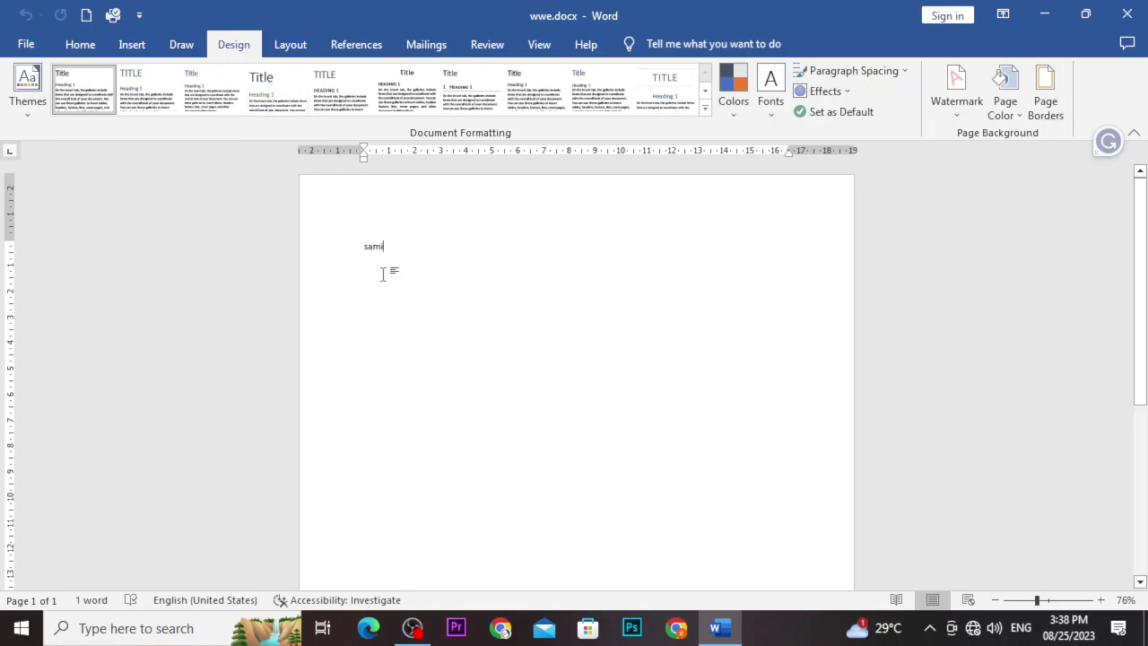
{"action": "key", "text": "Return"}
{"action": "type", "text": "="}
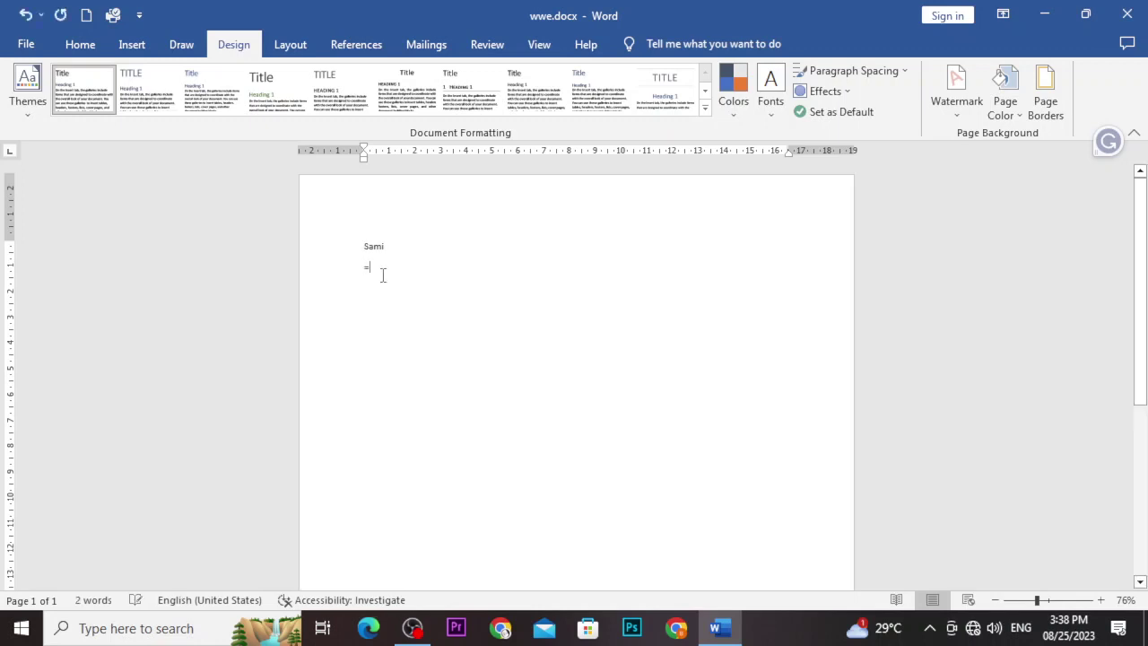
{"action": "key", "text": "BackSpace"}
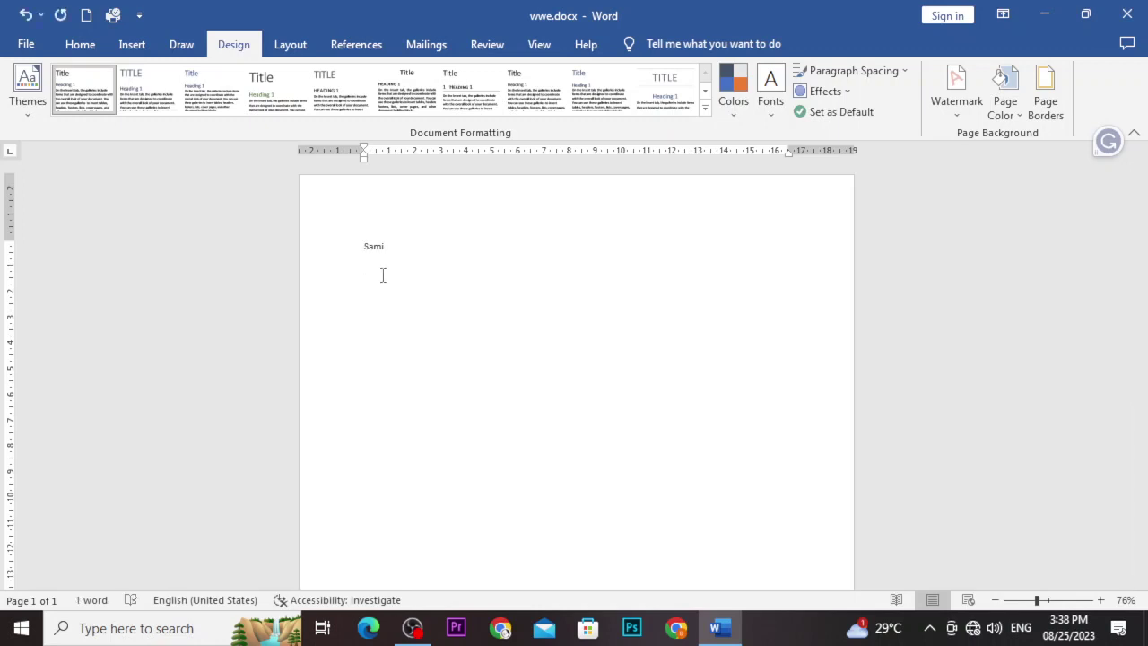
{"action": "type", "text": "=rand"}
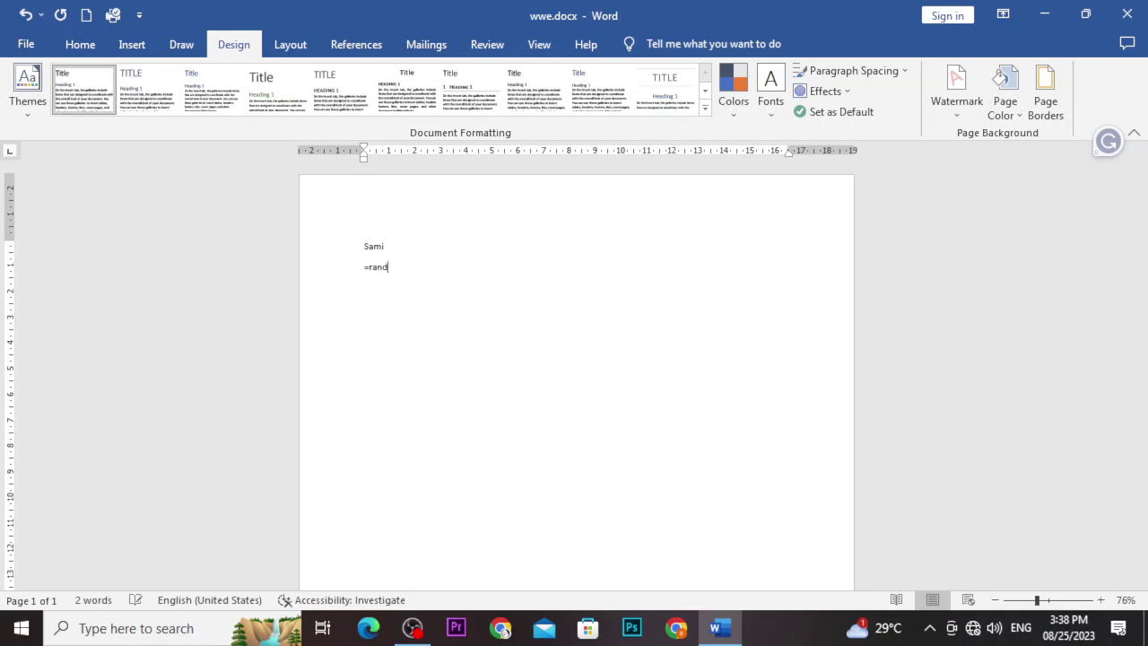
{"action": "type", "text": "(1"}
{"action": "type", "text": "0)"}
{"action": "key", "text": "Return"}
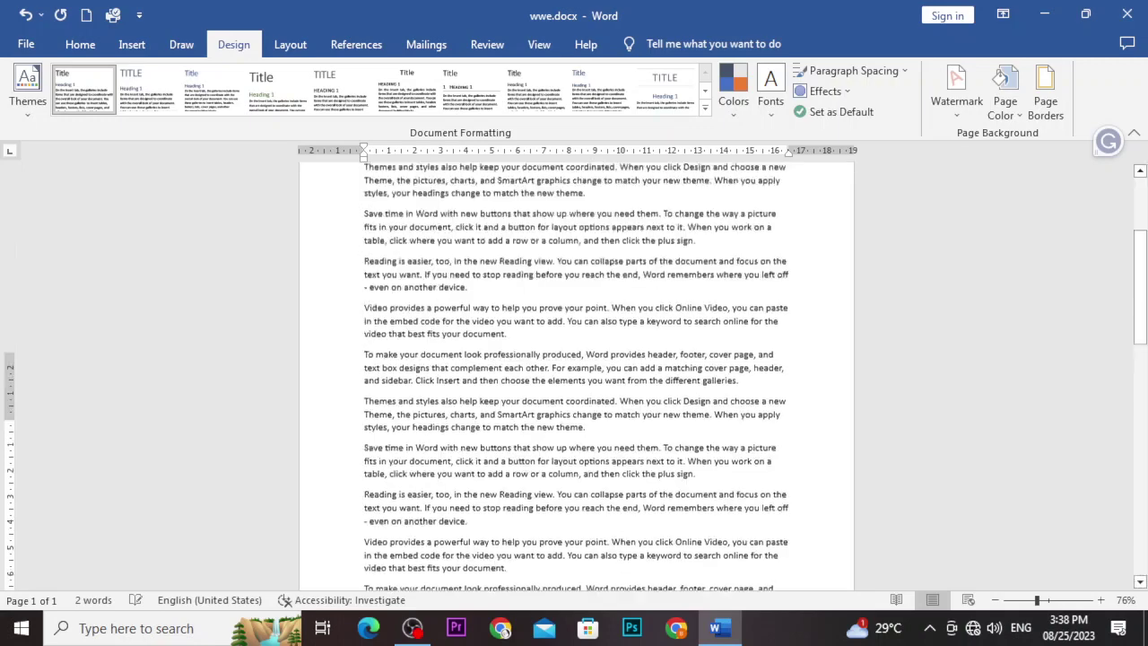
{"action": "scroll", "coordinate": [382, 275], "scroll_direction": "up", "scroll_amount": 12}
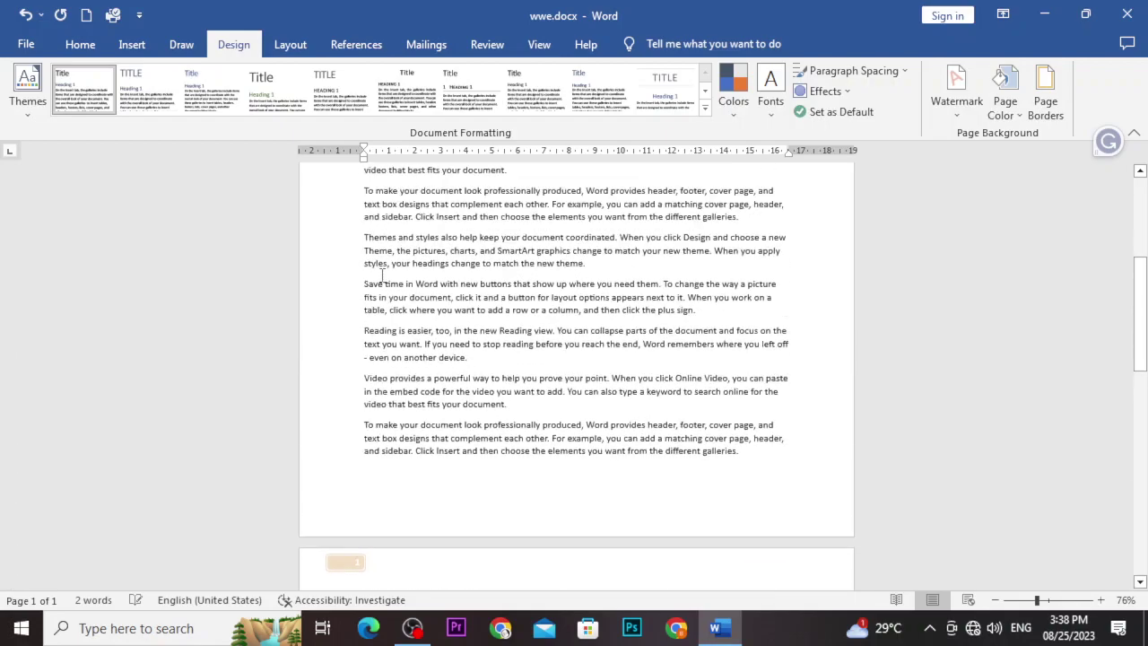
{"action": "scroll", "coordinate": [380, 299], "scroll_direction": "up", "scroll_amount": 6, "text": "ctrl"}
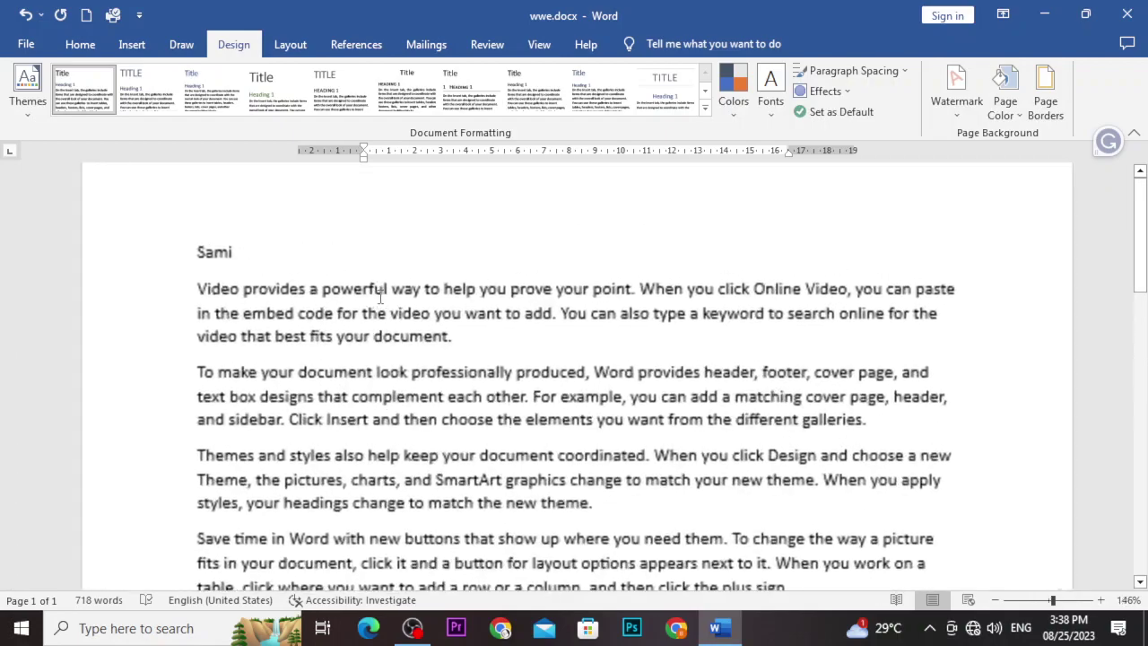
{"action": "scroll", "coordinate": [382, 299], "scroll_direction": "down", "scroll_amount": 1, "text": "ctrl"}
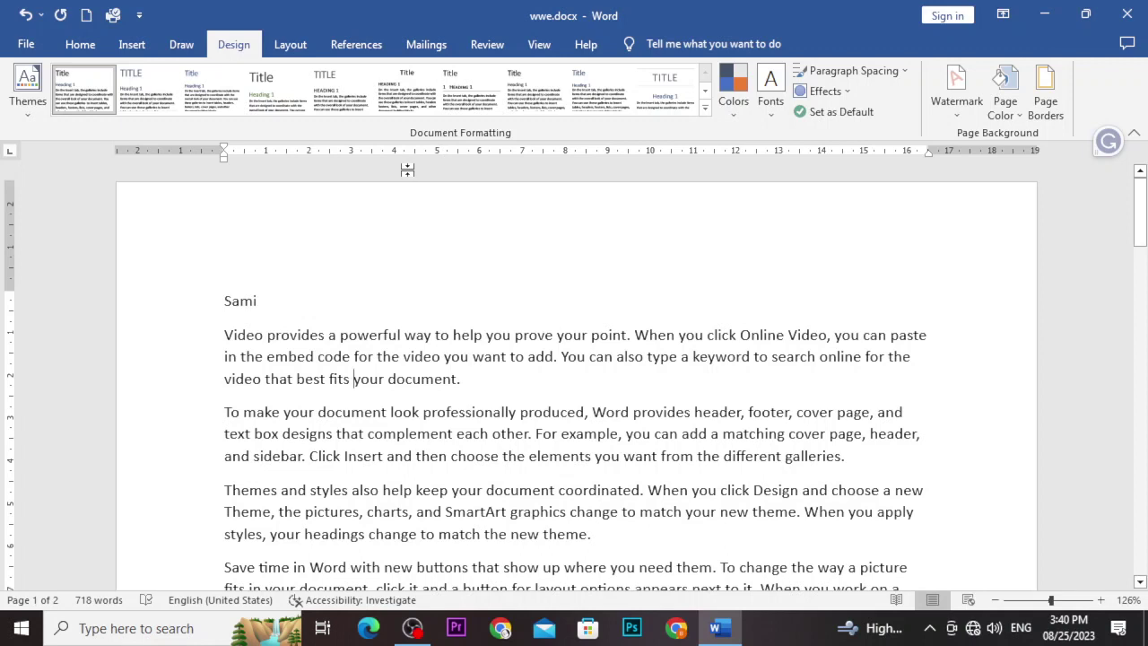
- Select the first sample paragraph and apply the Mesh theme to the document
{"action": "left_click", "coordinate": [227, 334]}
{"action": "left_click_drag", "start_coordinate": [259, 334], "coordinate": [481, 379]}
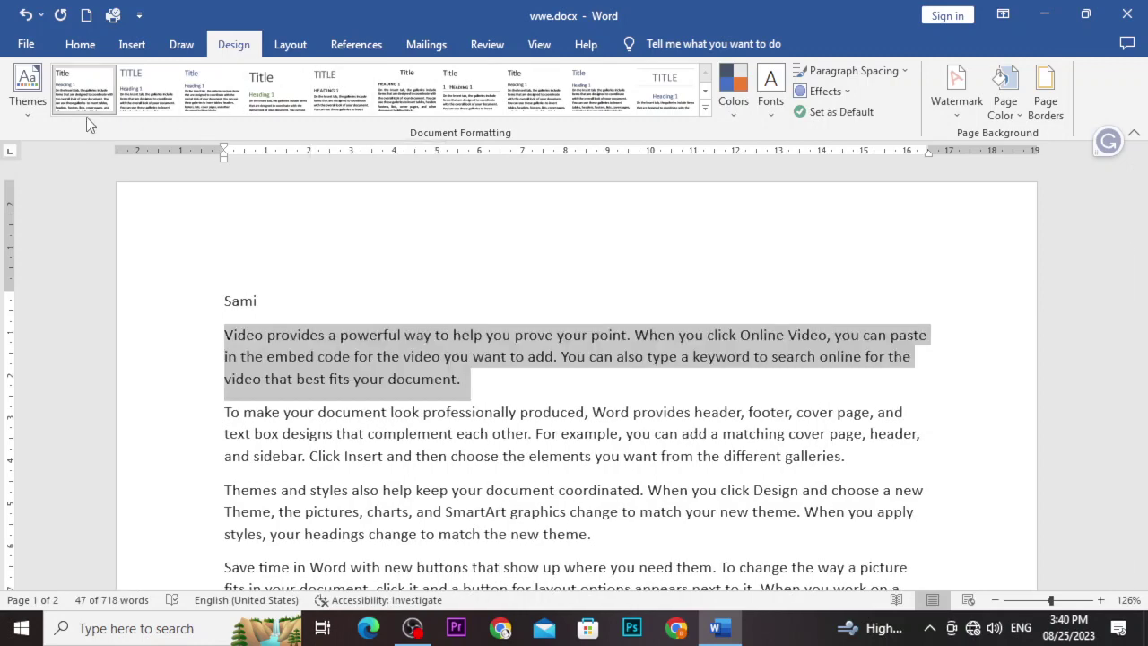
{"action": "left_click", "coordinate": [31, 115]}
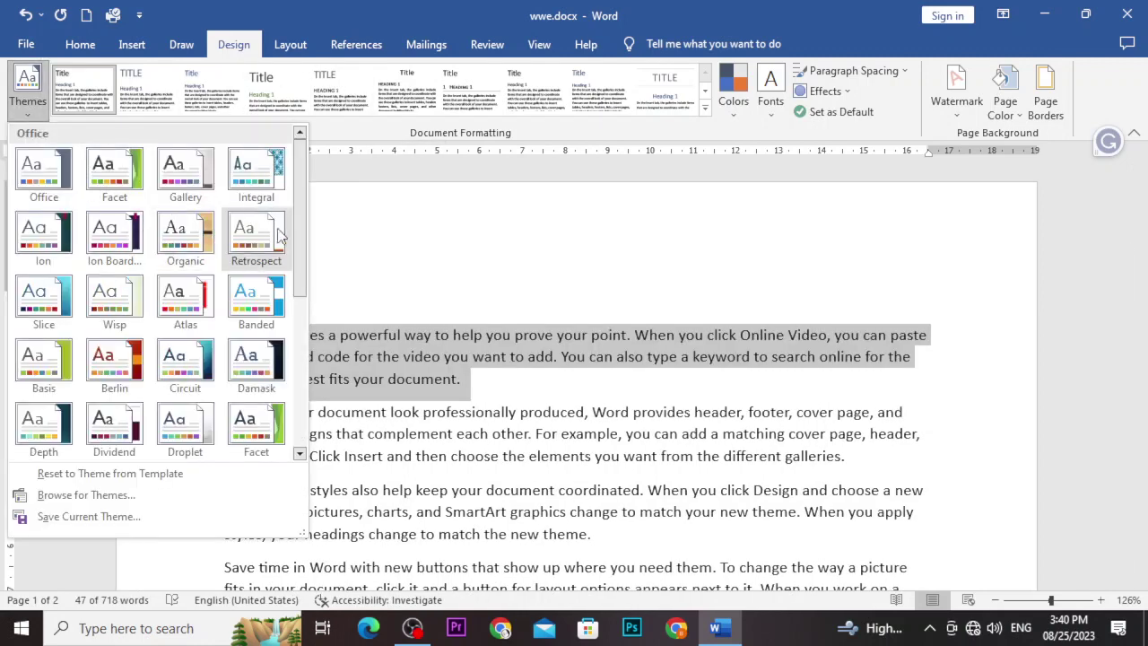
{"action": "scroll", "coordinate": [265, 232], "scroll_direction": "down", "scroll_amount": 3}
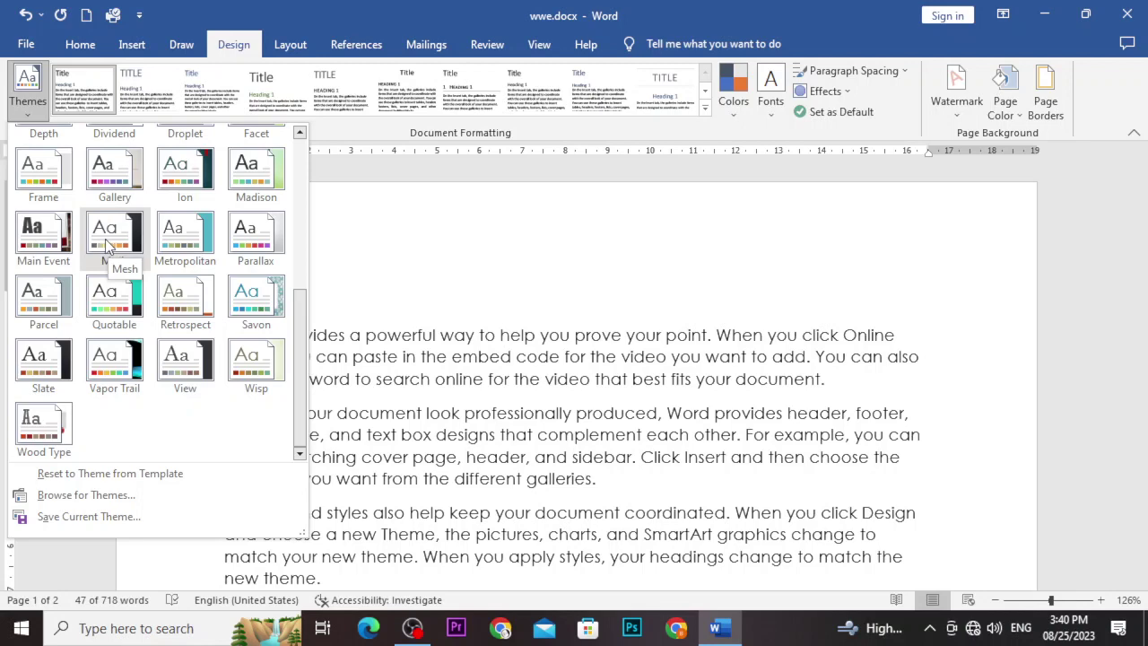
{"action": "left_click", "coordinate": [106, 244]}
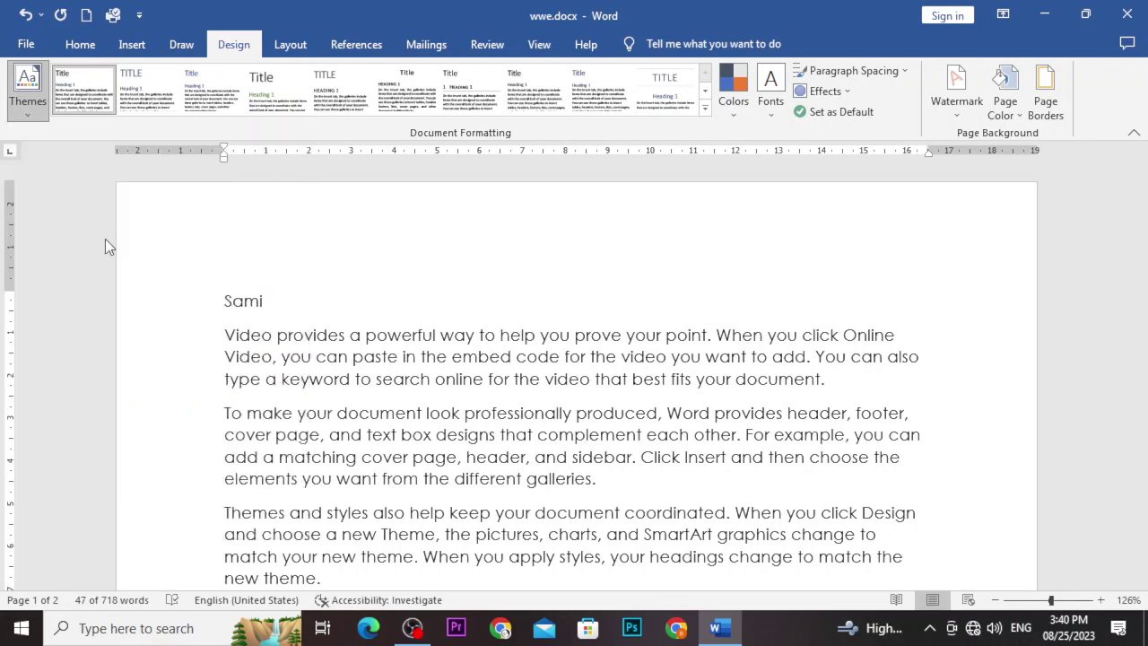
{"action": "left_click", "coordinate": [252, 359]}
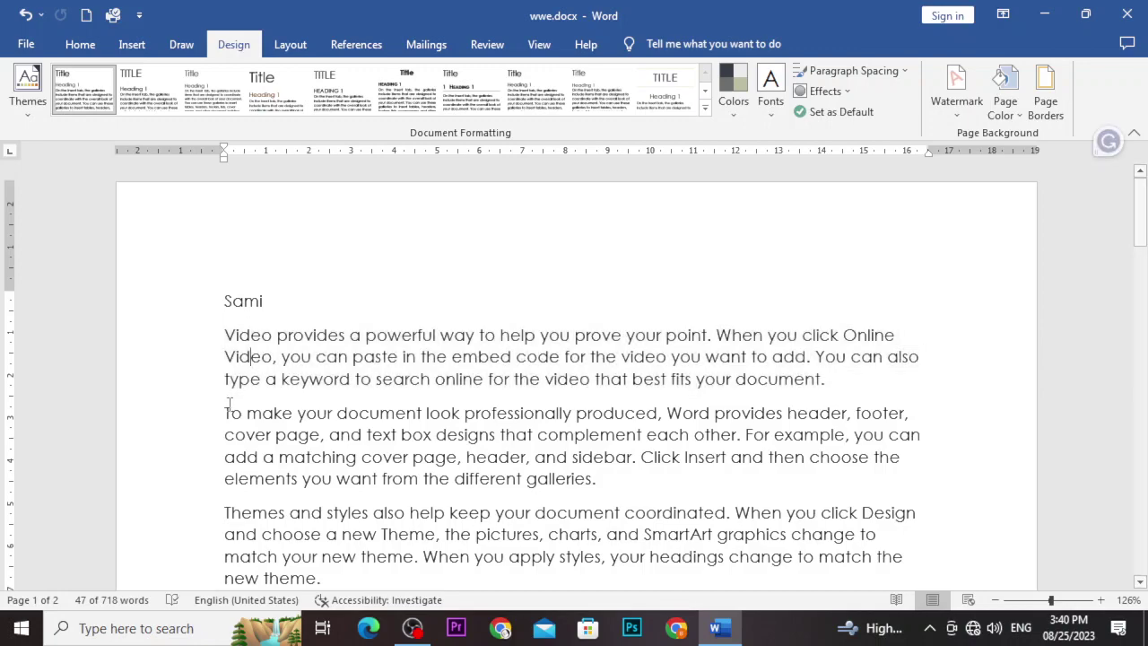
{"action": "scroll", "coordinate": [320, 397], "scroll_direction": "down", "scroll_amount": 5}
{"action": "scroll", "coordinate": [320, 398], "scroll_direction": "down", "scroll_amount": 5}
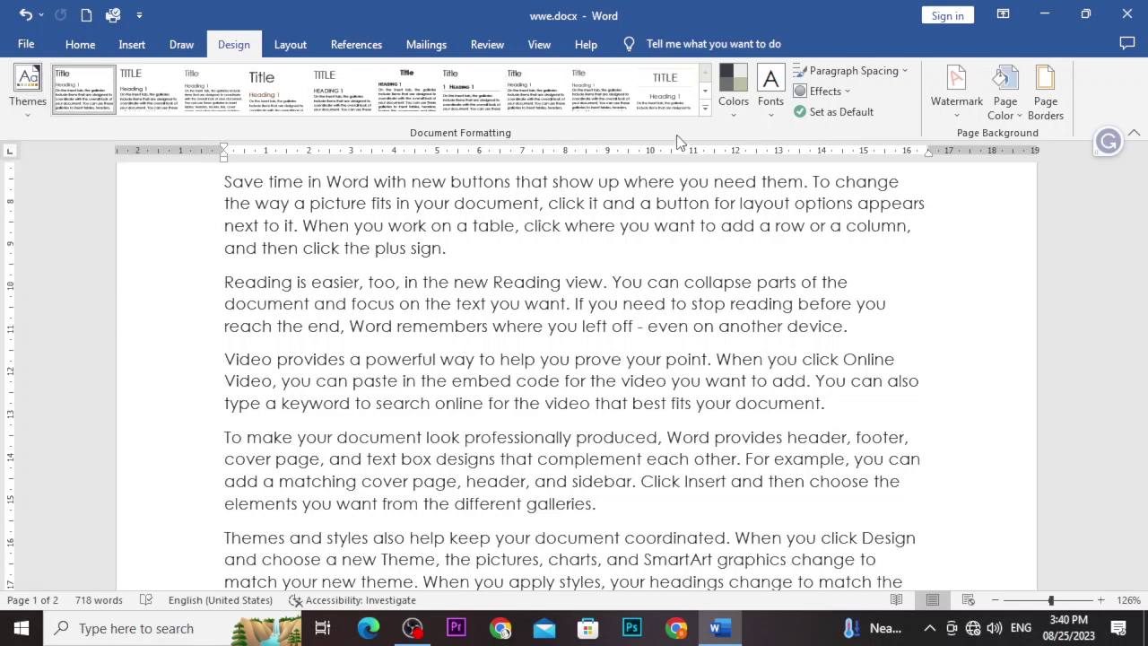
- Apply the seventh built-in style set in the gallery's second row to the document
{"action": "left_click", "coordinate": [705, 108]}
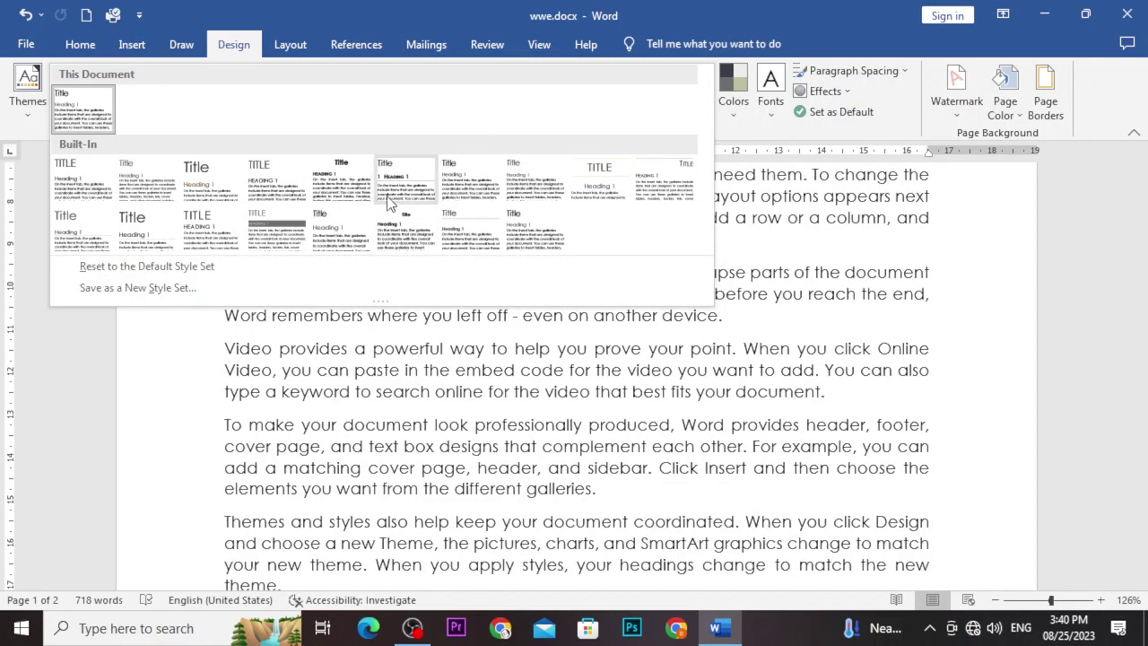
{"action": "left_click", "coordinate": [467, 237]}
{"action": "scroll", "coordinate": [464, 283], "scroll_direction": "up", "scroll_amount": 10}
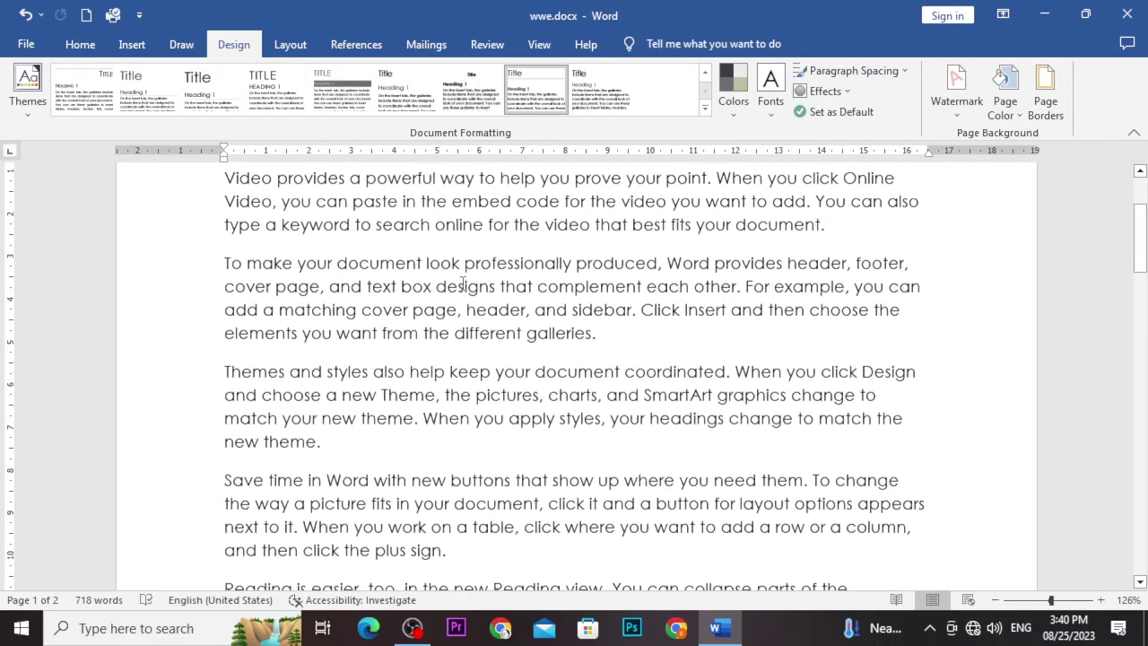
{"action": "left_click", "coordinate": [350, 360]}
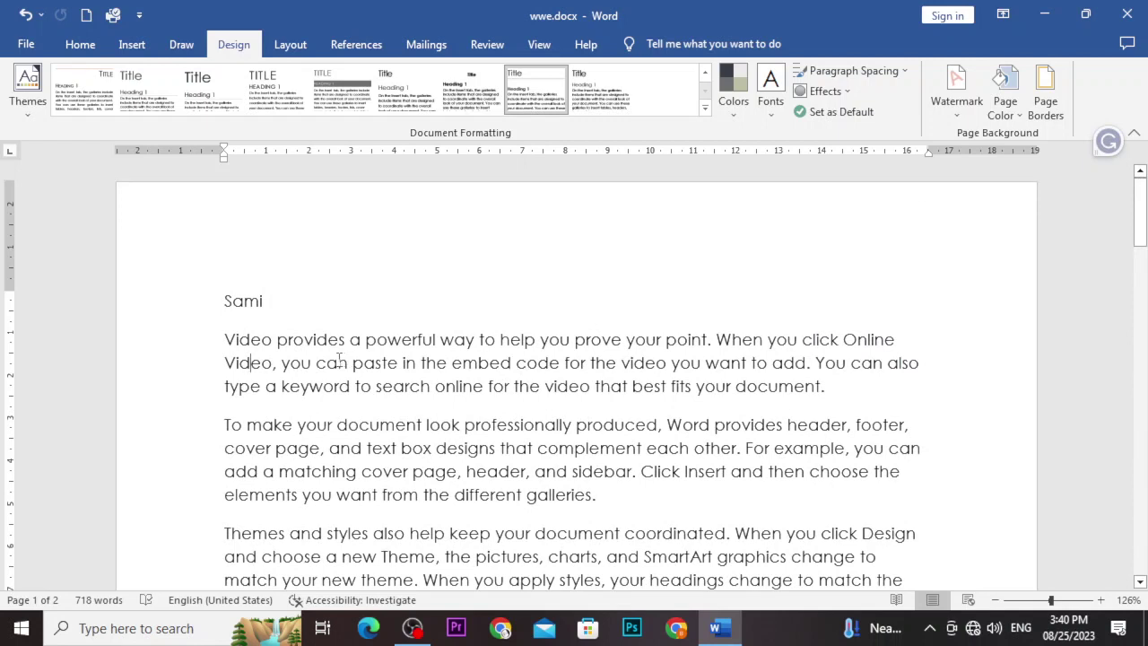
- Set the document's theme colors to Blue and apply the Shaded style set
{"action": "left_click", "coordinate": [728, 122]}
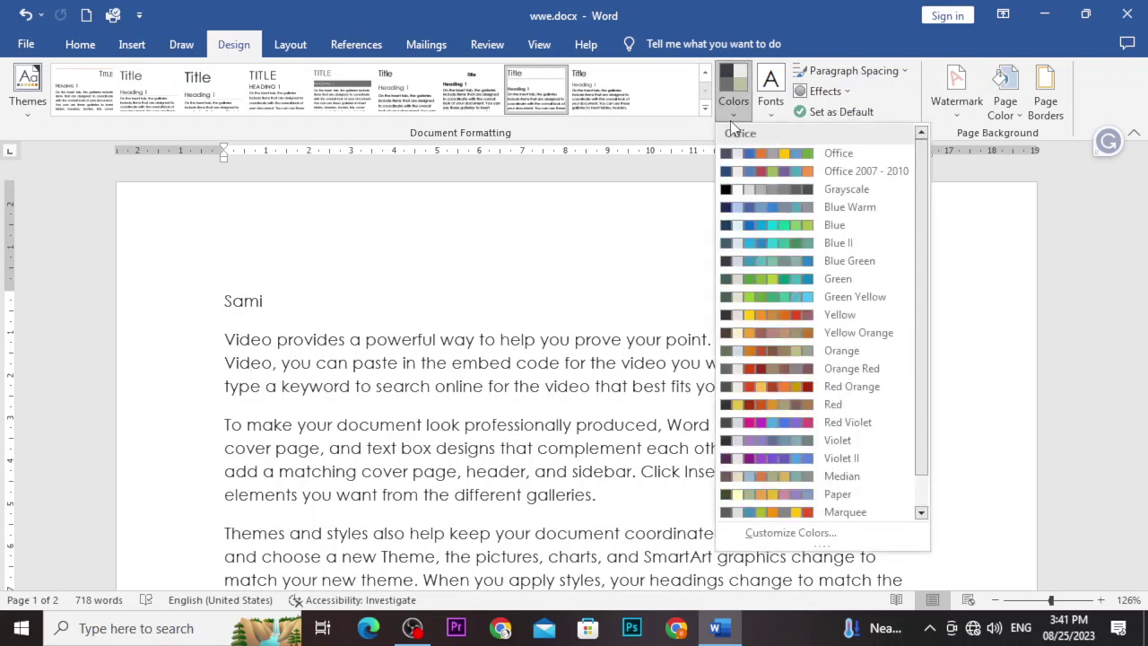
{"action": "left_click", "coordinate": [763, 224]}
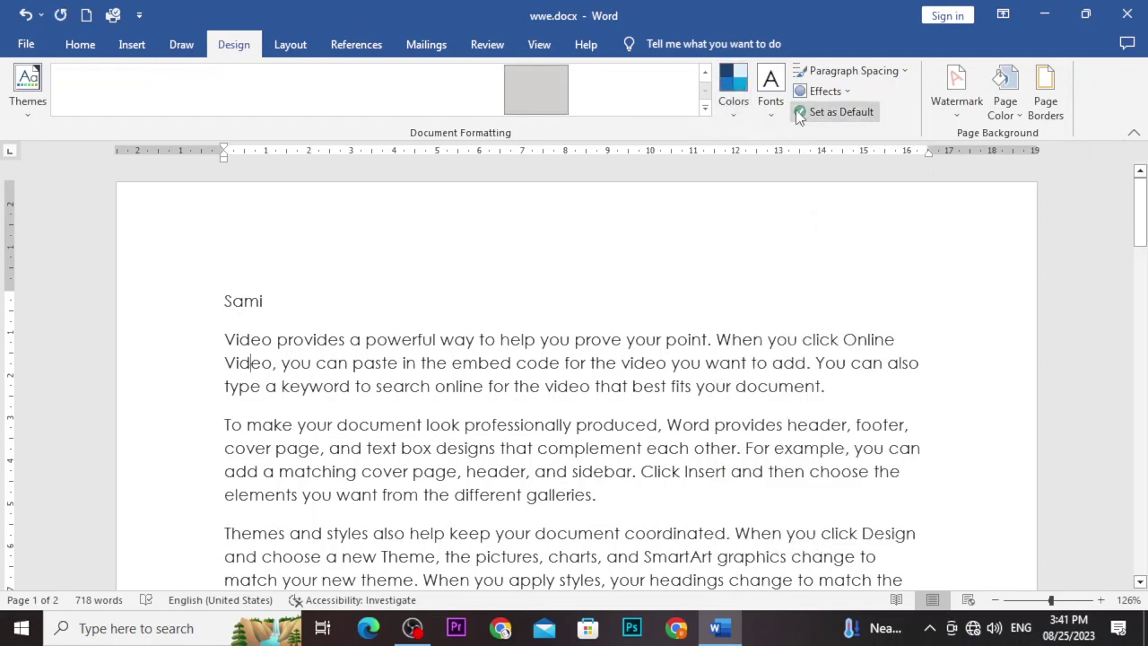
{"action": "left_click", "coordinate": [354, 101]}
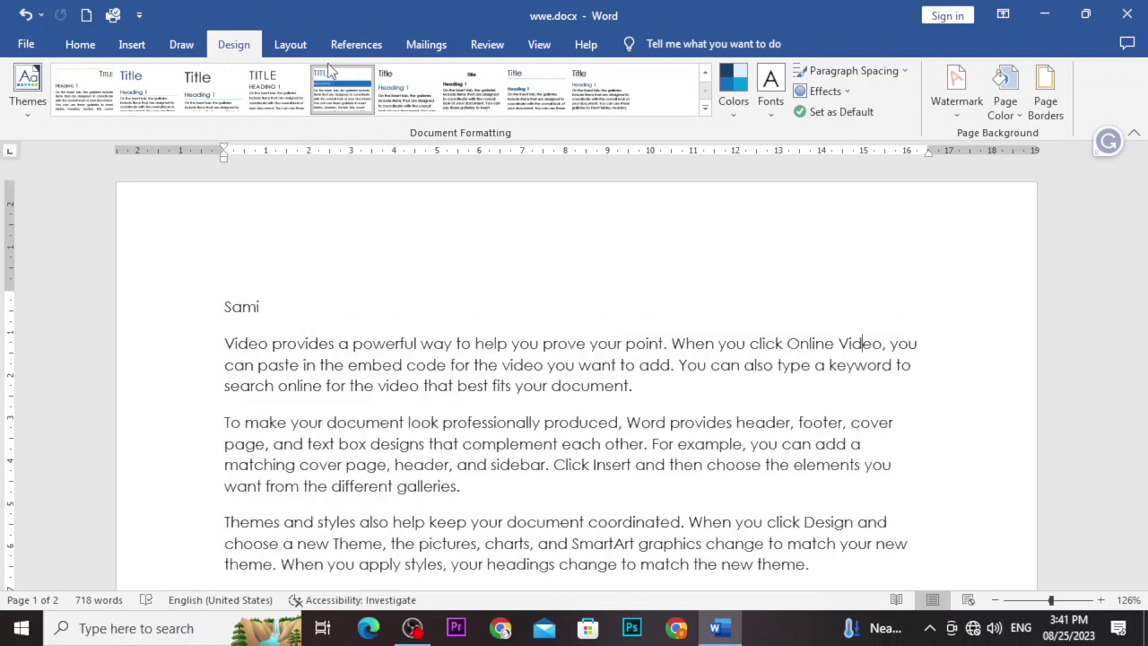
- Change the document's theme fonts to the Candara set
{"action": "left_click", "coordinate": [770, 103]}
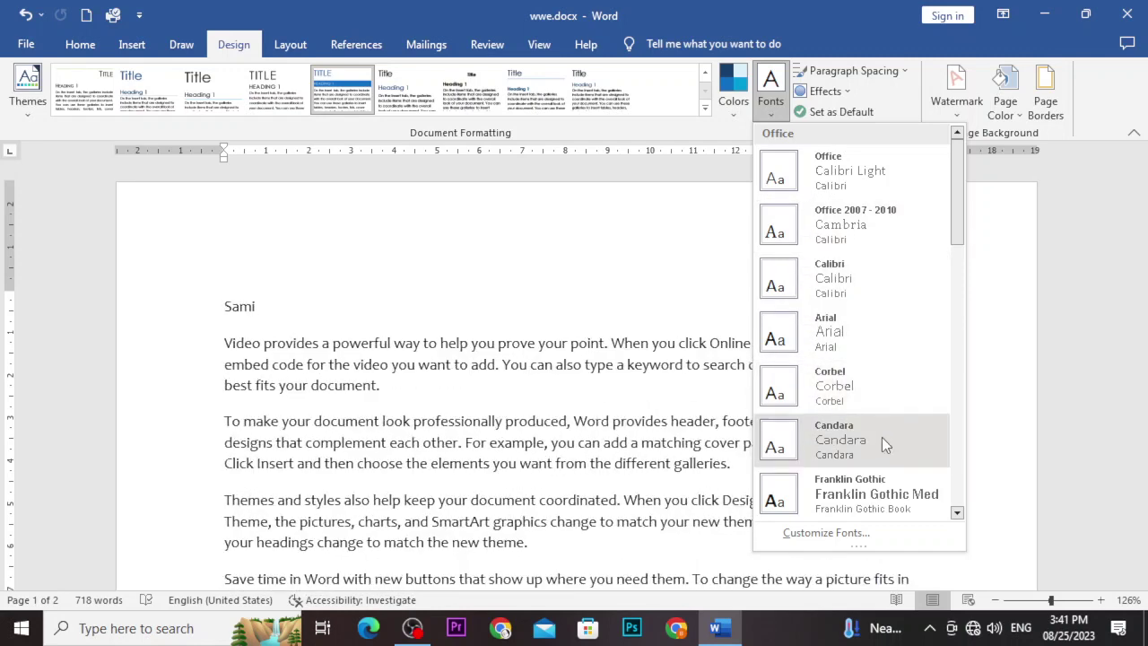
{"action": "left_click", "coordinate": [882, 439]}
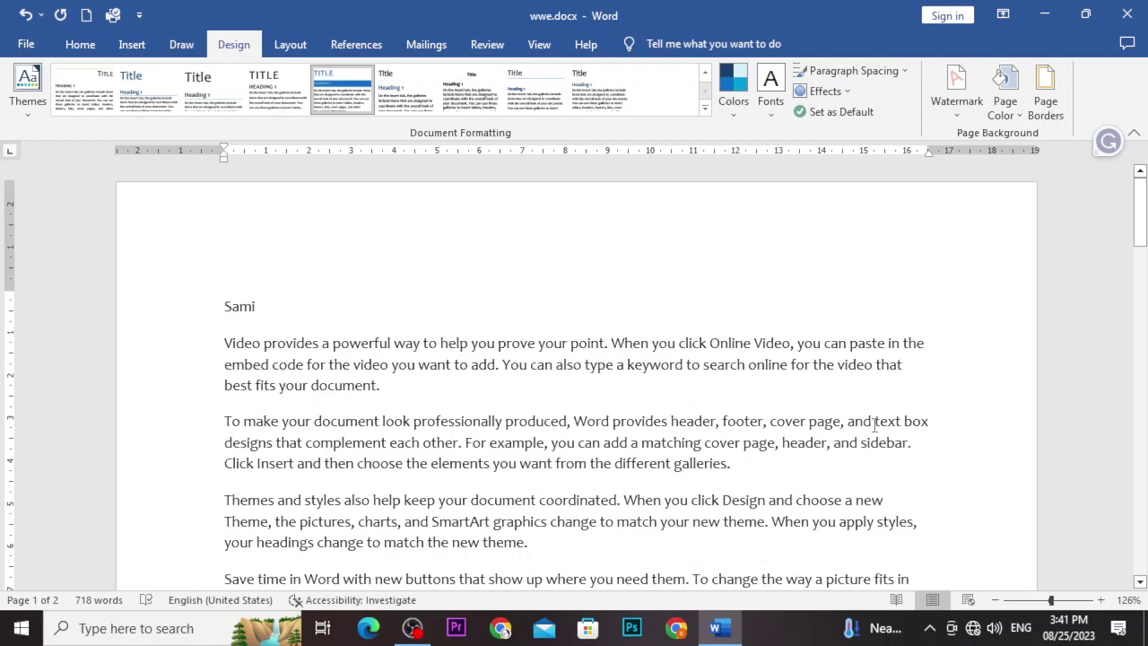
- Set the document's paragraph spacing to No Paragraph Space and look through the text
{"action": "left_click", "coordinate": [886, 72]}
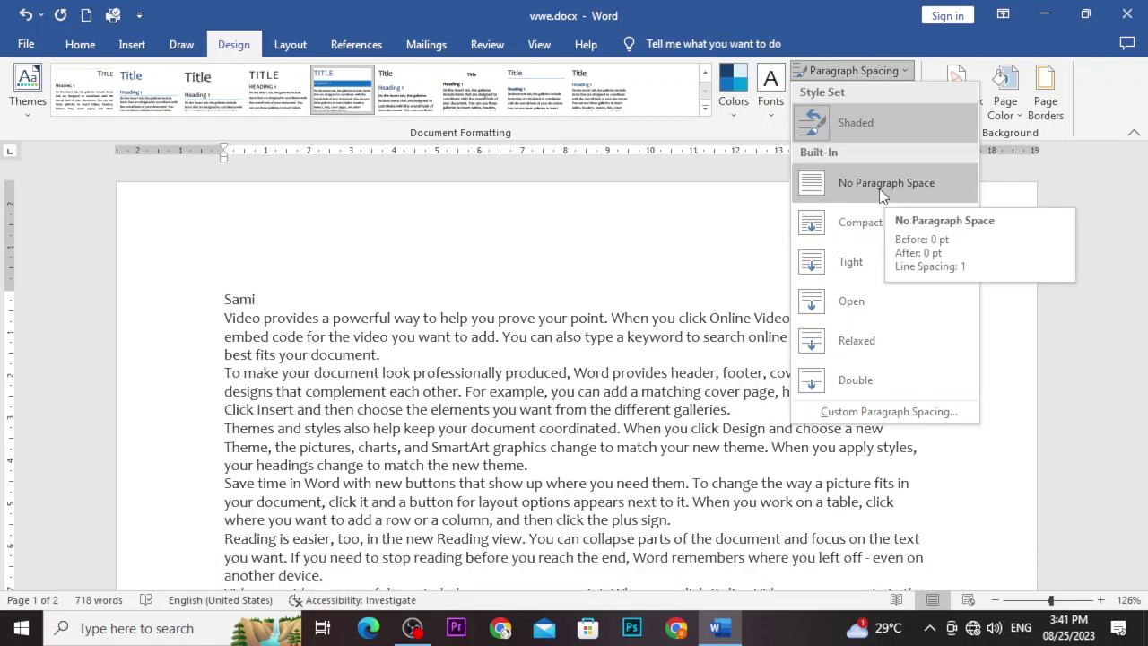
{"action": "left_click", "coordinate": [872, 188]}
{"action": "scroll", "coordinate": [812, 337], "scroll_direction": "down", "scroll_amount": 8}
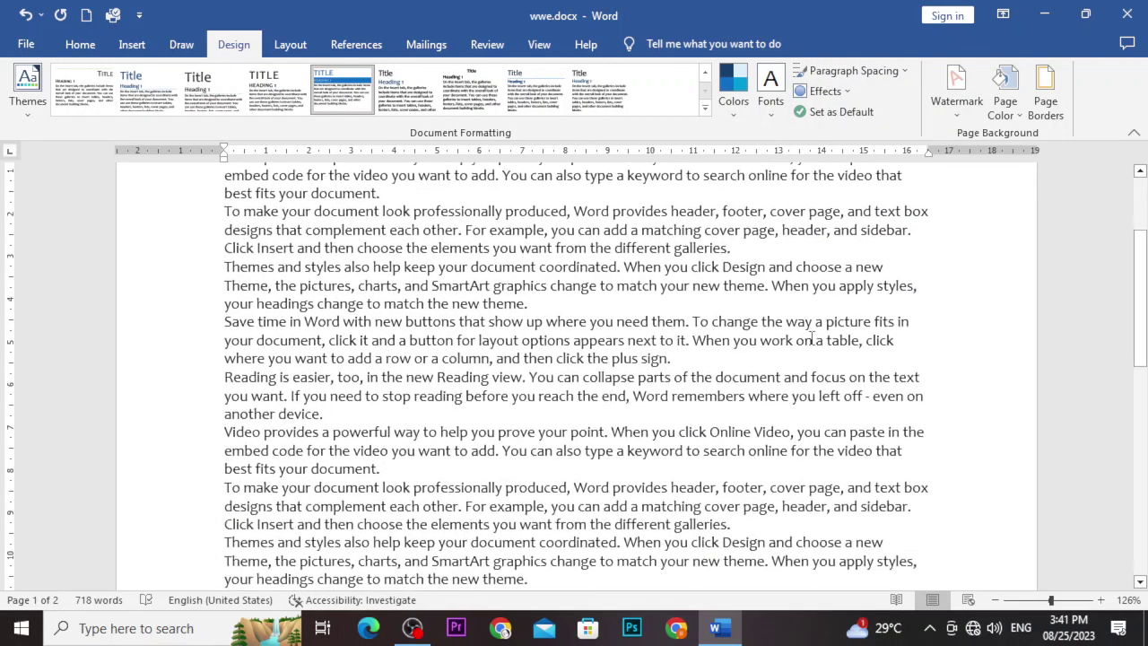
{"action": "scroll", "coordinate": [812, 337], "scroll_direction": "down", "scroll_amount": 5}
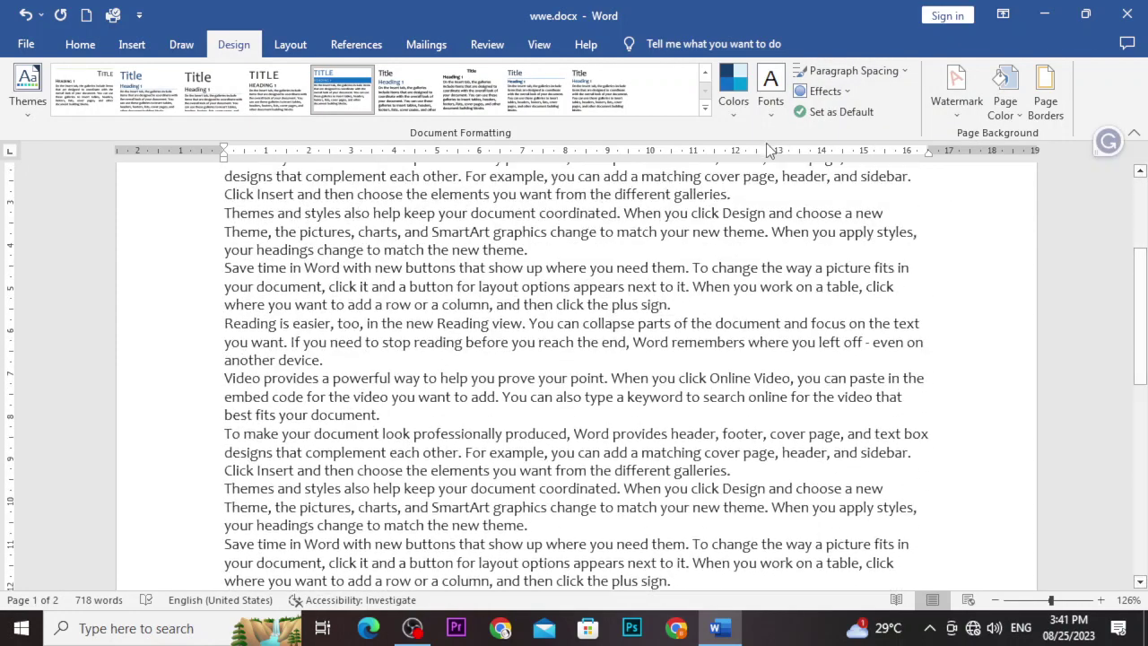
- Set the document's paragraph spacing to Double
{"action": "left_click", "coordinate": [871, 74]}
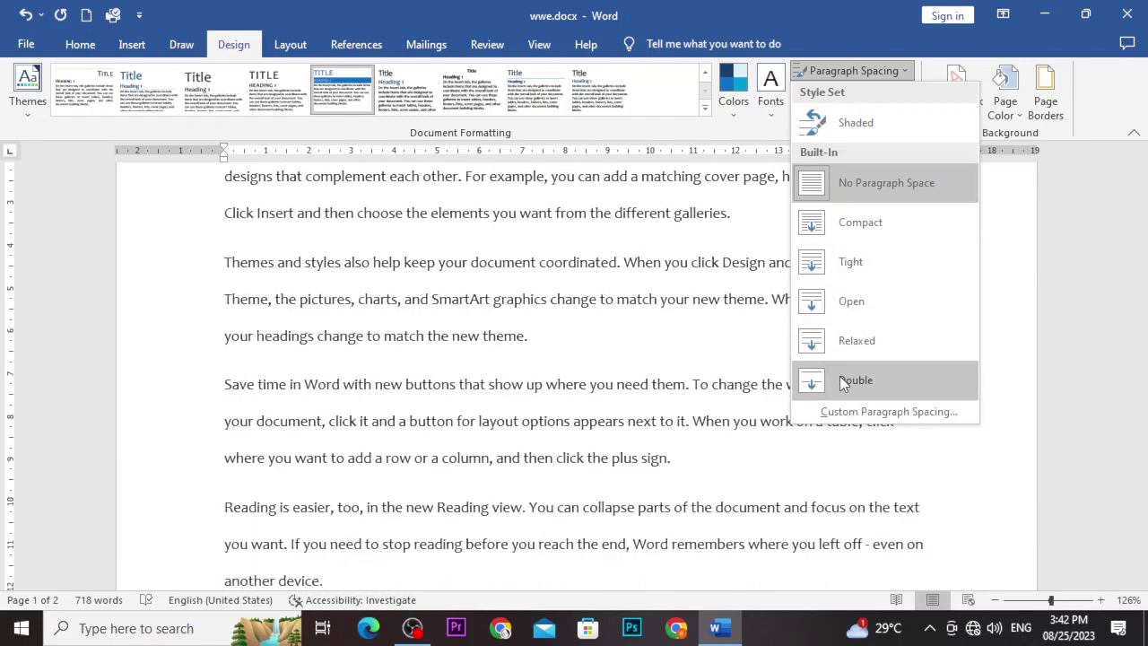
{"action": "left_click", "coordinate": [840, 381]}
{"action": "scroll", "coordinate": [834, 384], "scroll_direction": "up", "scroll_amount": 4}
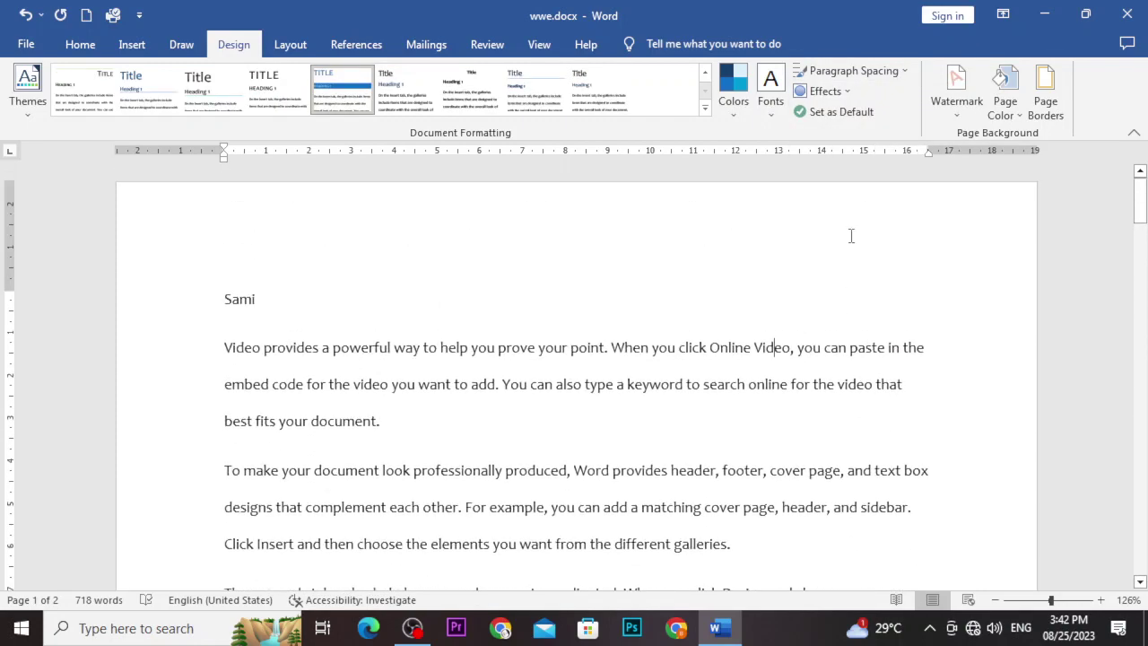
- Review the custom paragraph spacing defaults and accept them for this document only
{"action": "left_click", "coordinate": [852, 70]}
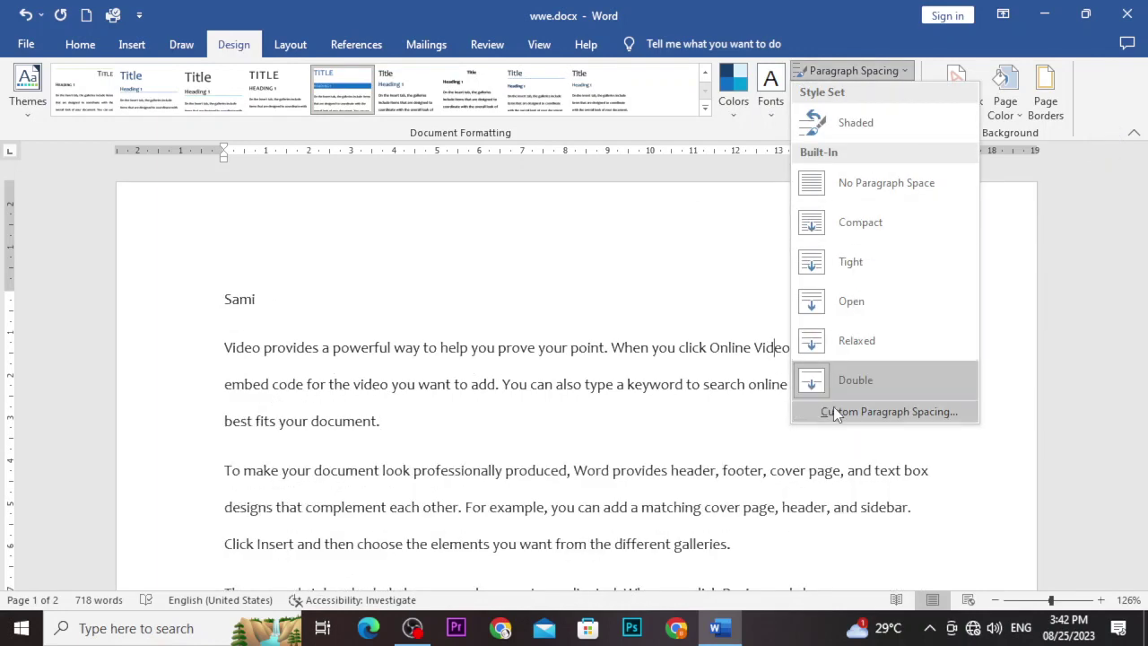
{"action": "left_click", "coordinate": [834, 411]}
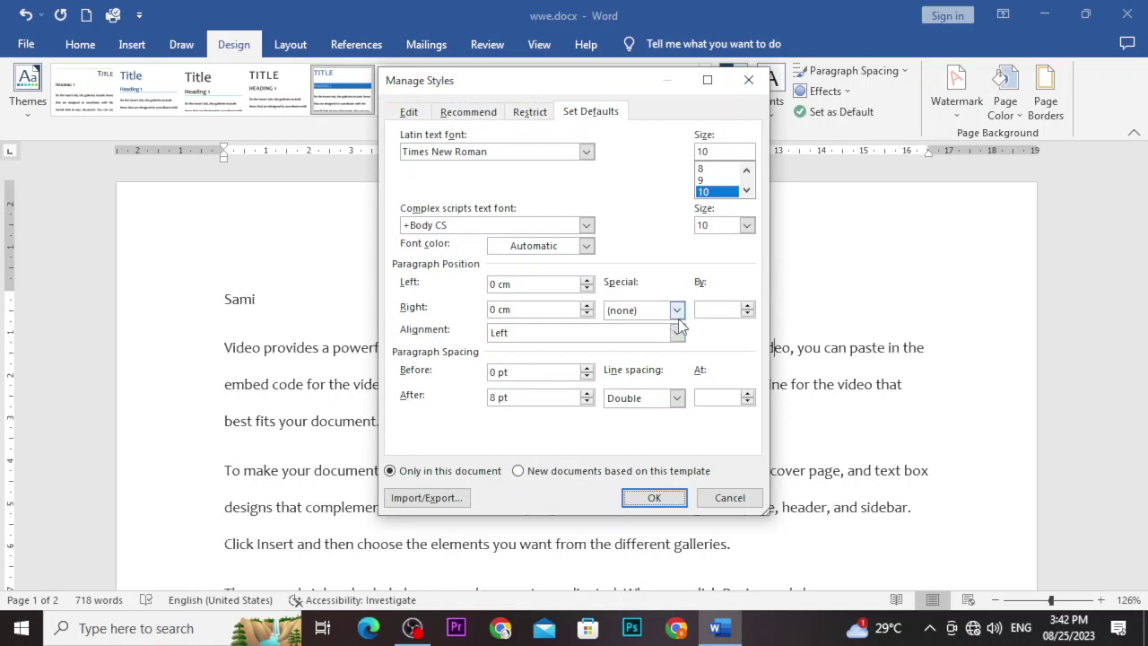
{"action": "left_click", "coordinate": [654, 498]}
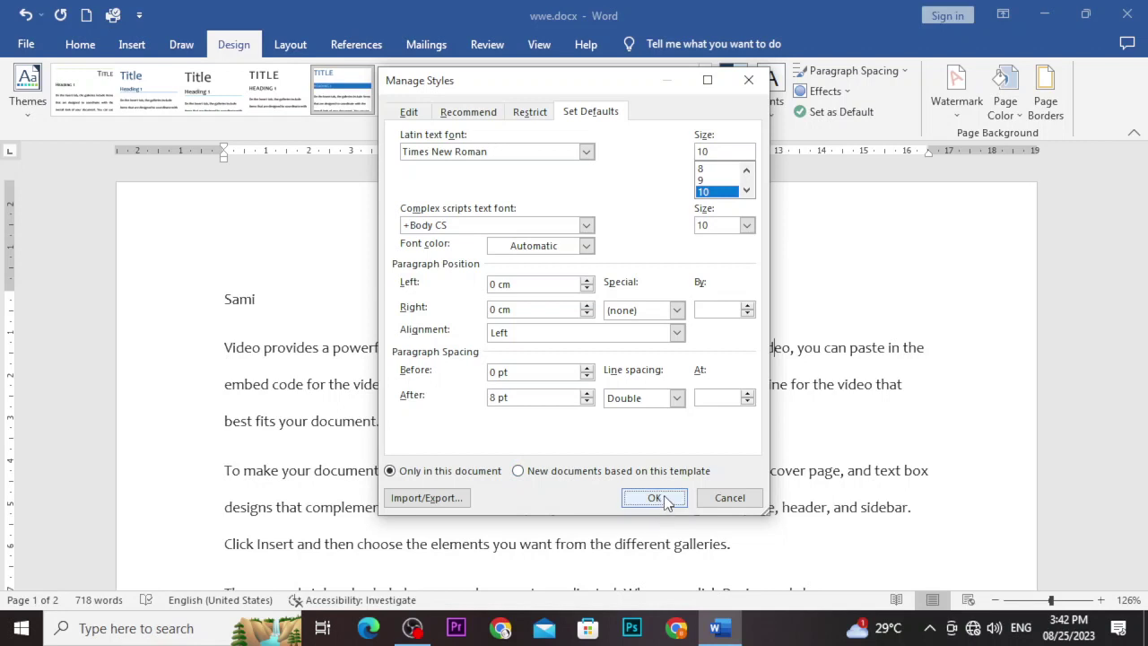
- Apply the Glow Edge theme effects to the document
{"action": "left_click", "coordinate": [846, 92]}
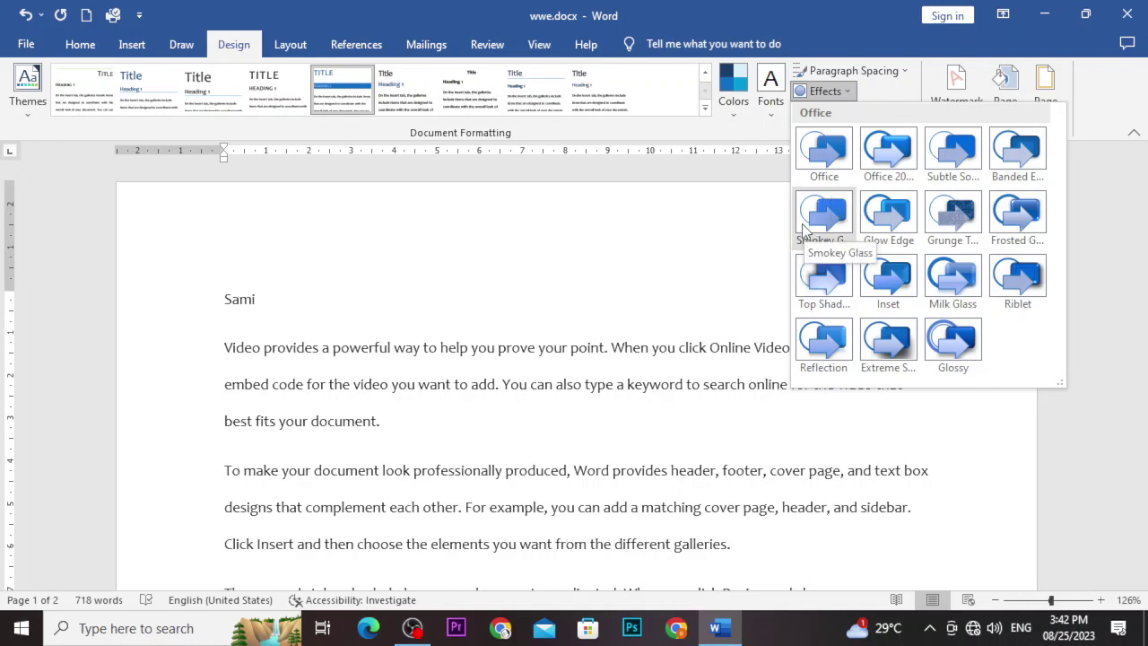
{"action": "left_click", "coordinate": [888, 215]}
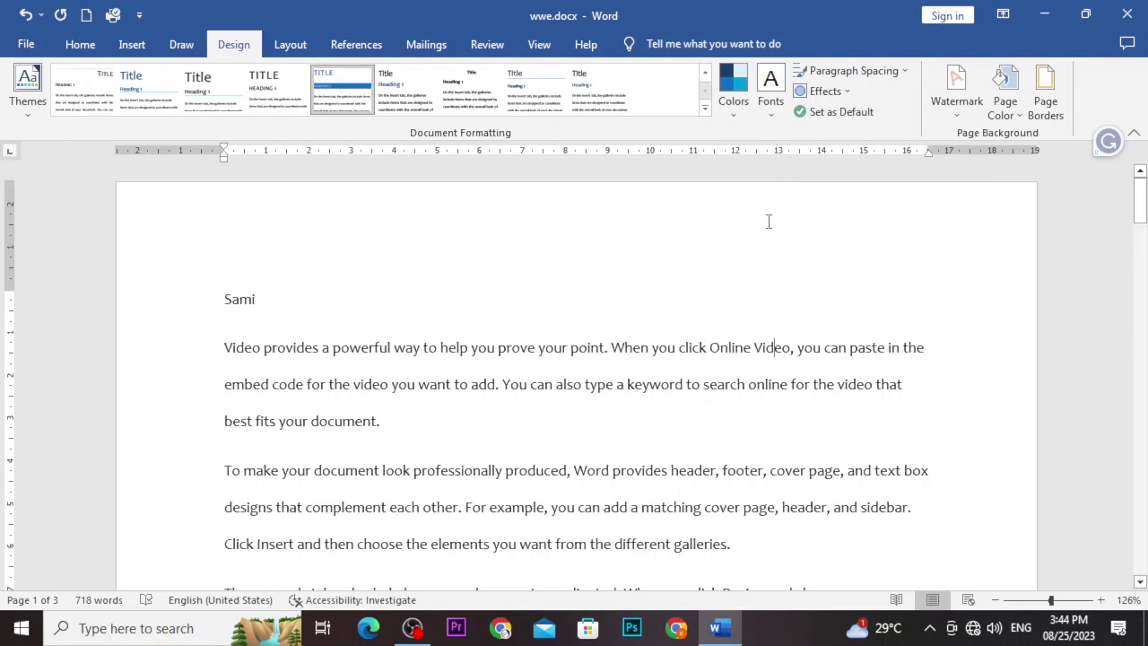
- Review the prompt for making the current style set and theme the default for new documents, and decline it
{"action": "left_click", "coordinate": [830, 114]}
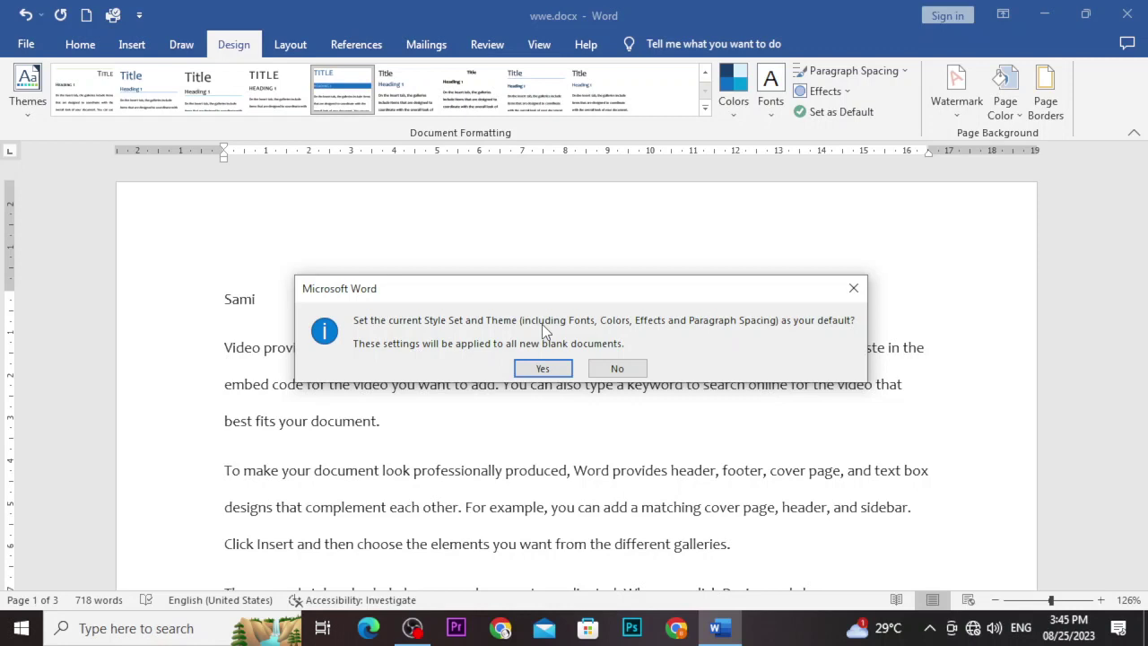
{"action": "left_click", "coordinate": [618, 368]}
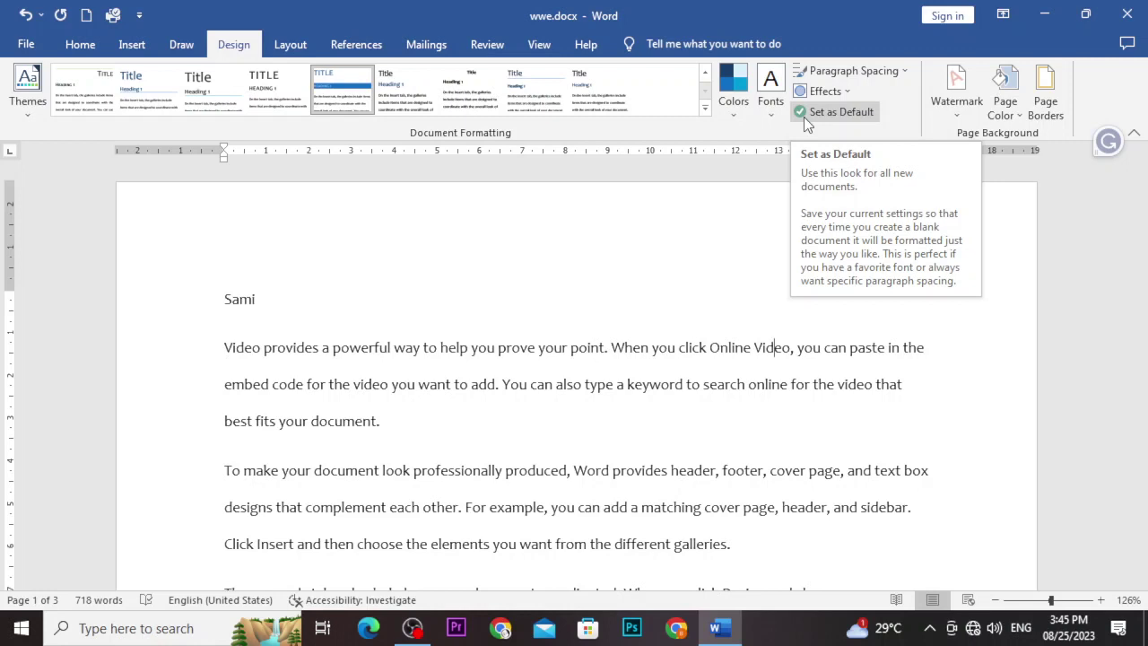
{"action": "scroll", "coordinate": [754, 359], "scroll_direction": "down", "scroll_amount": 10, "text": "ctrl"}
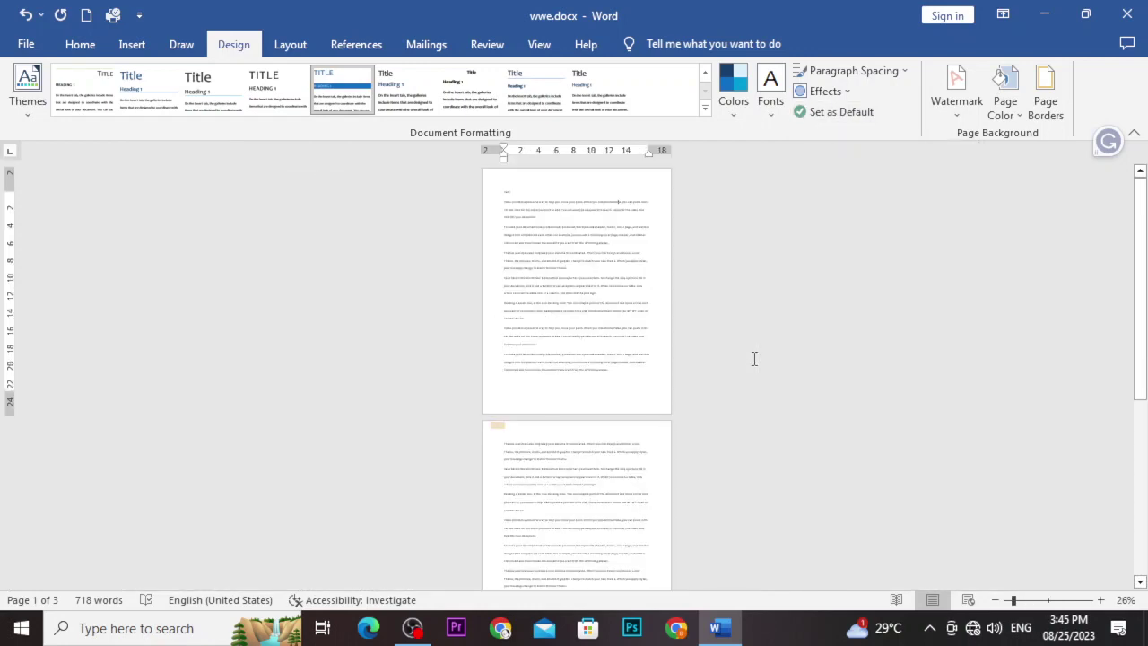
{"action": "scroll", "coordinate": [753, 359], "scroll_direction": "up", "scroll_amount": 6, "text": "ctrl"}
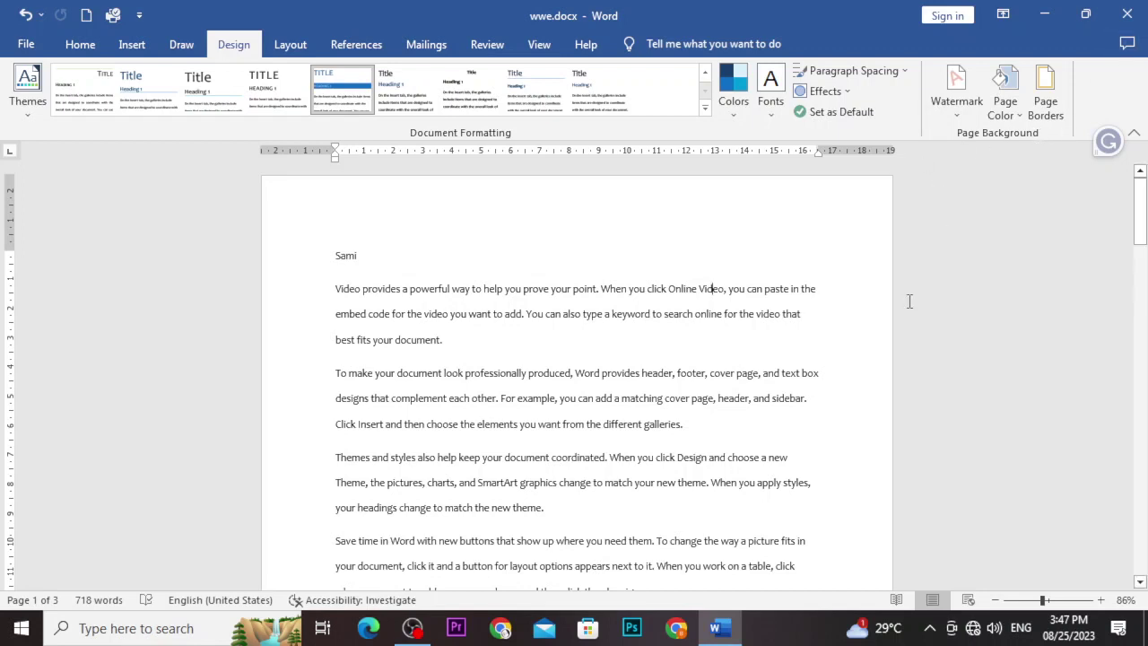
- Look through the available watermarks and apply the diagonal ASAP 1 watermark to the document
{"action": "scroll", "coordinate": [827, 327], "scroll_direction": "down", "scroll_amount": 3}
{"action": "scroll", "coordinate": [827, 325], "scroll_direction": "down", "scroll_amount": 2}
{"action": "scroll", "coordinate": [826, 321], "scroll_direction": "up", "scroll_amount": 1}
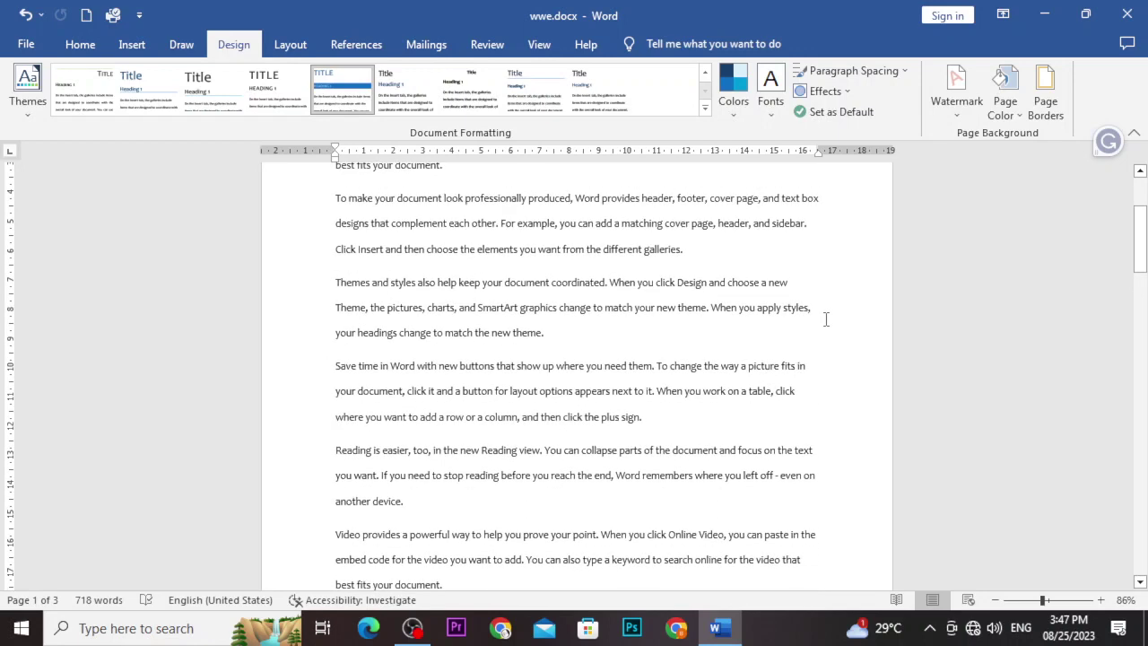
{"action": "left_click", "coordinate": [951, 112]}
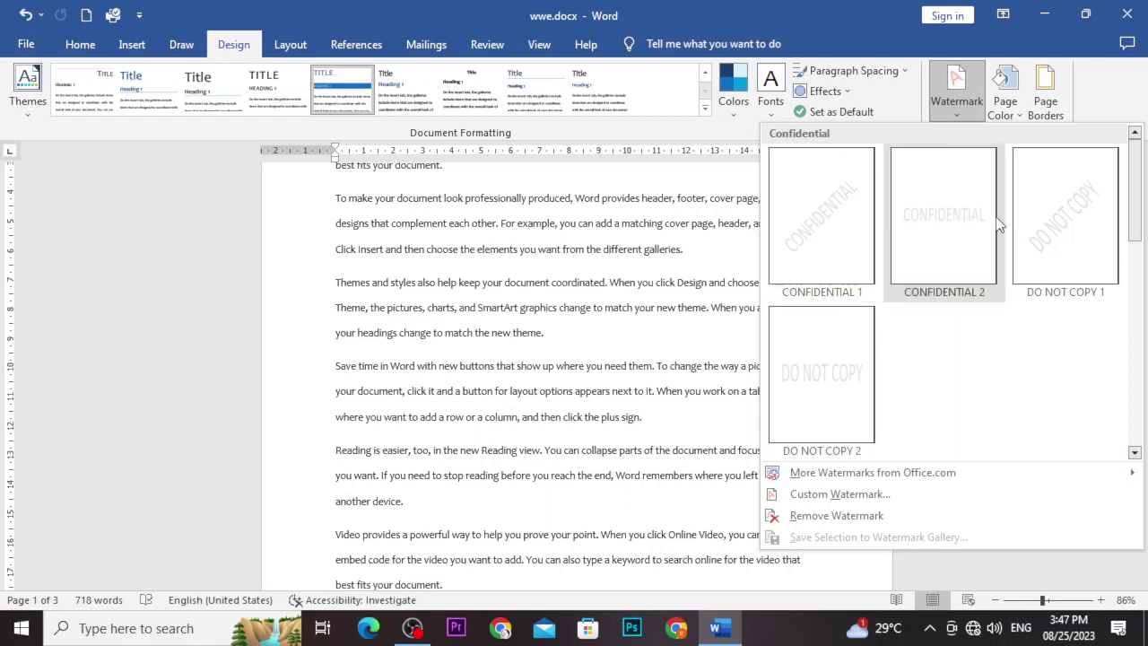
{"action": "scroll", "coordinate": [822, 424], "scroll_direction": "down", "scroll_amount": 3}
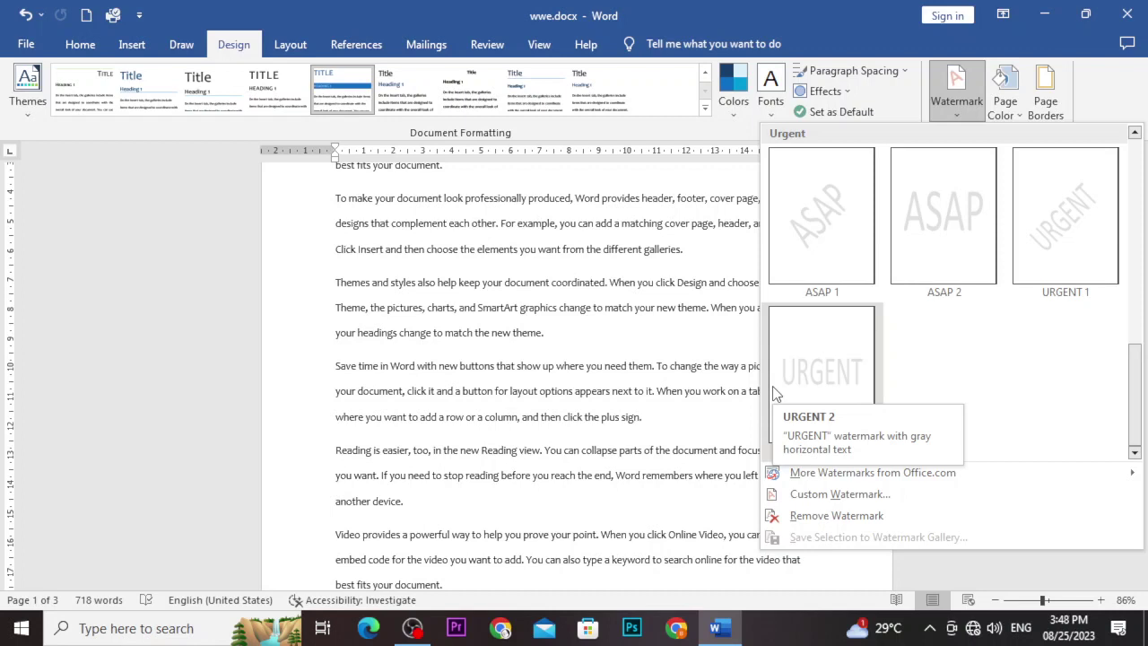
{"action": "left_click", "coordinate": [805, 262]}
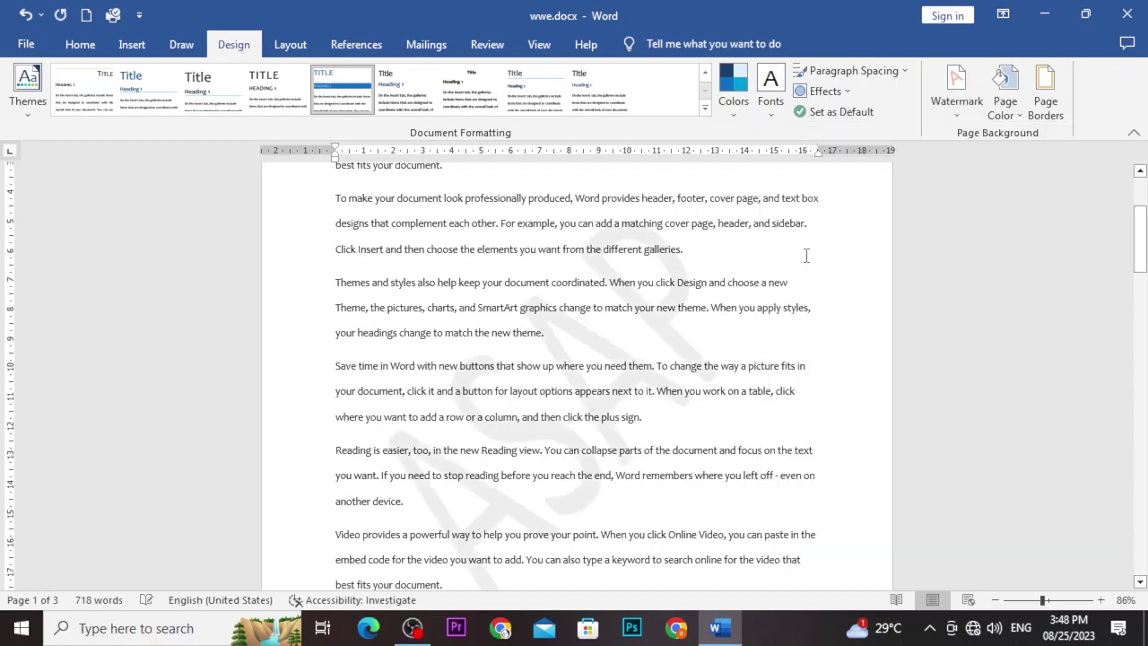
- Examine how the ASAP watermark sits behind the text, up close and across the whole page
{"action": "scroll", "coordinate": [682, 334], "scroll_direction": "up", "scroll_amount": 5}
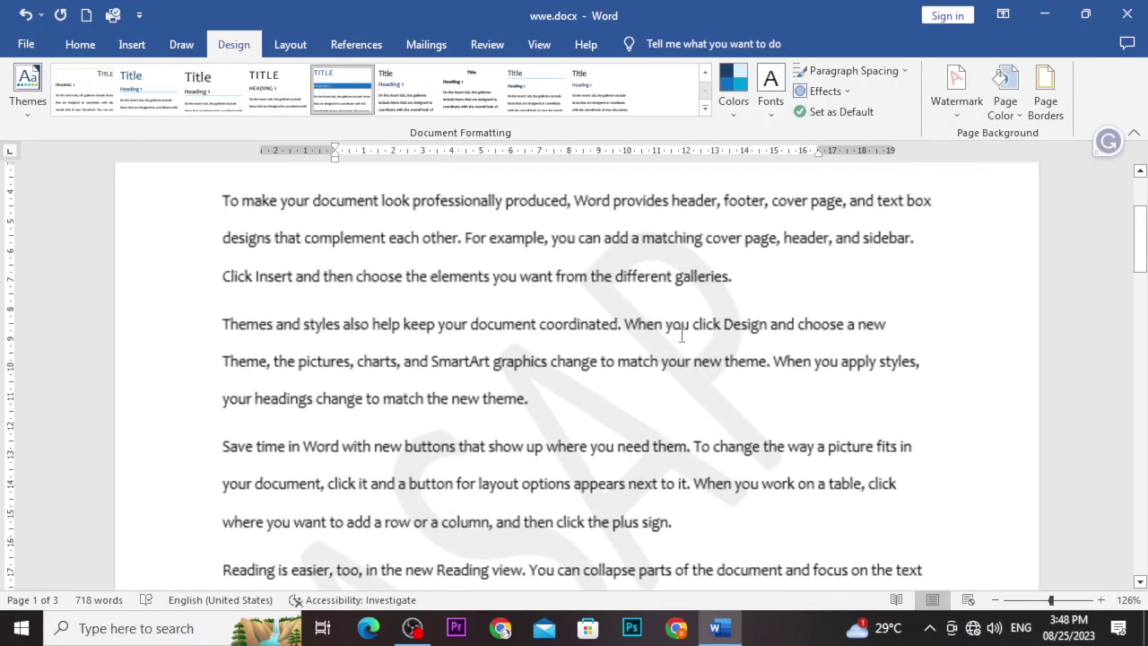
{"action": "scroll", "coordinate": [681, 334], "scroll_direction": "down", "scroll_amount": 4}
{"action": "scroll", "coordinate": [681, 334], "scroll_direction": "up", "scroll_amount": 10}
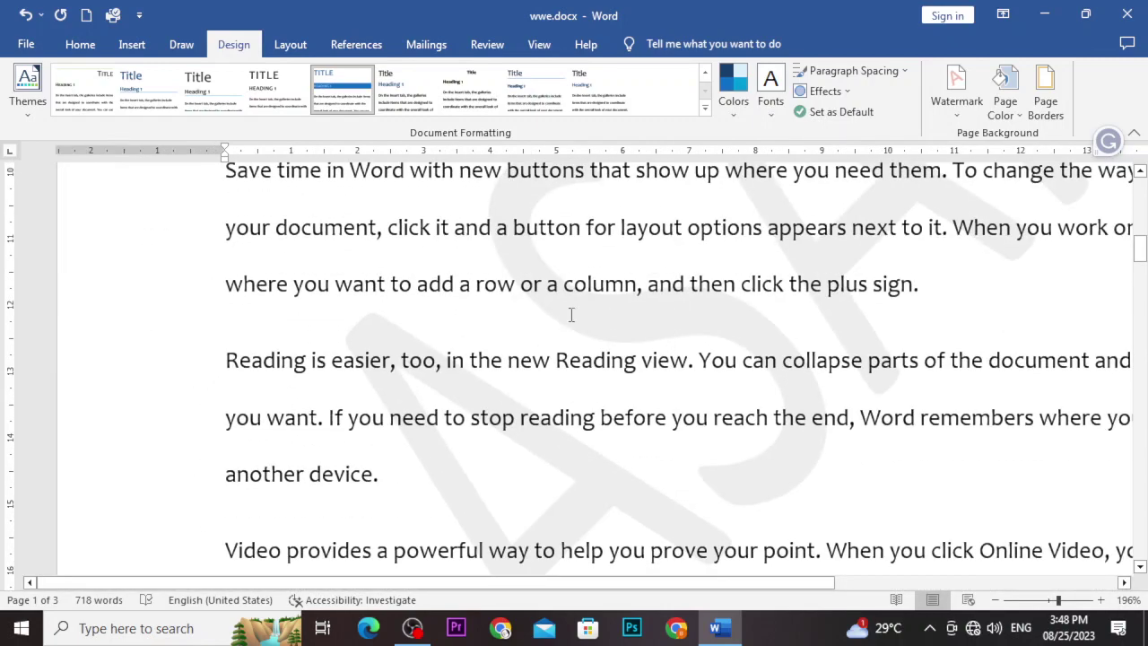
{"action": "left_click_drag", "start_coordinate": [568, 316], "coordinate": [812, 420]}
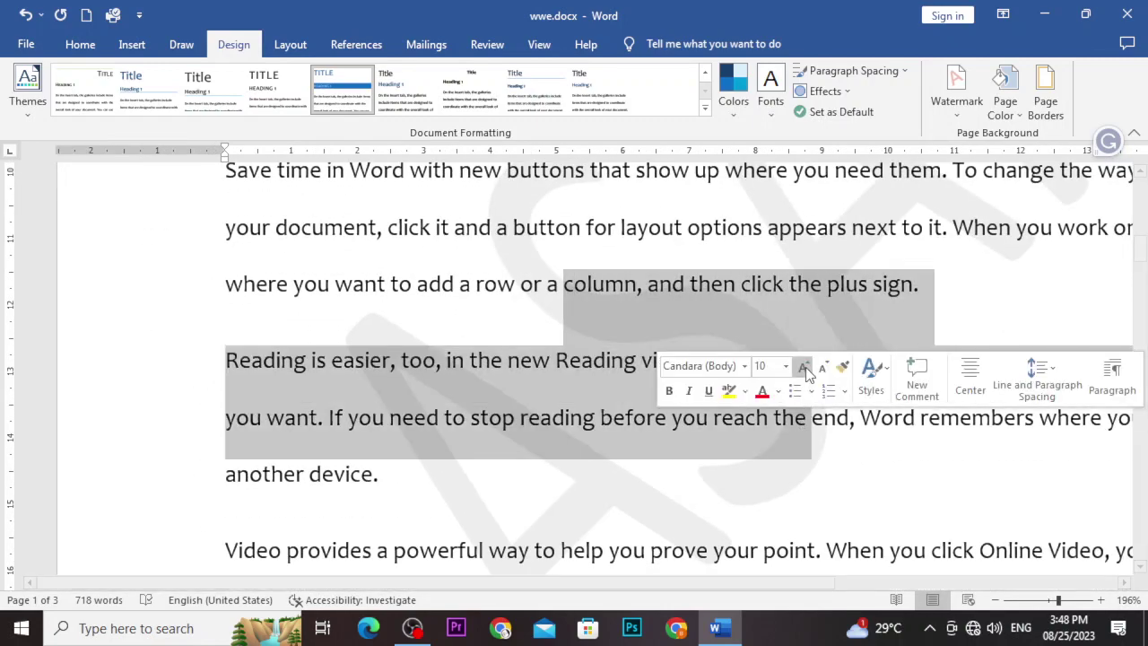
{"action": "left_click", "coordinate": [693, 325]}
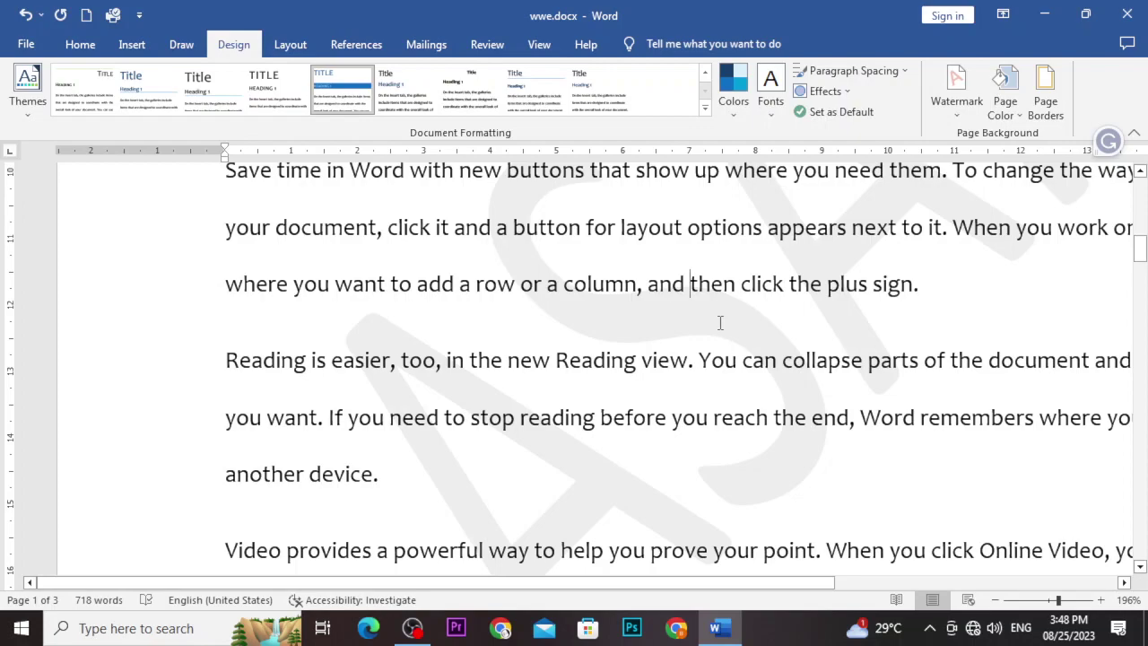
{"action": "scroll", "coordinate": [721, 323], "scroll_direction": "down", "scroll_amount": 8, "text": "ctrl"}
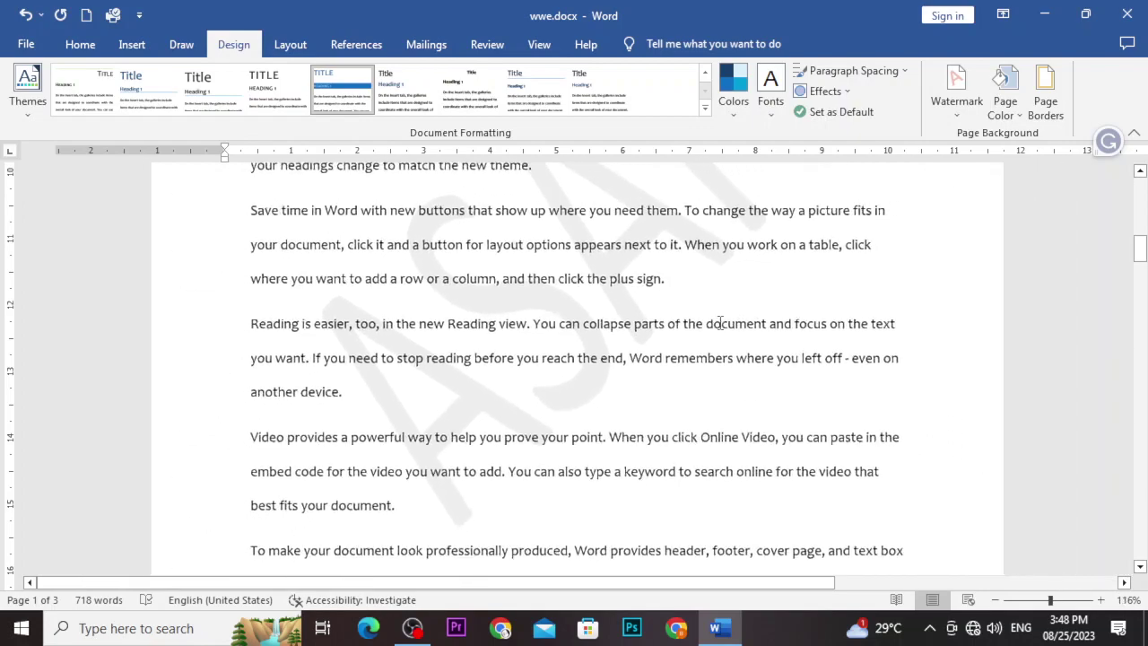
{"action": "scroll", "coordinate": [720, 323], "scroll_direction": "down", "scroll_amount": 5, "text": "ctrl"}
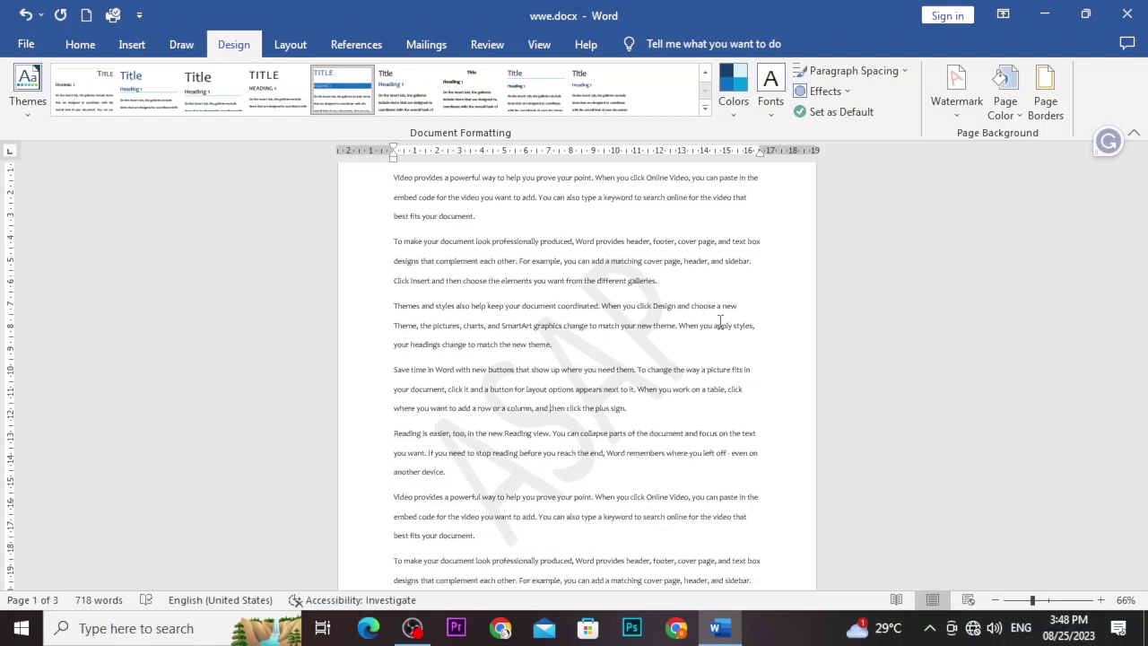
{"action": "scroll", "coordinate": [720, 323], "scroll_direction": "up", "scroll_amount": 4, "text": "ctrl"}
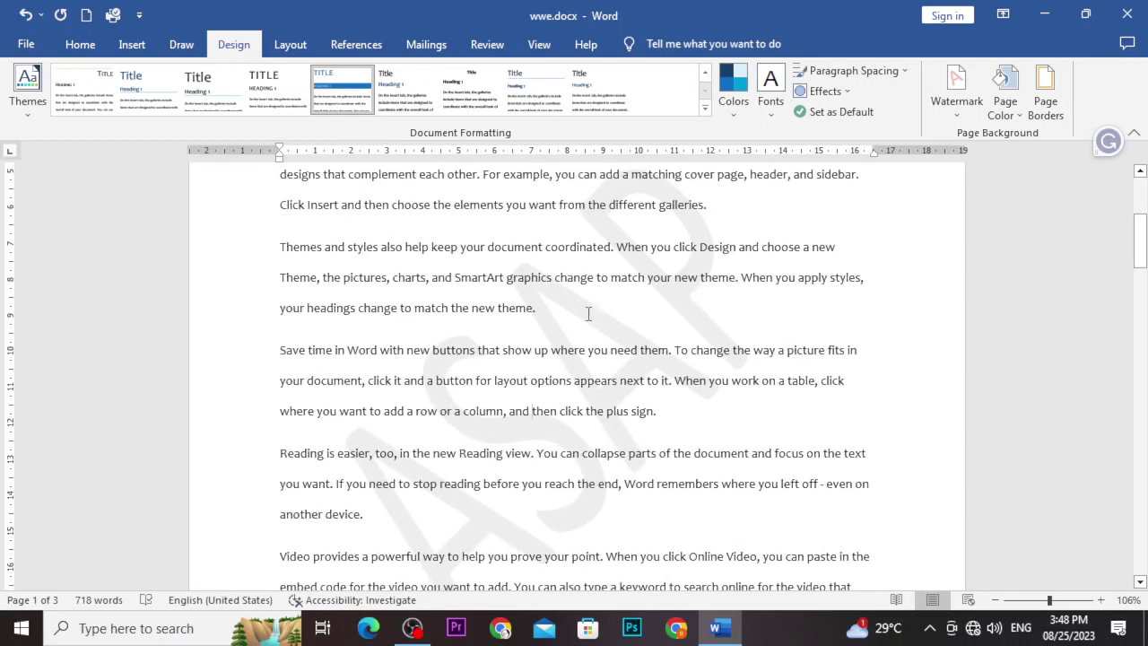
- Select the text from "and SmartArt graphics" through "Word remembers" and apply the CONFIDENTIAL 1 watermark to the document
{"action": "left_click_drag", "start_coordinate": [431, 277], "coordinate": [720, 484]}
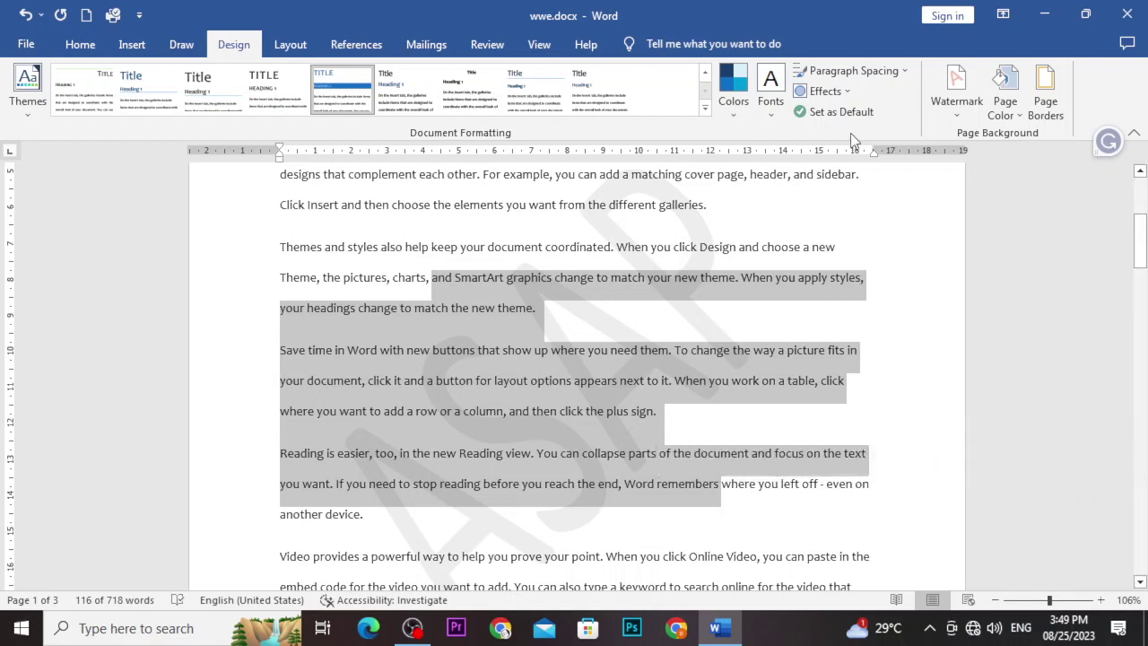
{"action": "left_click", "coordinate": [957, 100]}
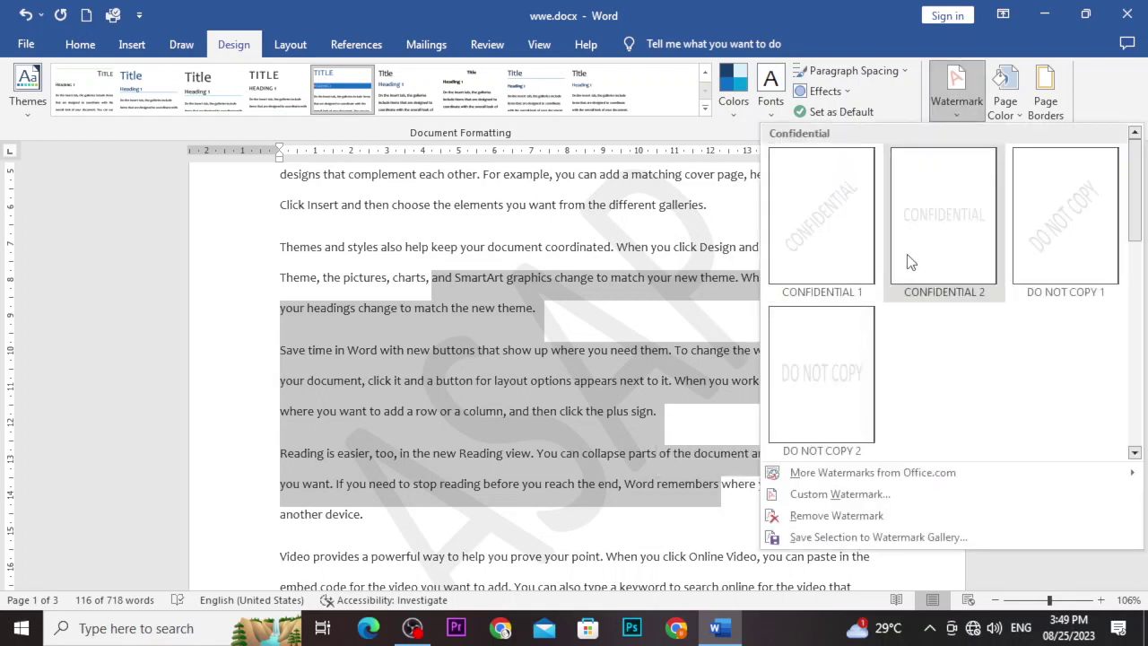
{"action": "left_click", "coordinate": [819, 262]}
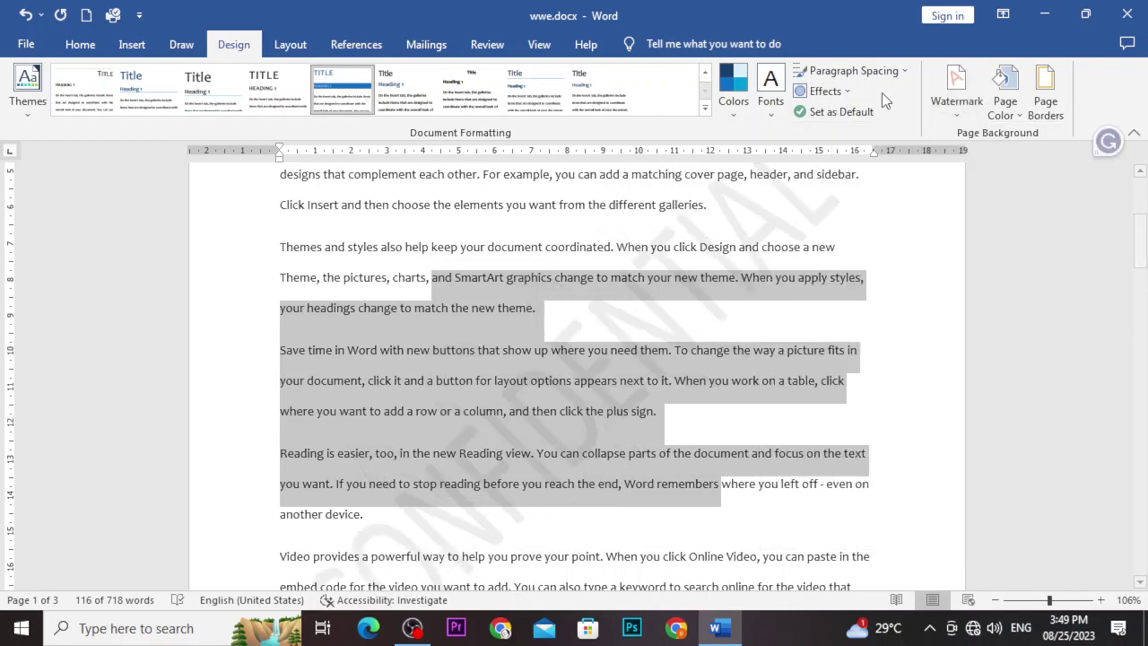
- Look through the preset watermarks, then start a custom text watermark with English (United States) as its language
{"action": "left_click", "coordinate": [960, 123]}
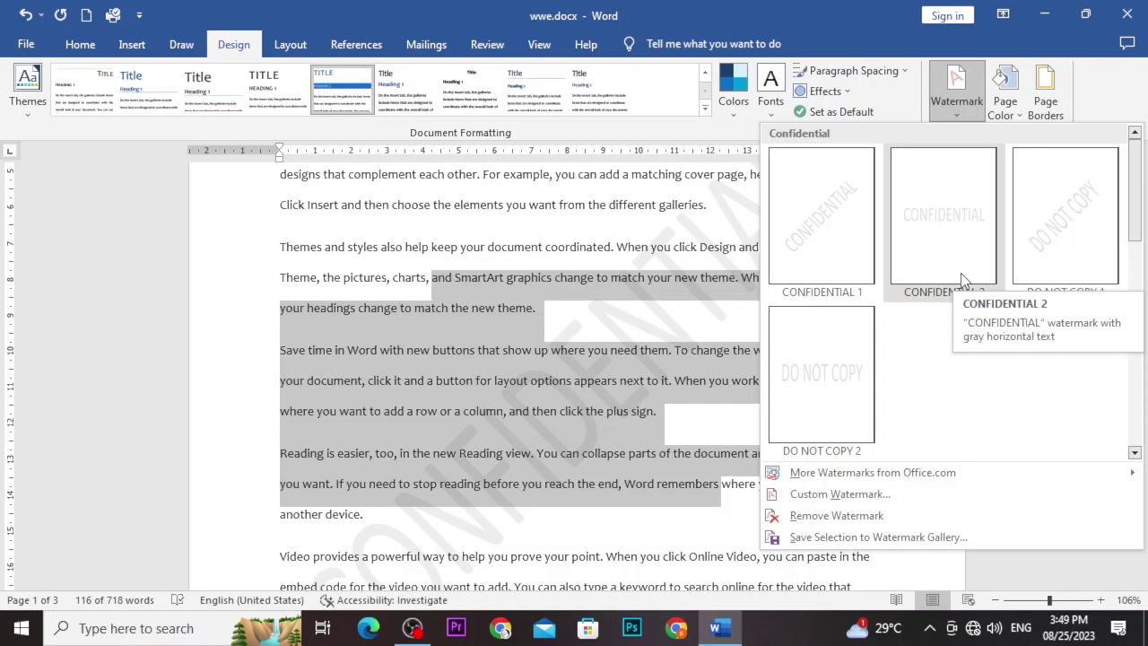
{"action": "scroll", "coordinate": [915, 289], "scroll_direction": "down", "scroll_amount": 6}
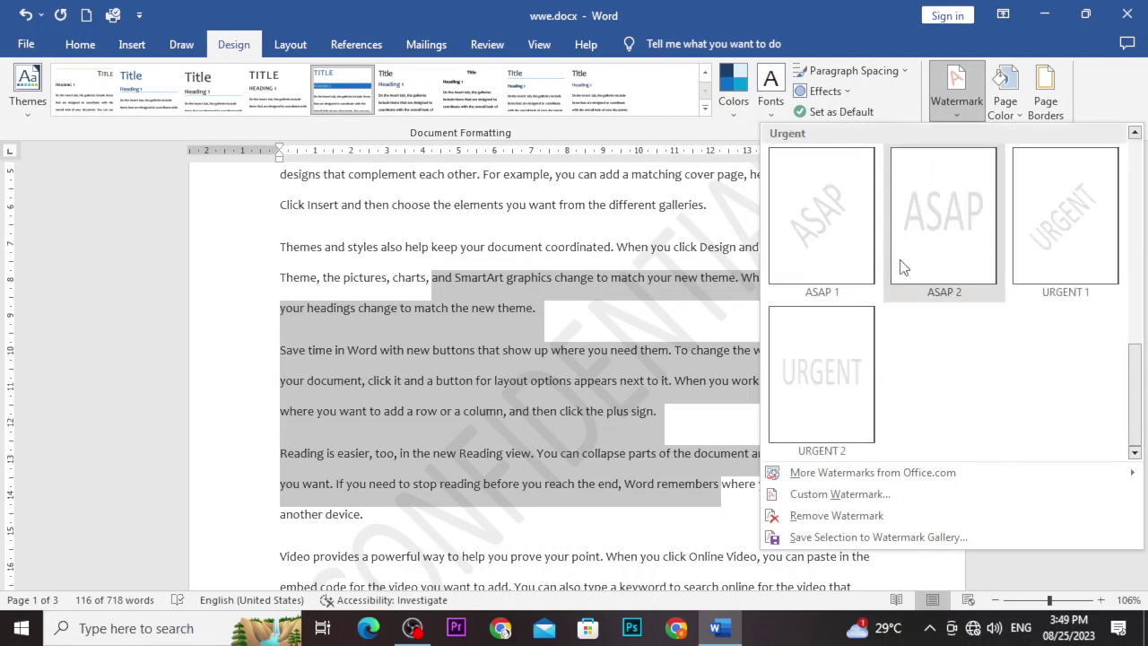
{"action": "left_click", "coordinate": [795, 496]}
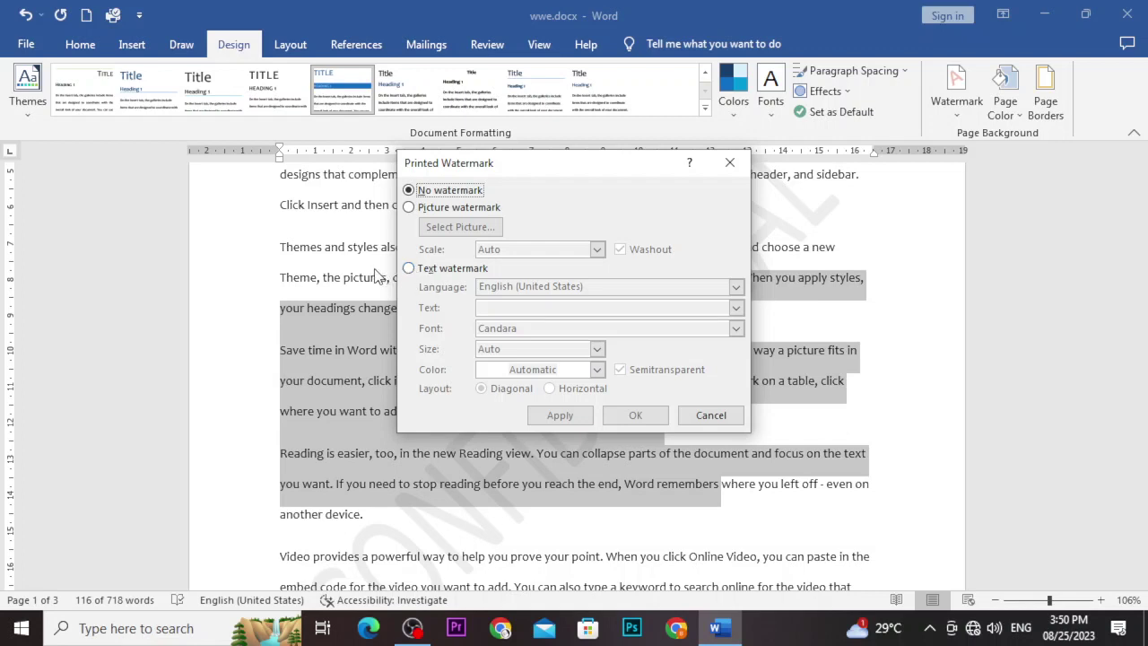
{"action": "left_click", "coordinate": [409, 269]}
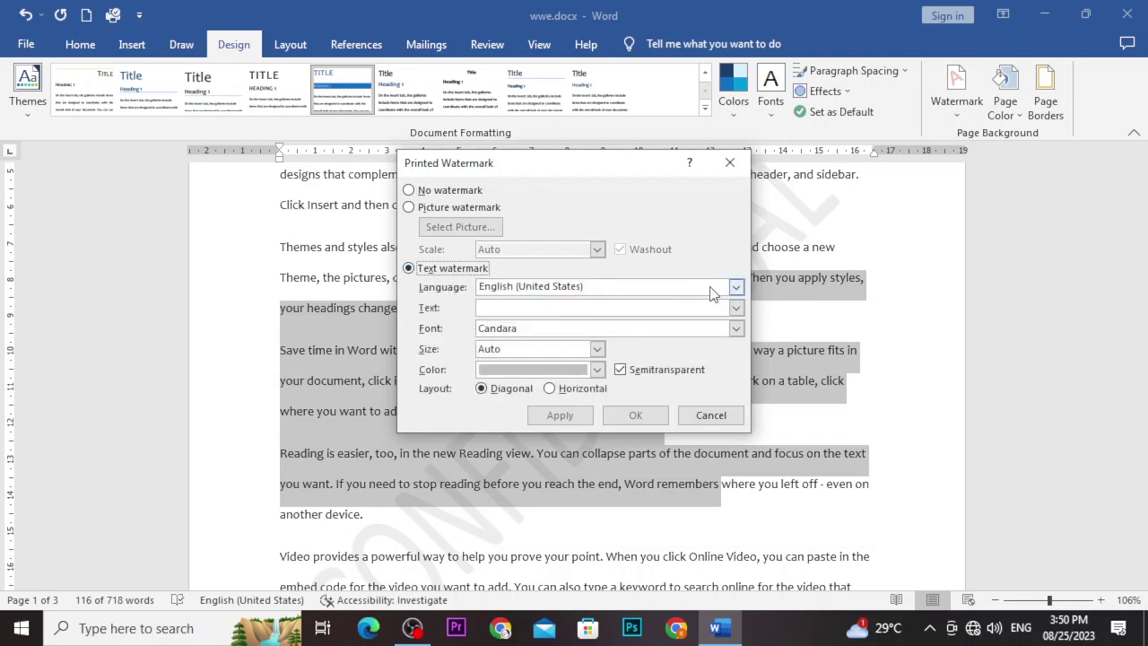
{"action": "left_click", "coordinate": [736, 289]}
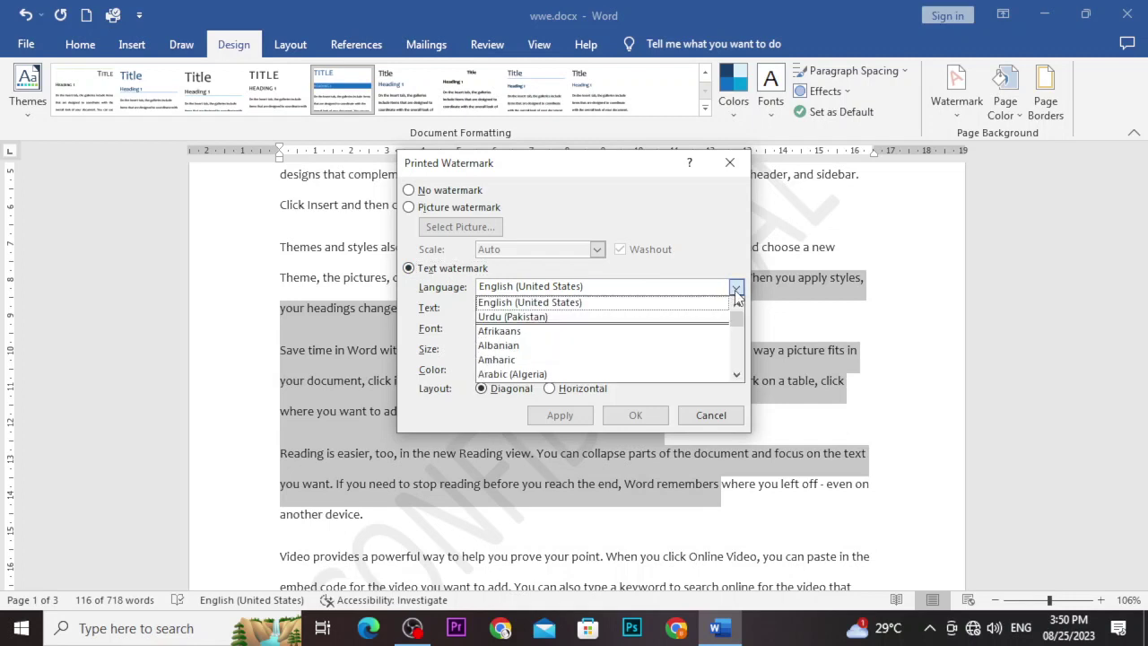
{"action": "left_click", "coordinate": [603, 303]}
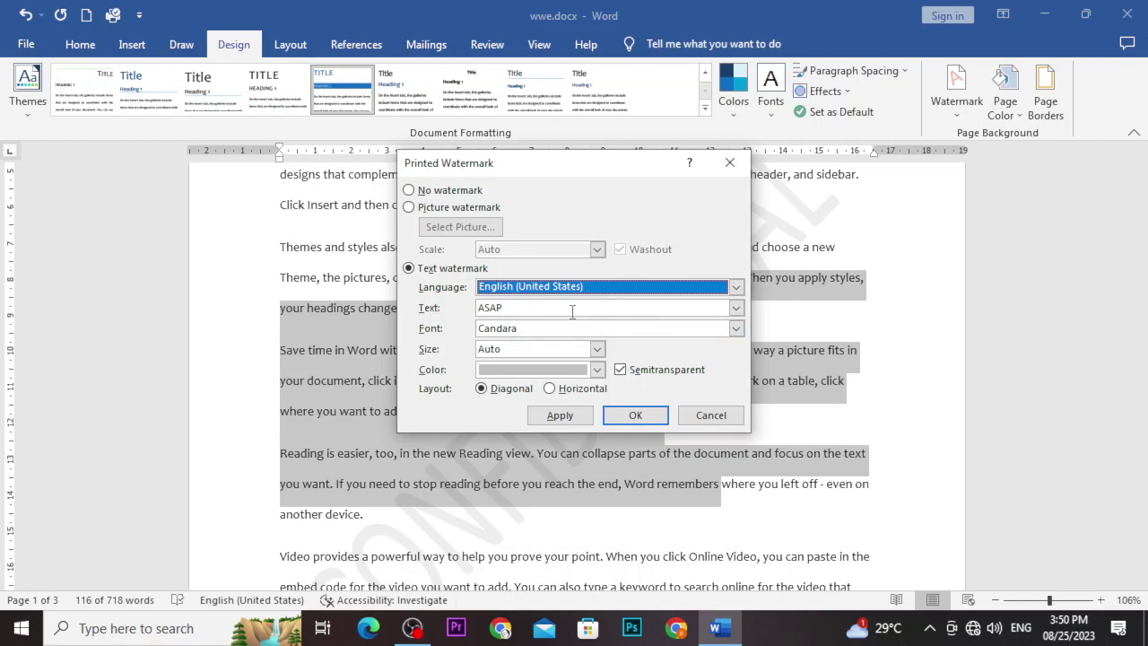
- Replace the custom watermark's text with "BMJ DIGITAL EDUCATION"
{"action": "left_click", "coordinate": [627, 308]}
{"action": "key", "text": "BackSpace"}
{"action": "key", "text": "BackSpace"}
{"action": "key", "text": "BackSpace"}
{"action": "key", "text": "BackSpace"}
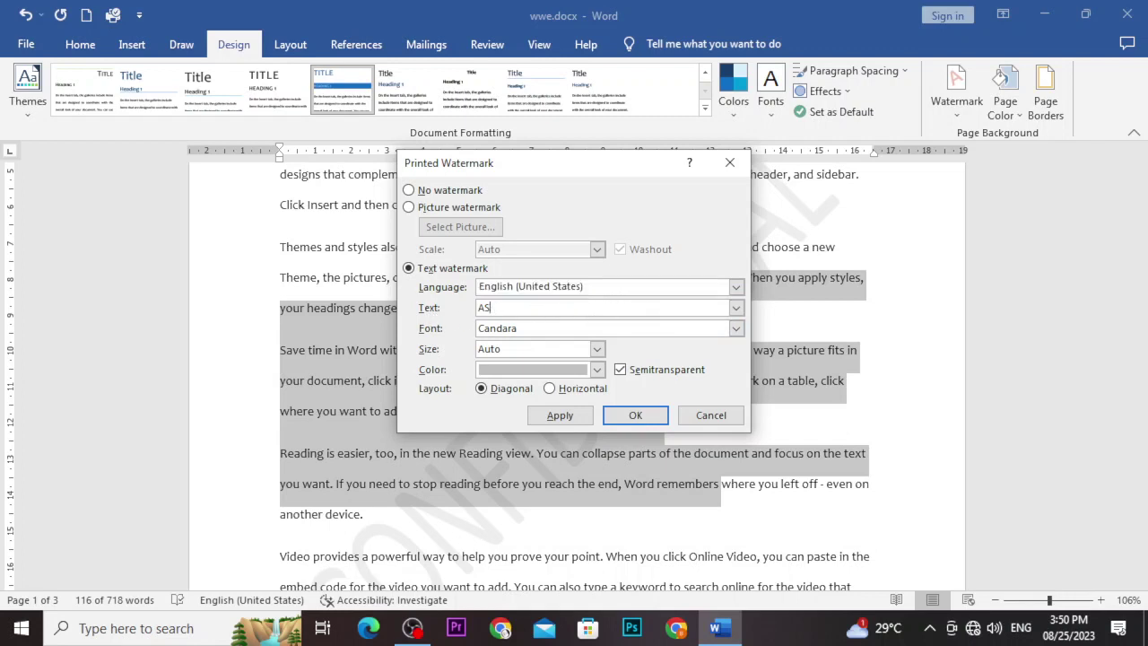
{"action": "type", "text": "BMJ DIGITAL EDUCATION"}
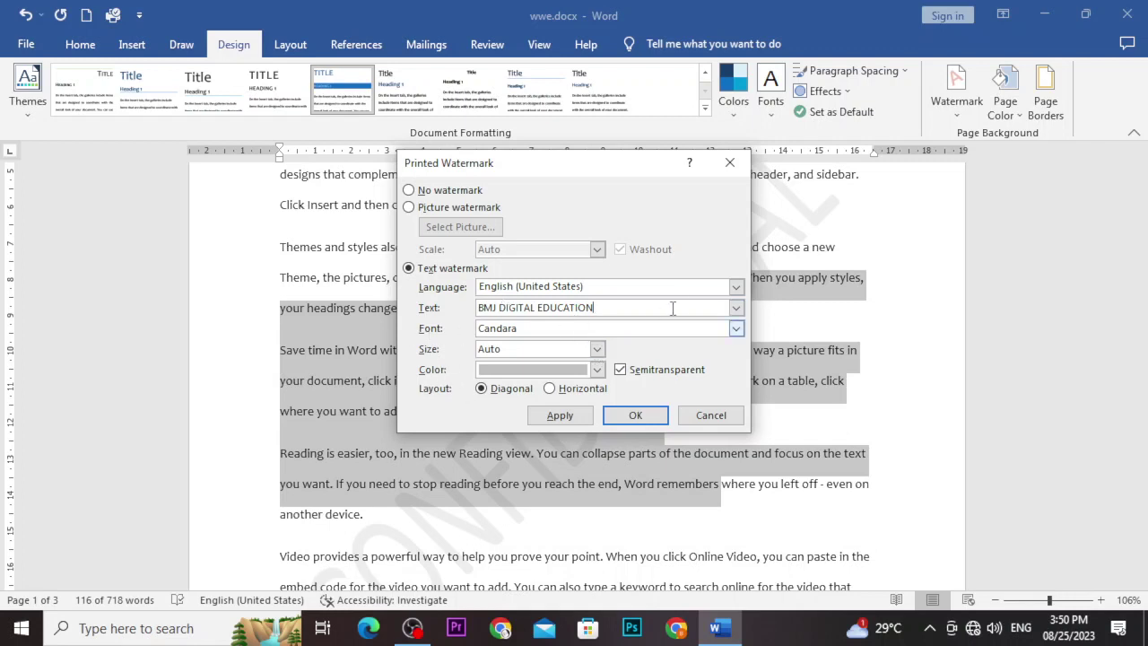
- Set the custom watermark's font to MS Outlook
{"action": "left_click", "coordinate": [736, 328]}
{"action": "scroll", "coordinate": [678, 357], "scroll_direction": "down", "scroll_amount": 5}
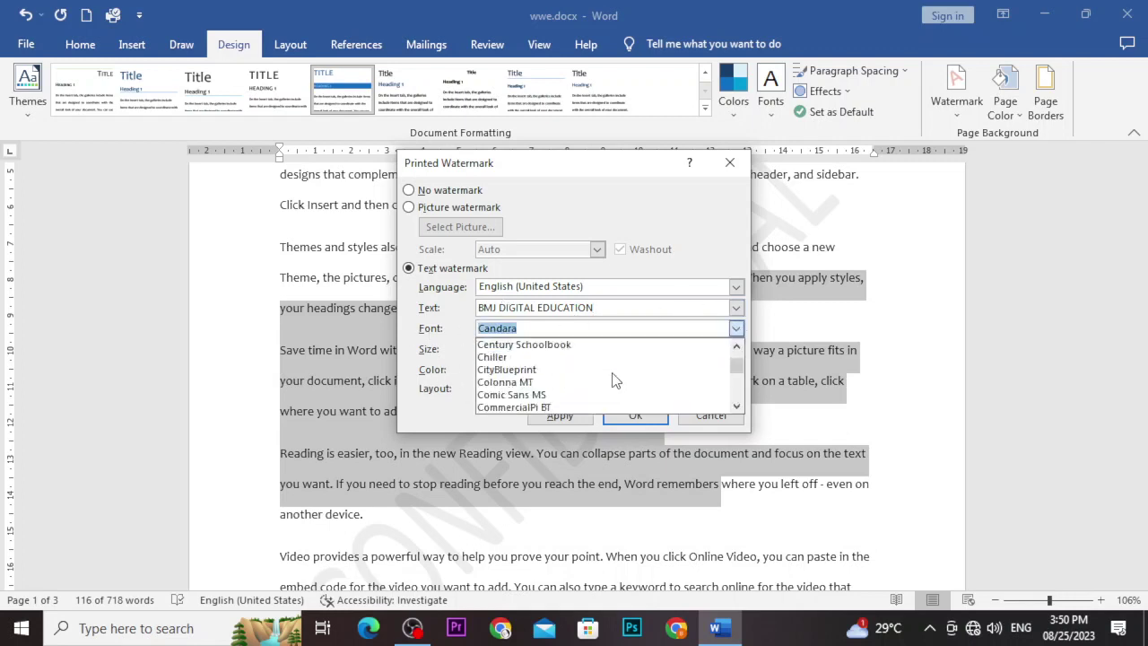
{"action": "scroll", "coordinate": [614, 382], "scroll_direction": "down", "scroll_amount": 12}
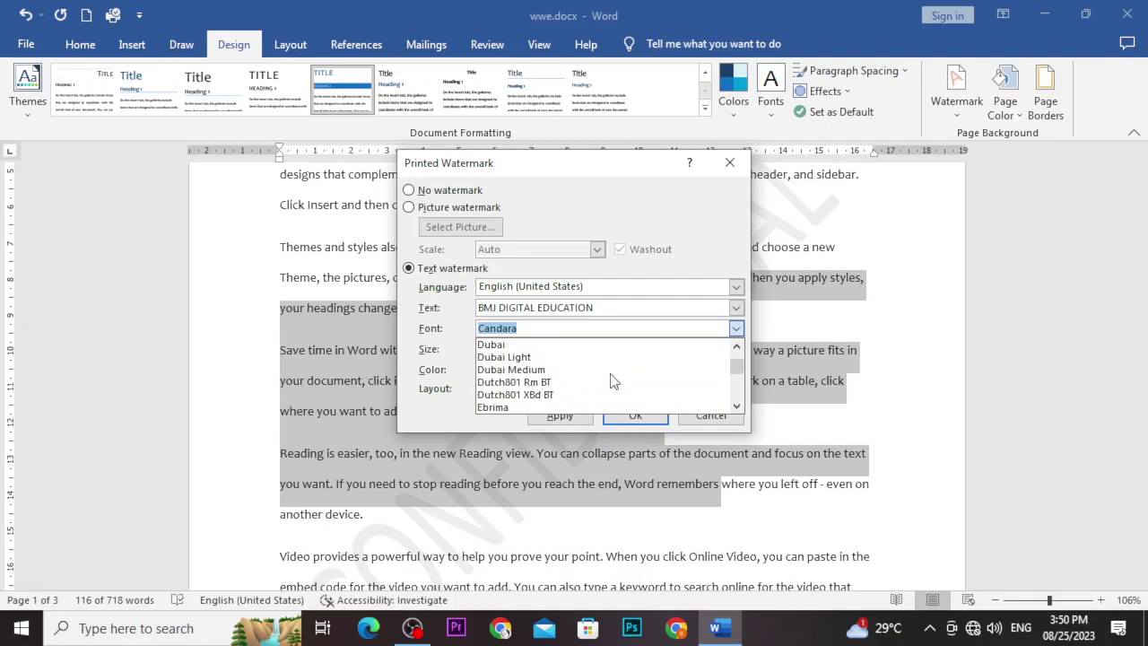
{"action": "scroll", "coordinate": [613, 382], "scroll_direction": "down", "scroll_amount": 8}
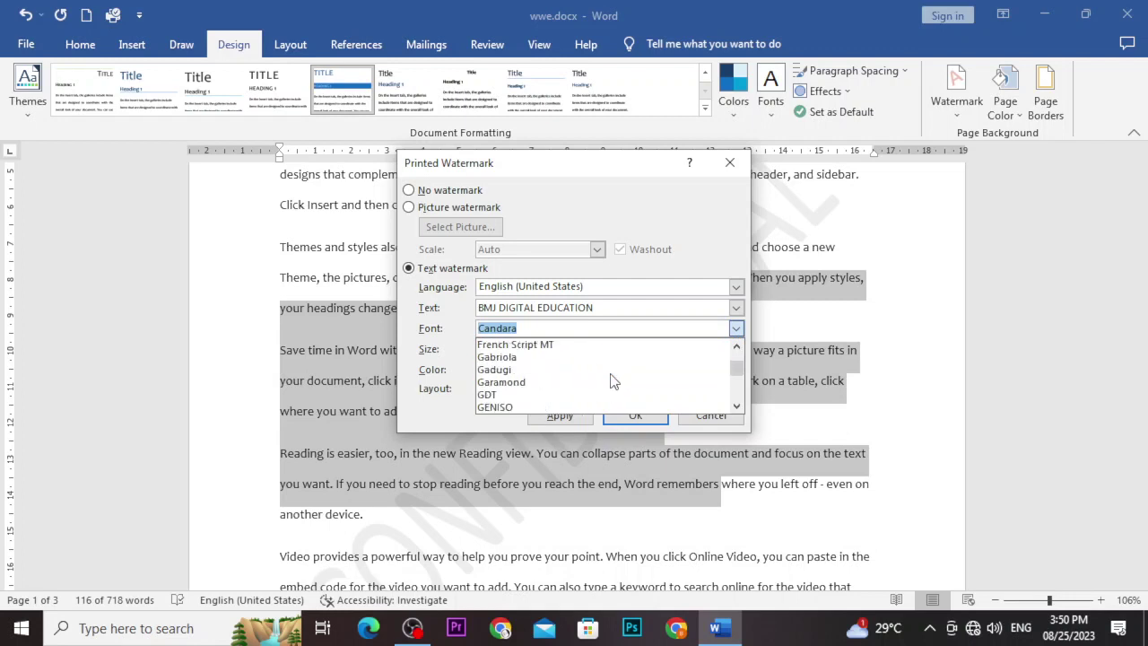
{"action": "scroll", "coordinate": [614, 382], "scroll_direction": "down", "scroll_amount": 10}
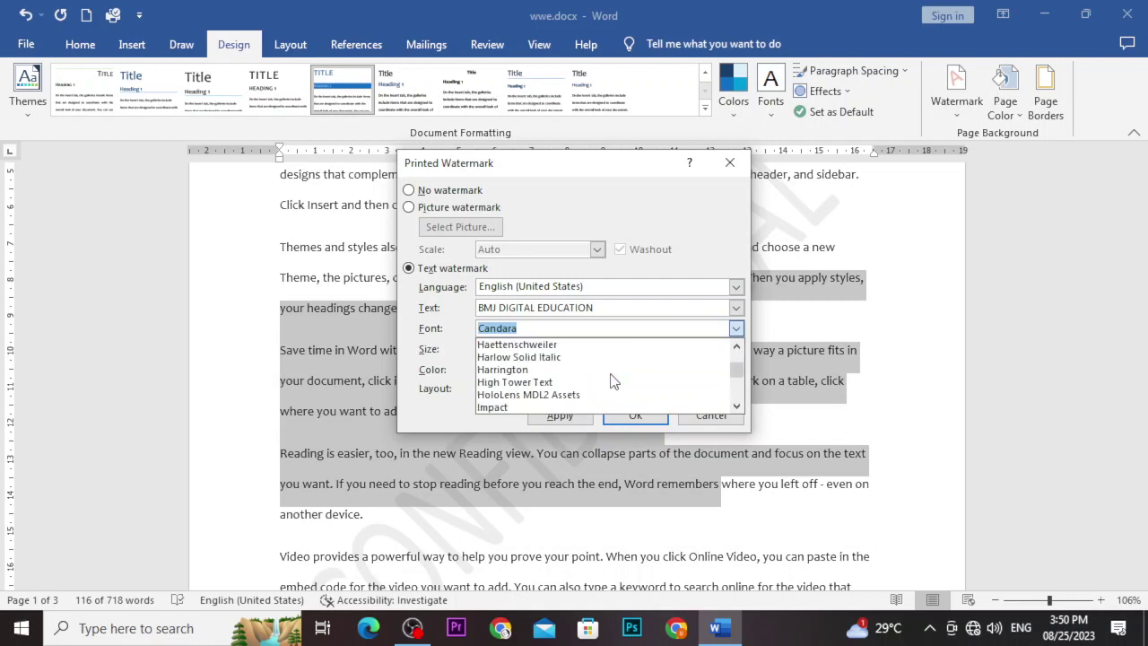
{"action": "scroll", "coordinate": [614, 383], "scroll_direction": "down", "scroll_amount": 7}
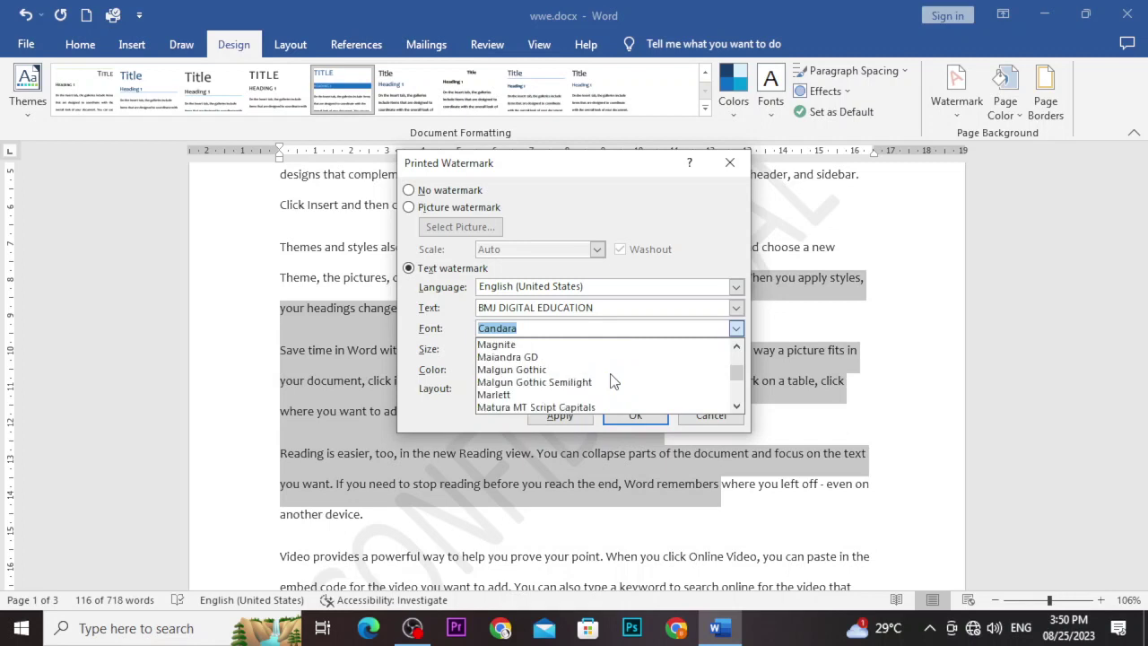
{"action": "scroll", "coordinate": [614, 382], "scroll_direction": "down", "scroll_amount": 3}
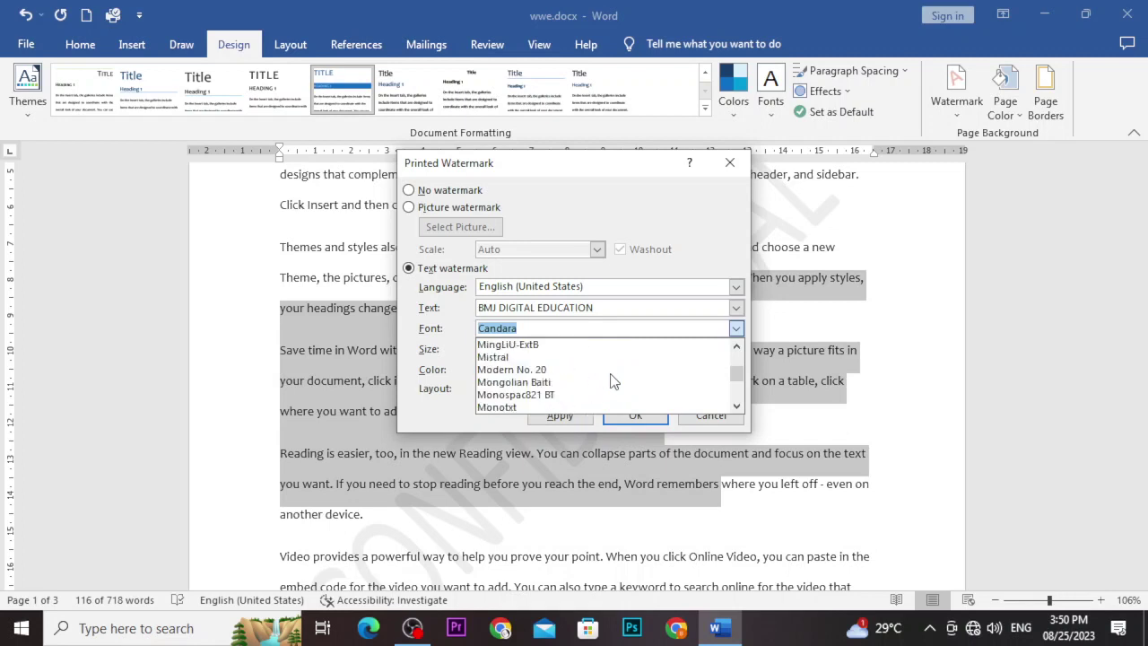
{"action": "scroll", "coordinate": [612, 382], "scroll_direction": "down", "scroll_amount": 1}
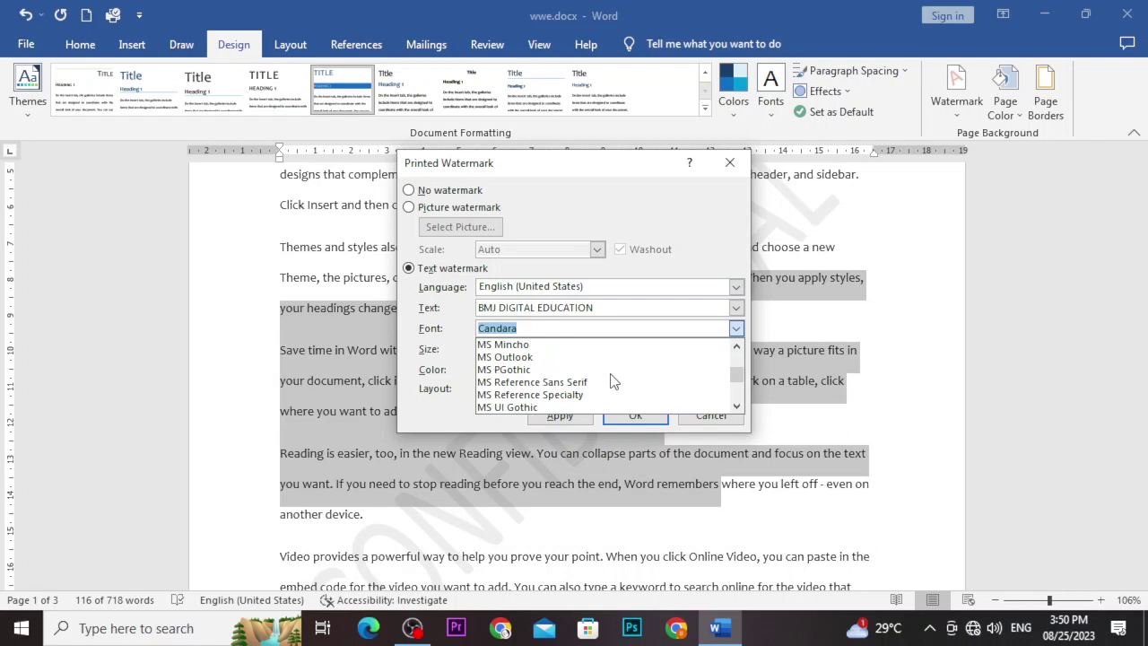
{"action": "left_click", "coordinate": [499, 358]}
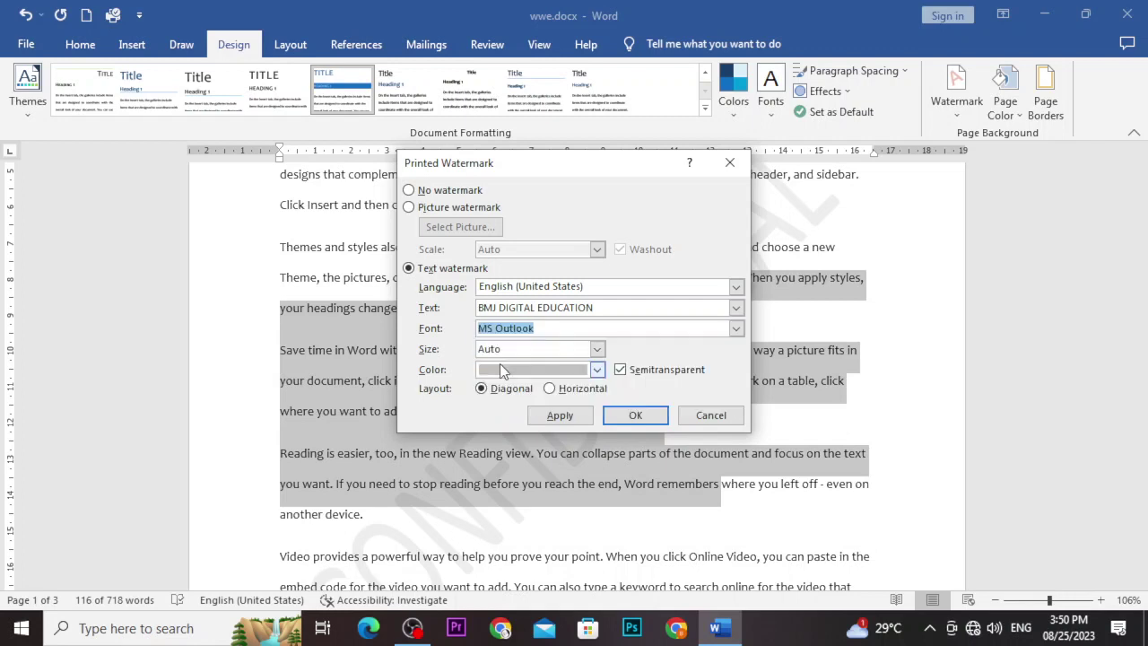
- Look through the preset size values available for the custom text watermark
{"action": "left_click", "coordinate": [596, 350]}
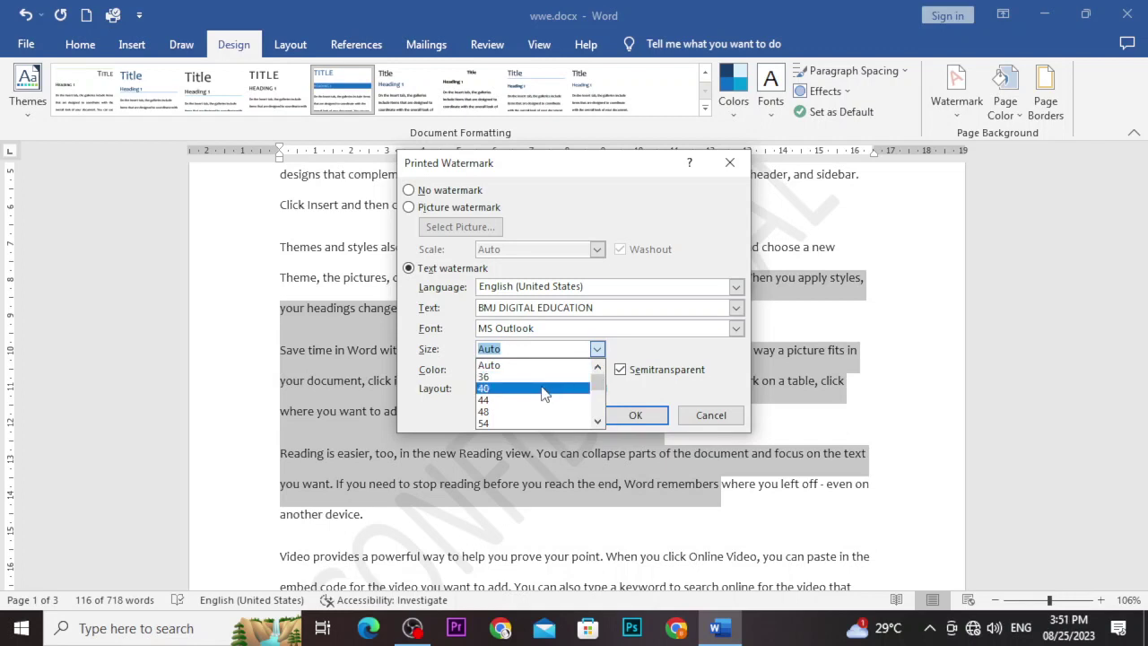
{"action": "left_click_drag", "start_coordinate": [598, 374], "coordinate": [598, 392]}
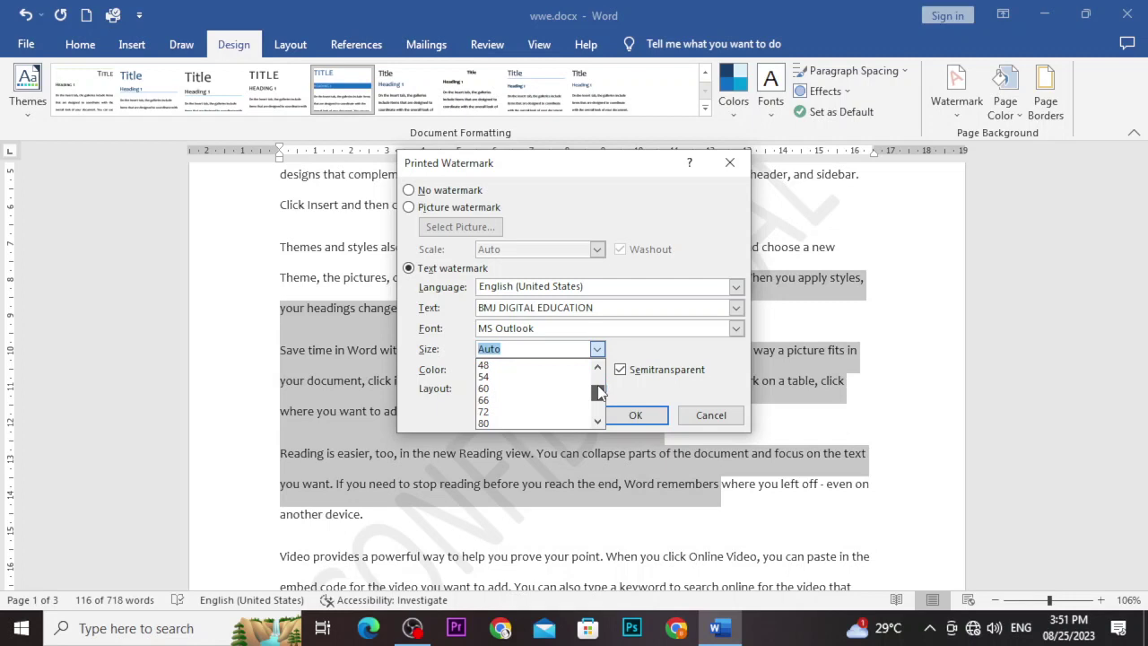
{"action": "left_click_drag", "start_coordinate": [598, 392], "coordinate": [599, 412]}
{"action": "left_click_drag", "start_coordinate": [598, 405], "coordinate": [610, 359]}
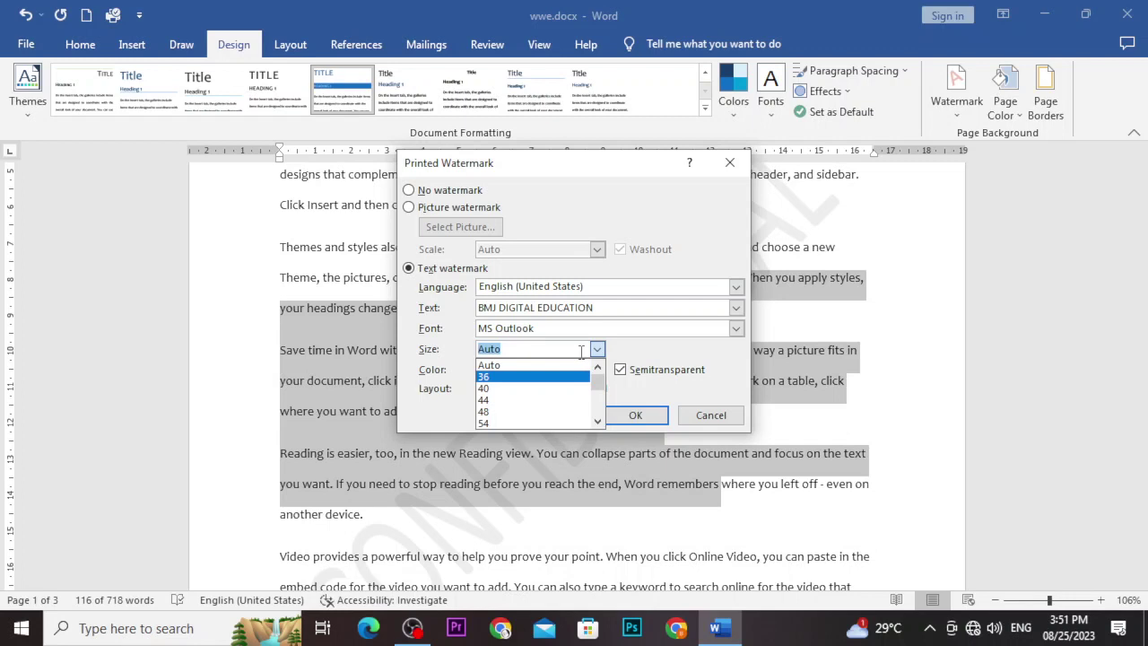
{"action": "left_click_drag", "start_coordinate": [601, 383], "coordinate": [604, 409]}
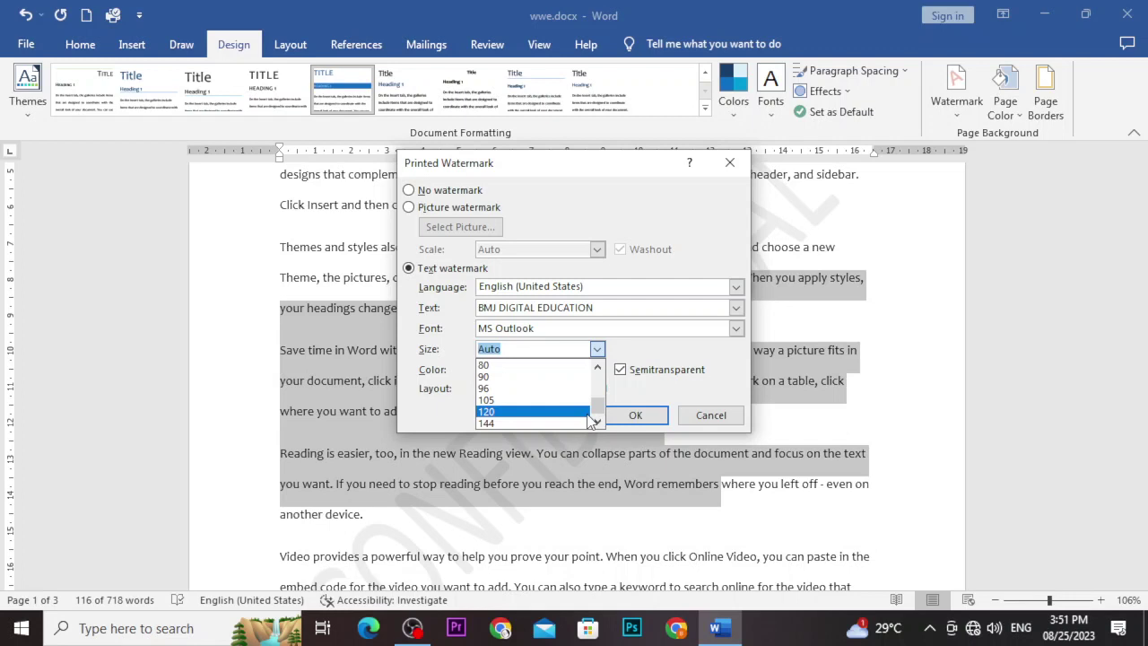
- Try a size of 146 for the custom text watermark, and return the size to Auto
{"action": "left_click", "coordinate": [529, 349]}
{"action": "type", "text": "146"}
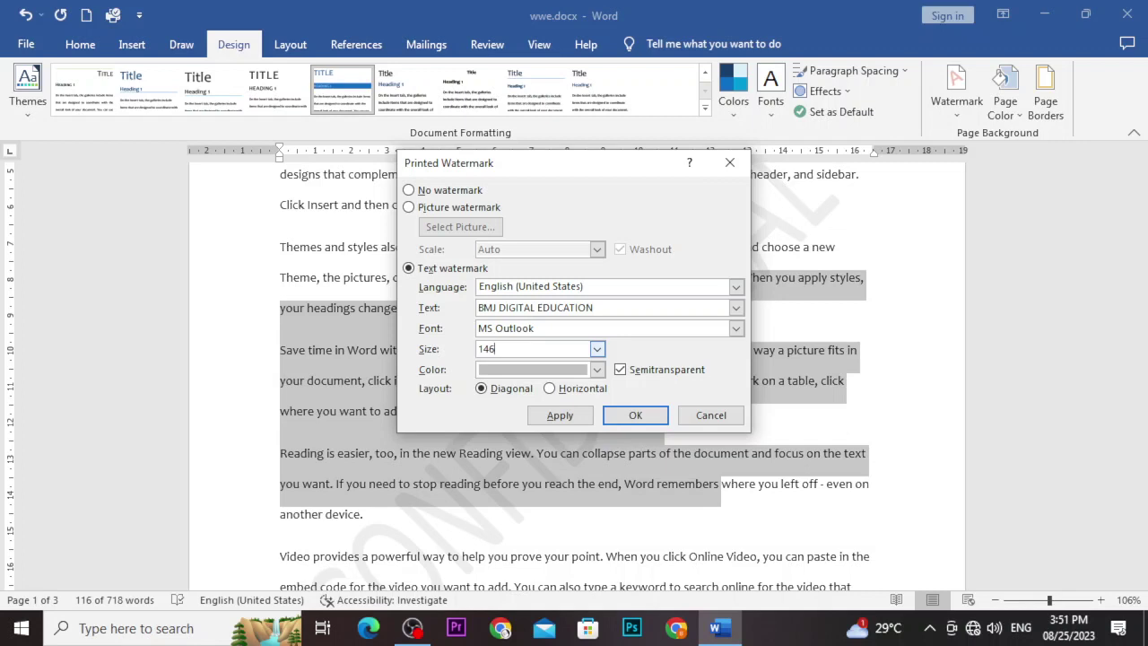
{"action": "key", "text": "BackSpace"}
{"action": "key", "text": "BackSpace"}
{"action": "key", "text": "BackSpace"}
{"action": "left_click", "coordinate": [598, 349]}
{"action": "left_click", "coordinate": [568, 366]}
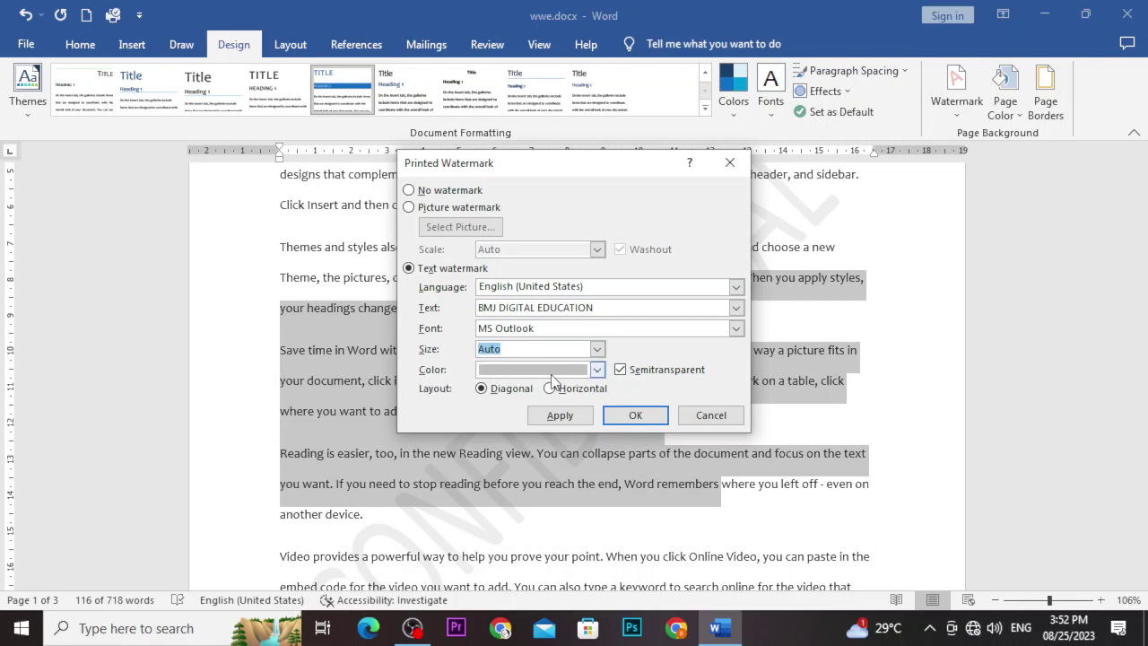
- Color the custom text watermark standard purple, leave it semitransparent, and apply it to the document
{"action": "left_click", "coordinate": [598, 370]}
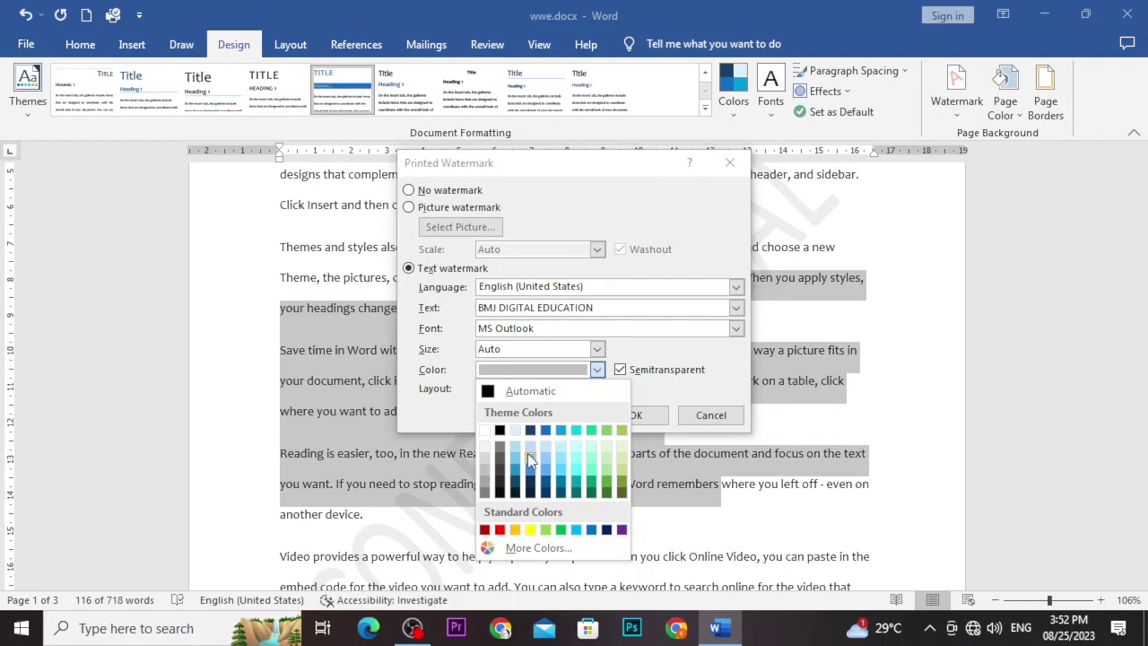
{"action": "left_click", "coordinate": [622, 530]}
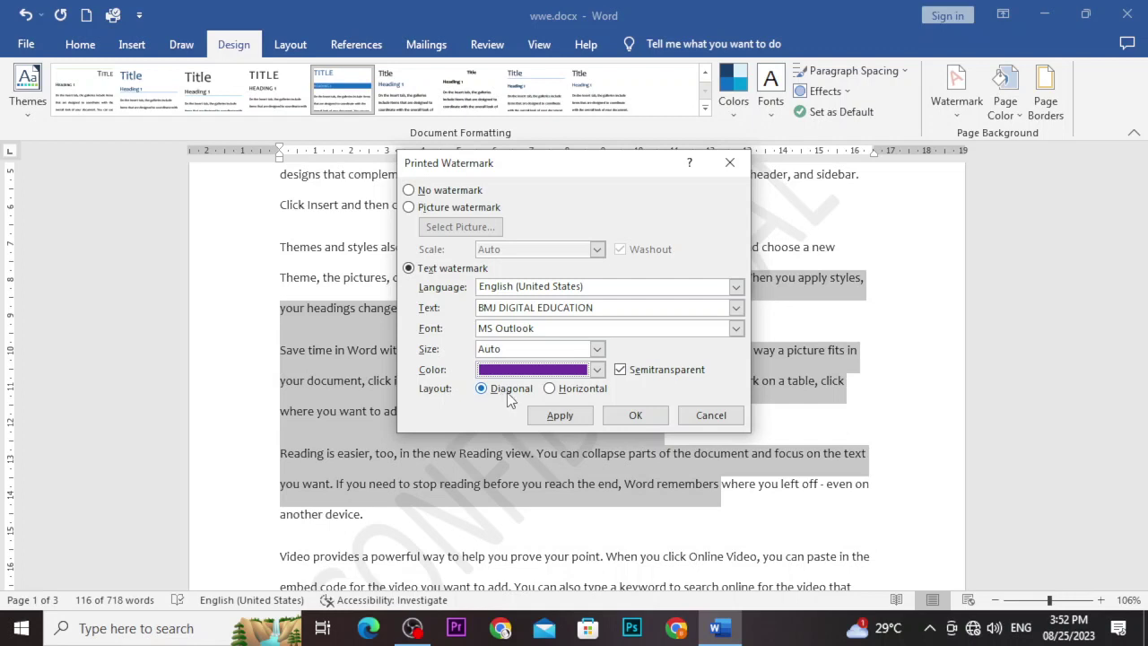
{"action": "left_click", "coordinate": [619, 372]}
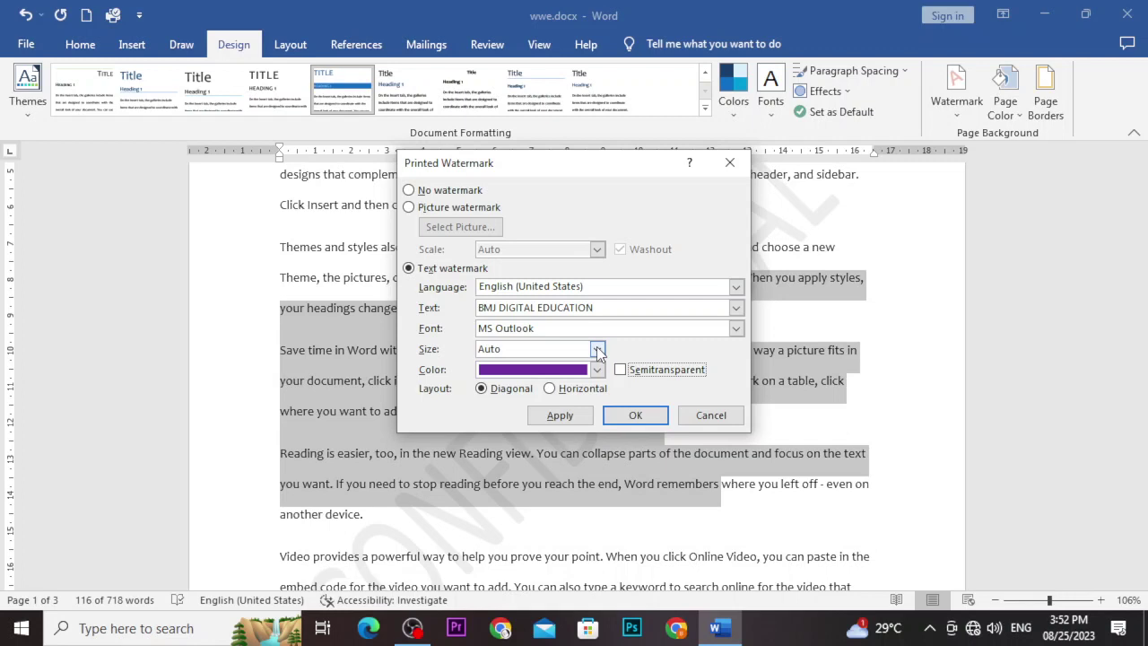
{"action": "left_click", "coordinate": [622, 370]}
{"action": "left_click", "coordinate": [561, 416]}
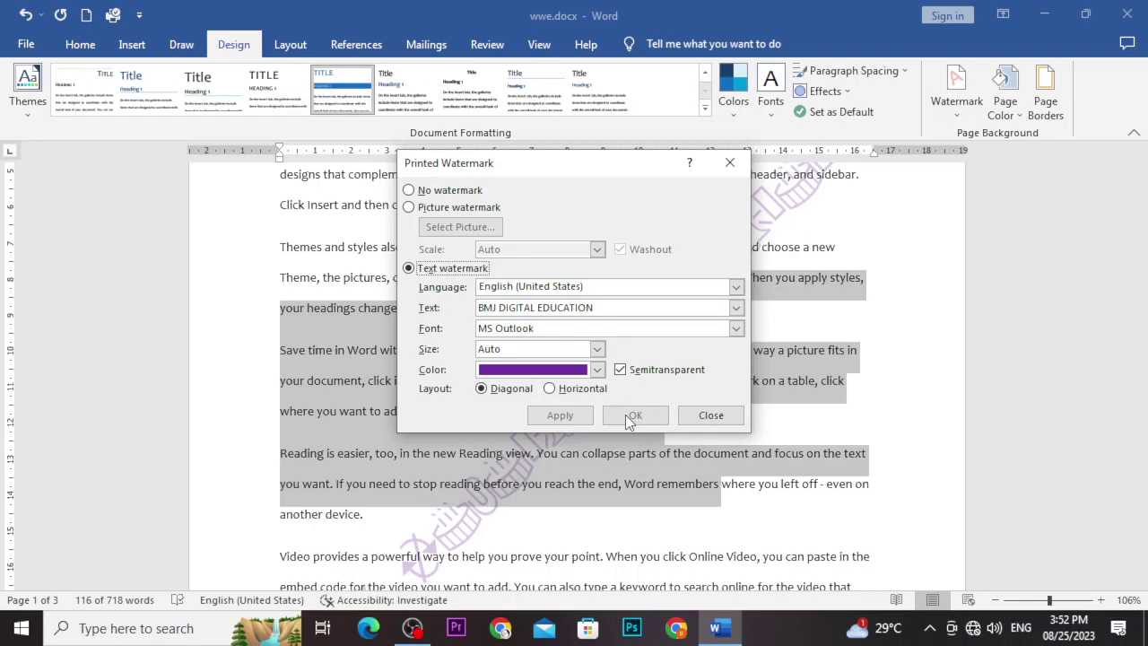
{"action": "left_click", "coordinate": [705, 417]}
- Change the custom text watermark's font to Agency FB and apply it to the document
{"action": "scroll", "coordinate": [608, 440], "scroll_direction": "down", "scroll_amount": 5}
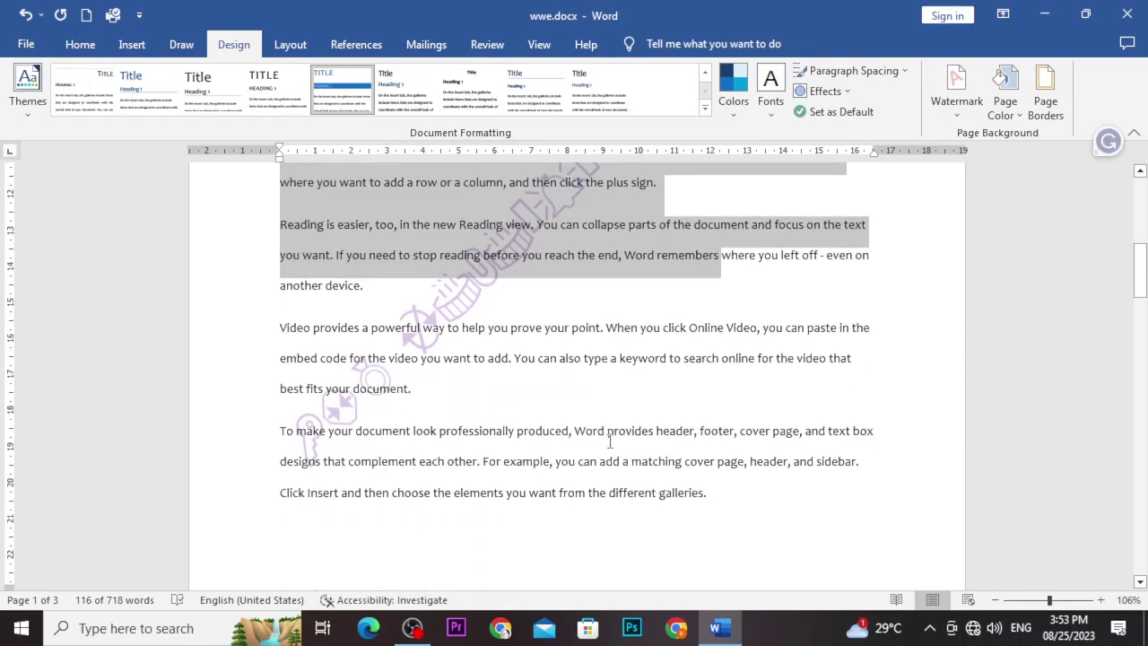
{"action": "scroll", "coordinate": [599, 439], "scroll_direction": "up", "scroll_amount": 6}
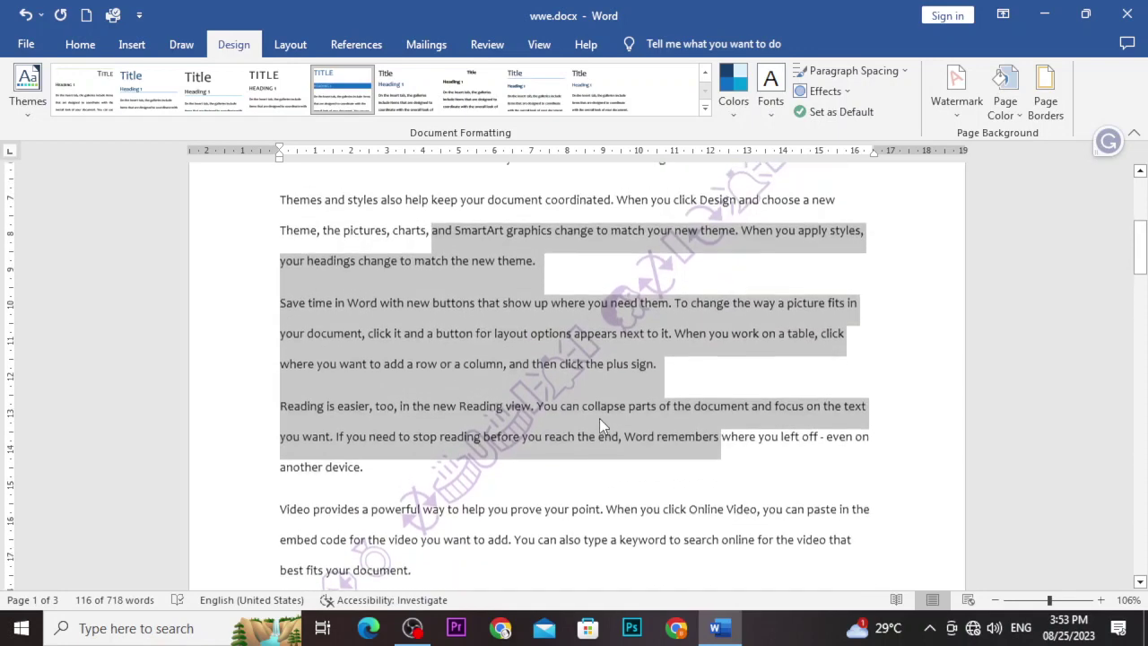
{"action": "scroll", "coordinate": [599, 420], "scroll_direction": "up", "scroll_amount": 2}
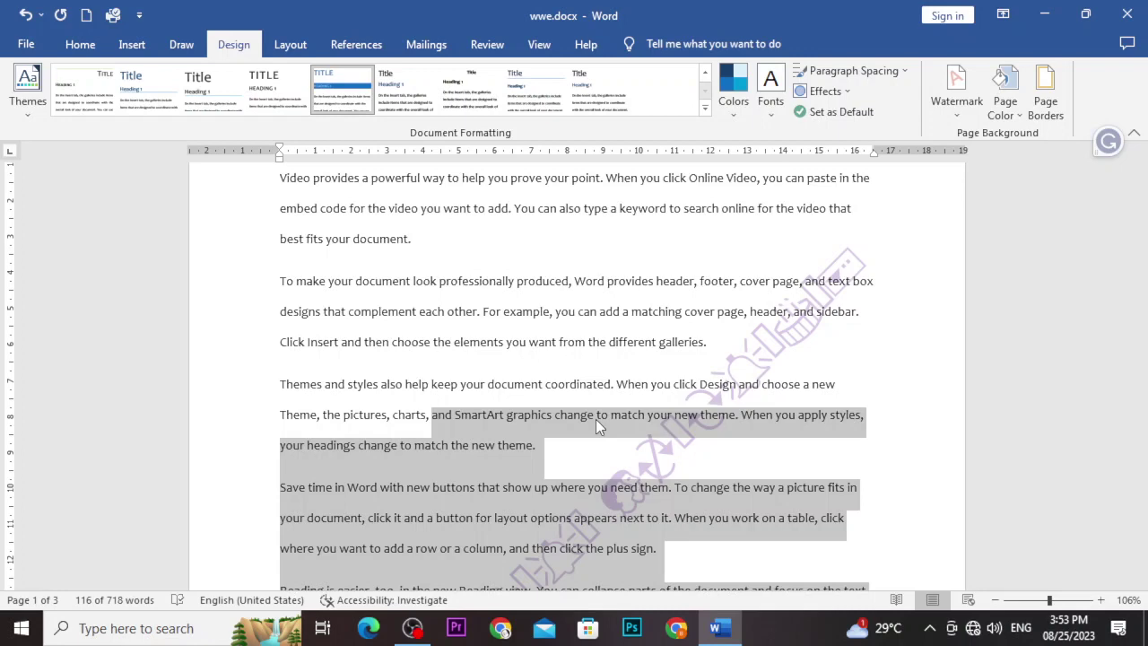
{"action": "left_click", "coordinate": [958, 112]}
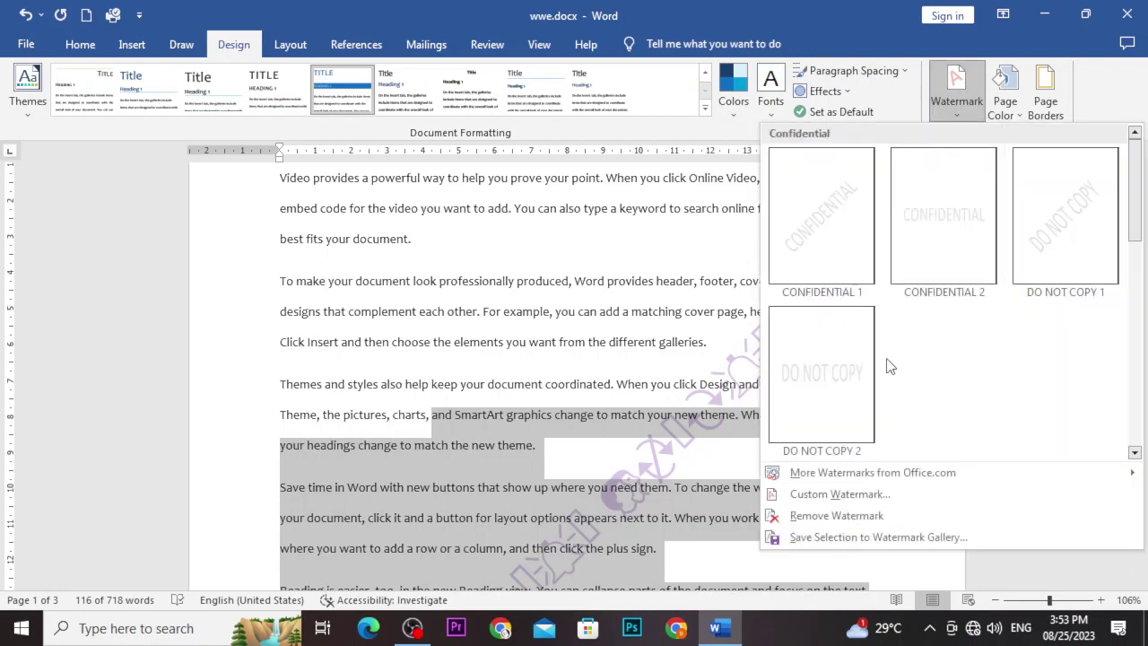
{"action": "left_click", "coordinate": [812, 495]}
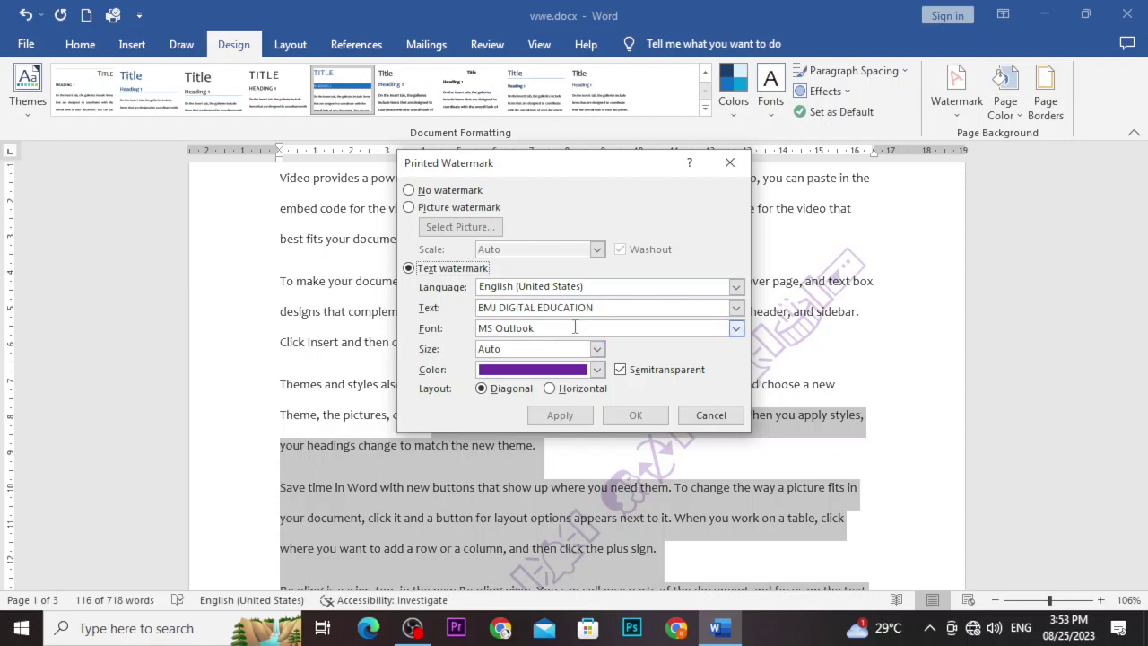
{"action": "left_click", "coordinate": [736, 329]}
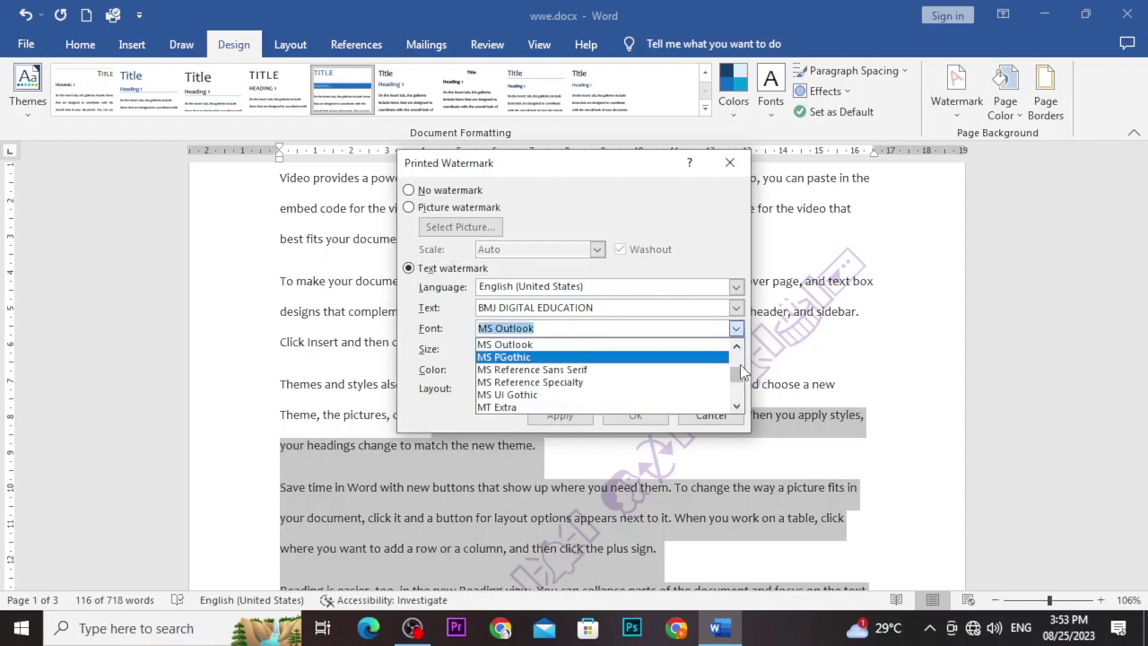
{"action": "left_click", "coordinate": [740, 365]}
{"action": "left_click_drag", "start_coordinate": [741, 375], "coordinate": [742, 351]}
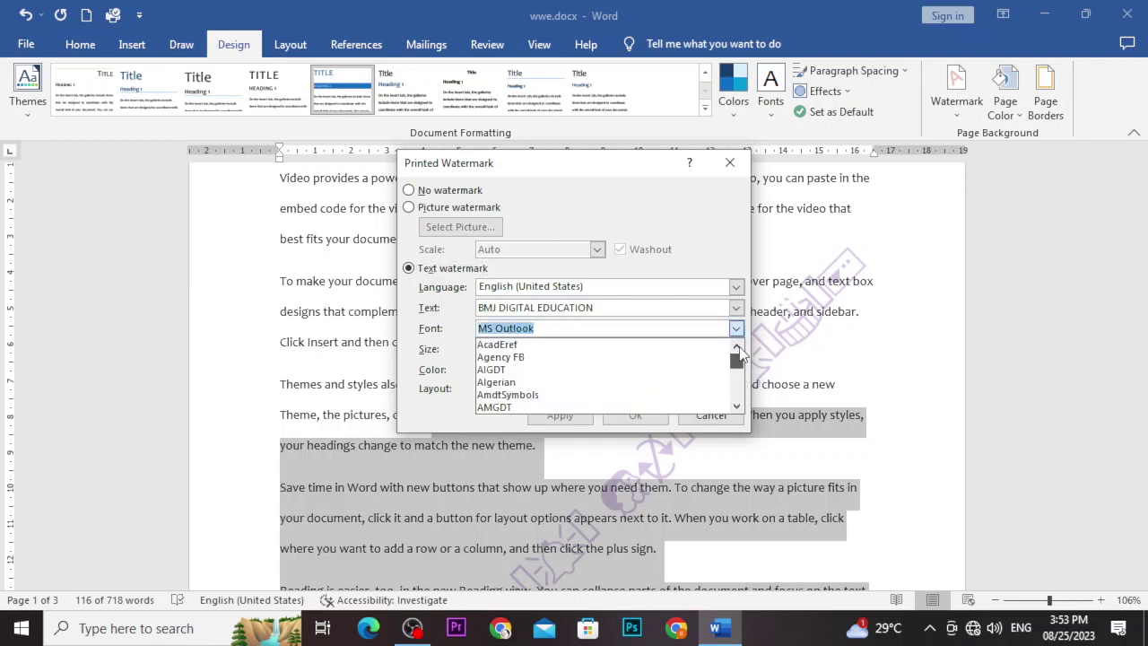
{"action": "left_click", "coordinate": [554, 358]}
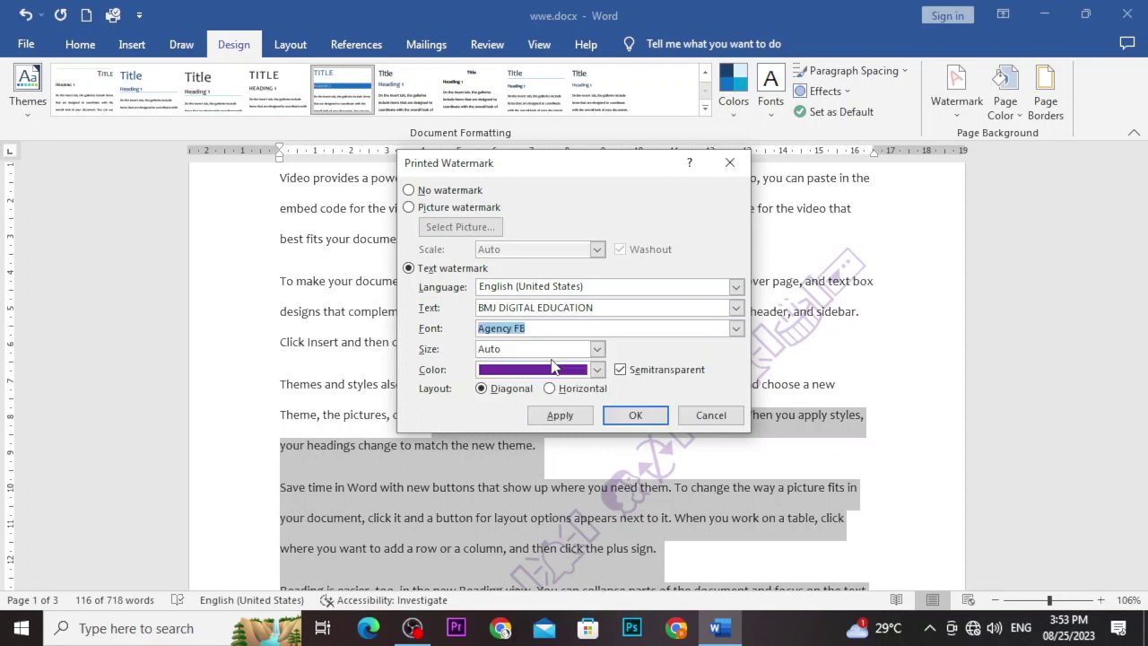
{"action": "left_click", "coordinate": [560, 416]}
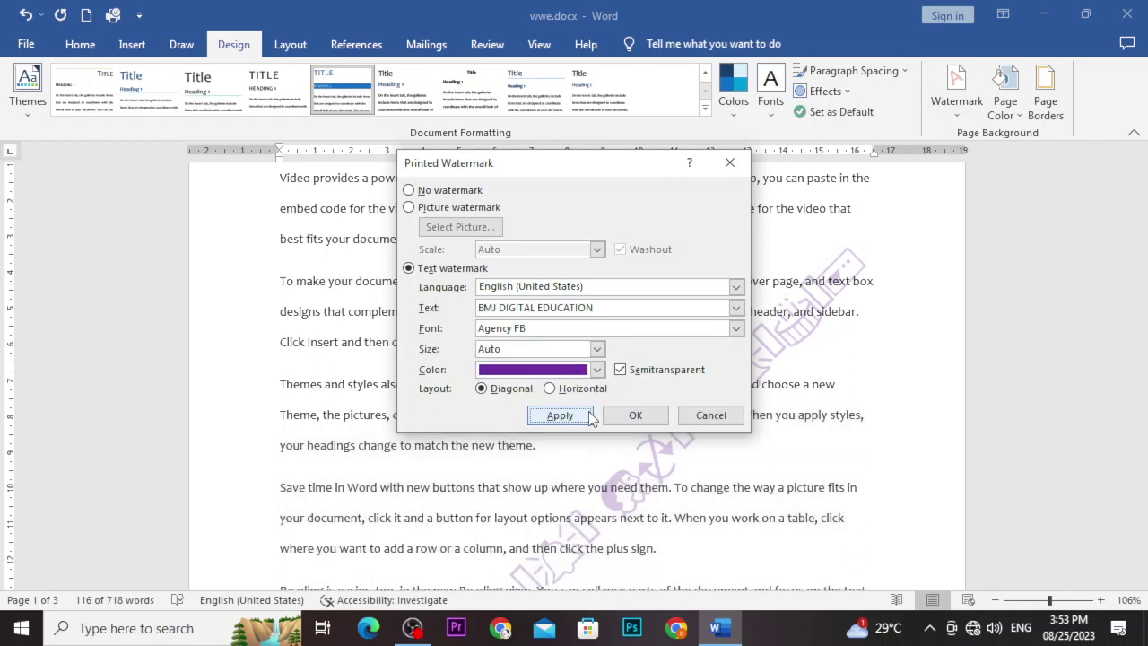
{"action": "left_click", "coordinate": [712, 414]}
- Zoom the document out to 56% and examine the text watermark across its pages
{"action": "scroll", "coordinate": [724, 408], "scroll_direction": "down", "scroll_amount": 2}
{"action": "scroll", "coordinate": [724, 408], "scroll_direction": "down", "scroll_amount": 1}
{"action": "scroll", "coordinate": [724, 409], "scroll_direction": "down", "scroll_amount": 5, "text": "ctrl"}
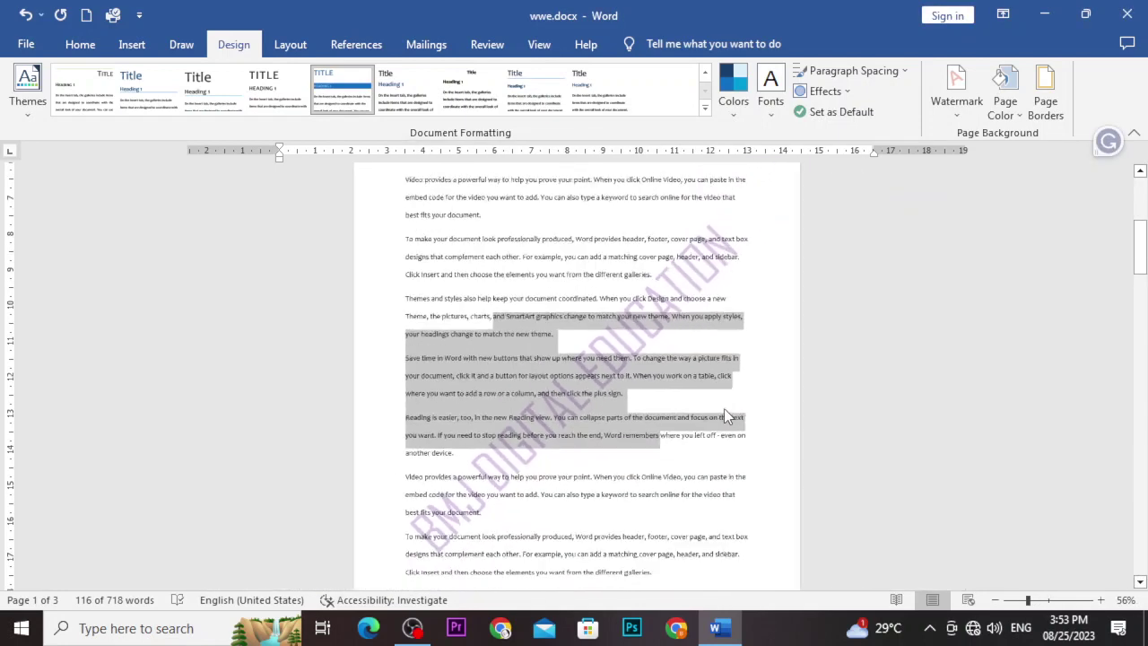
{"action": "scroll", "coordinate": [697, 481], "scroll_direction": "down", "scroll_amount": 1}
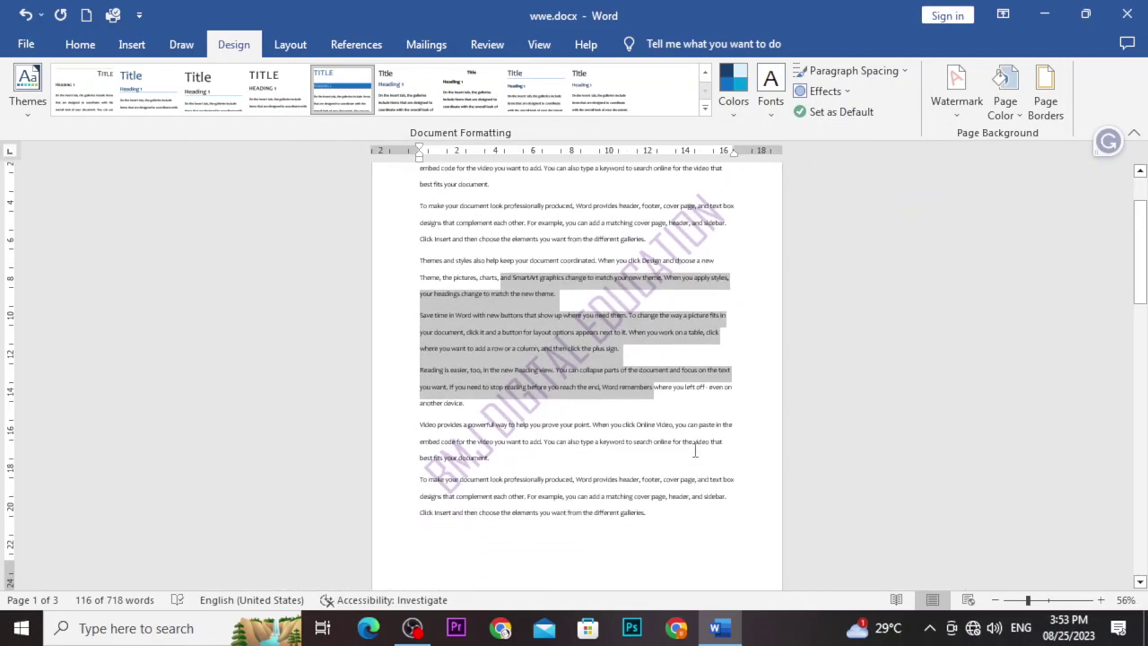
{"action": "left_click", "coordinate": [682, 427]}
{"action": "scroll", "coordinate": [682, 426], "scroll_direction": "down", "scroll_amount": 10}
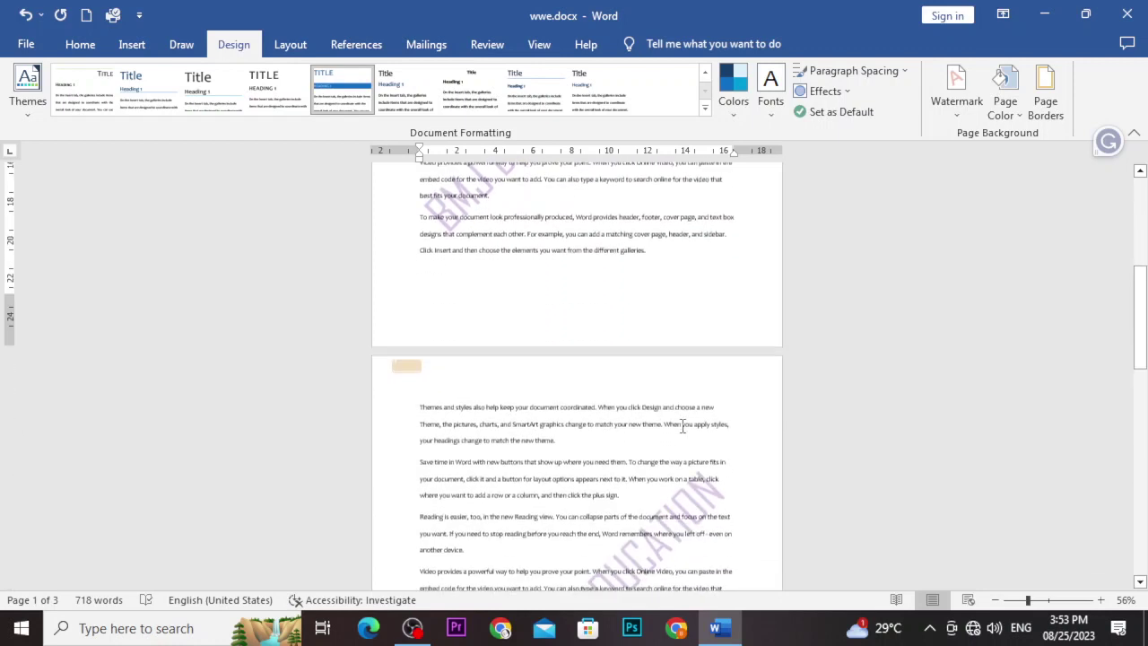
{"action": "scroll", "coordinate": [683, 426], "scroll_direction": "down", "scroll_amount": 10}
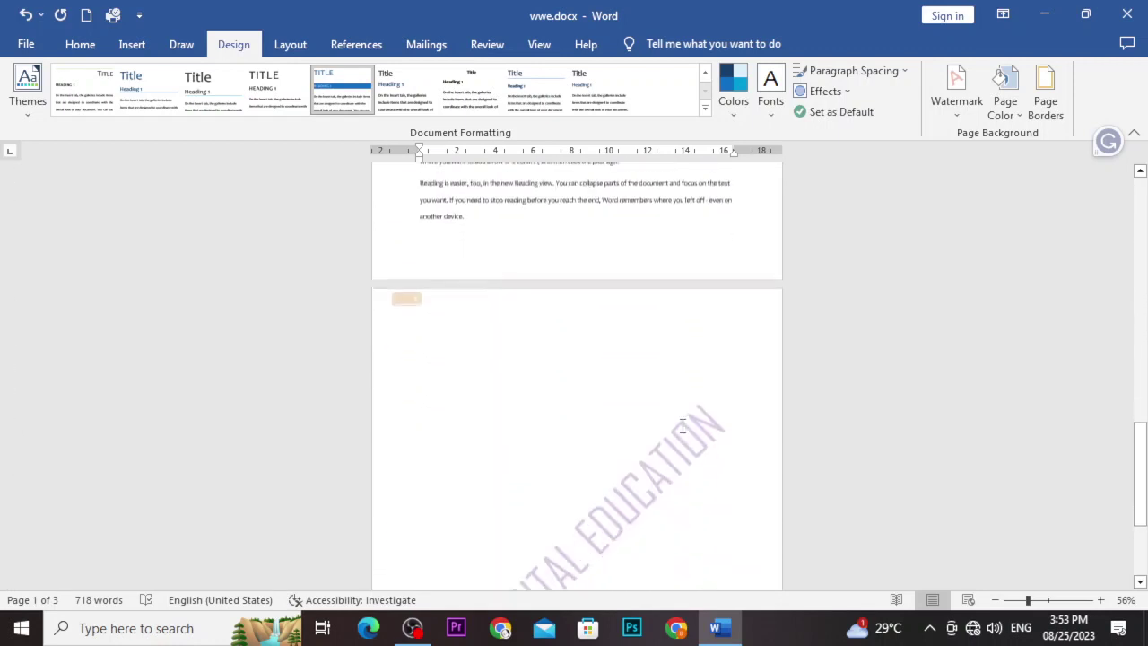
- Add a blank page at the end of the document and check the watermark on it
{"action": "left_click", "coordinate": [587, 523]}
{"action": "scroll", "coordinate": [590, 520], "scroll_direction": "down", "scroll_amount": 1}
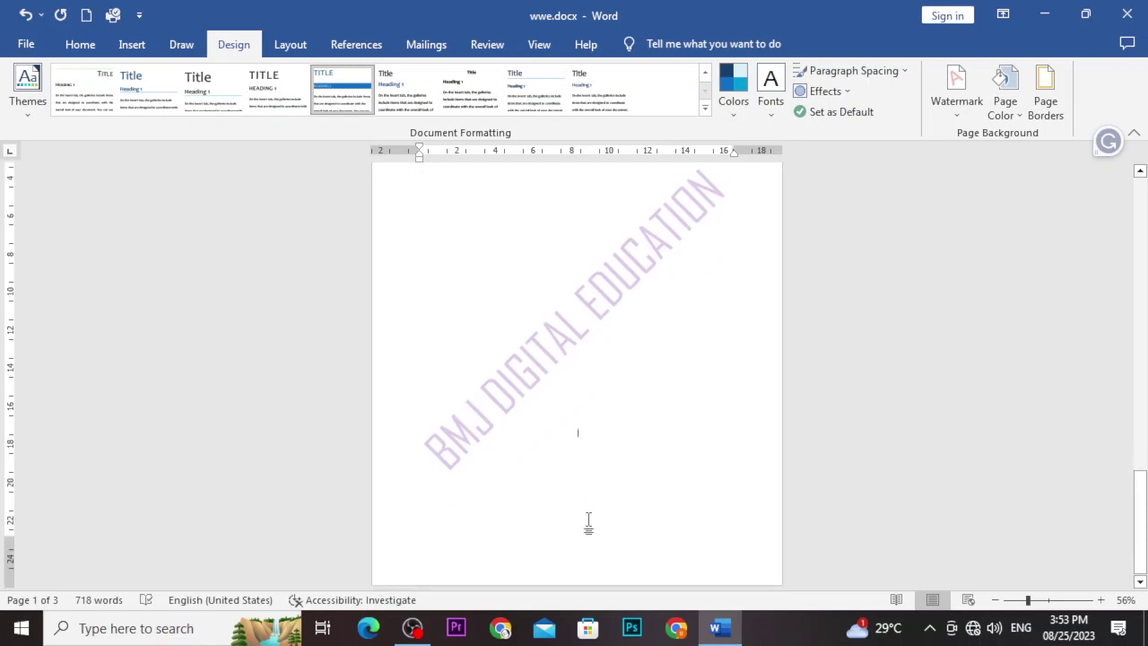
{"action": "scroll", "coordinate": [578, 538], "scroll_direction": "down", "scroll_amount": 2}
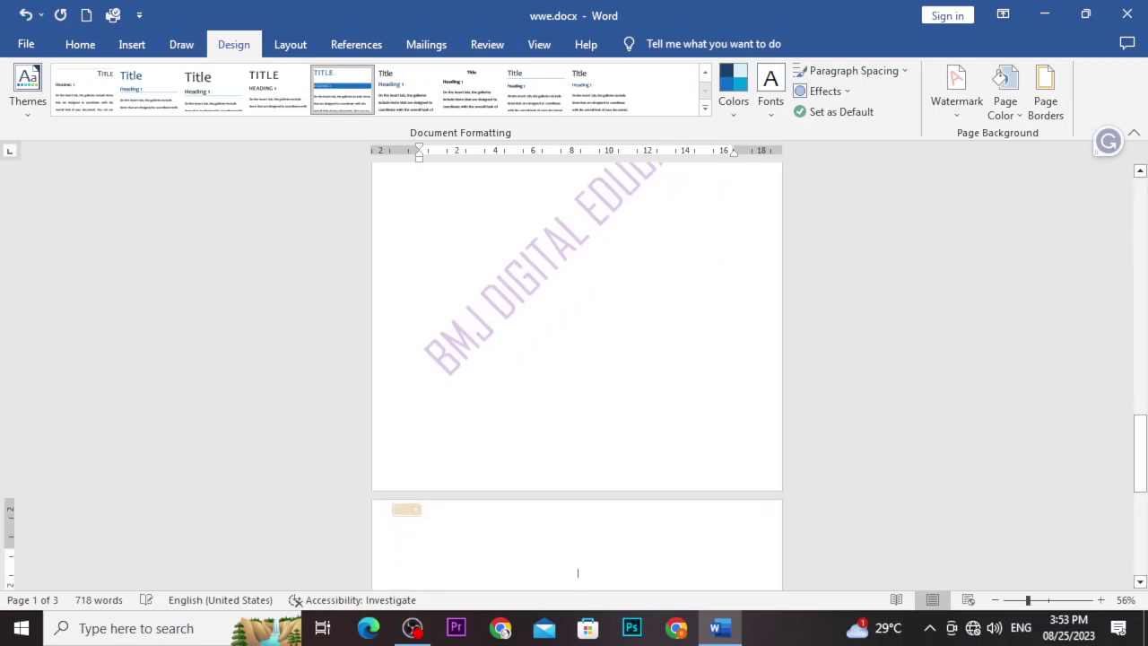
{"action": "scroll", "coordinate": [584, 523], "scroll_direction": "down", "scroll_amount": 8}
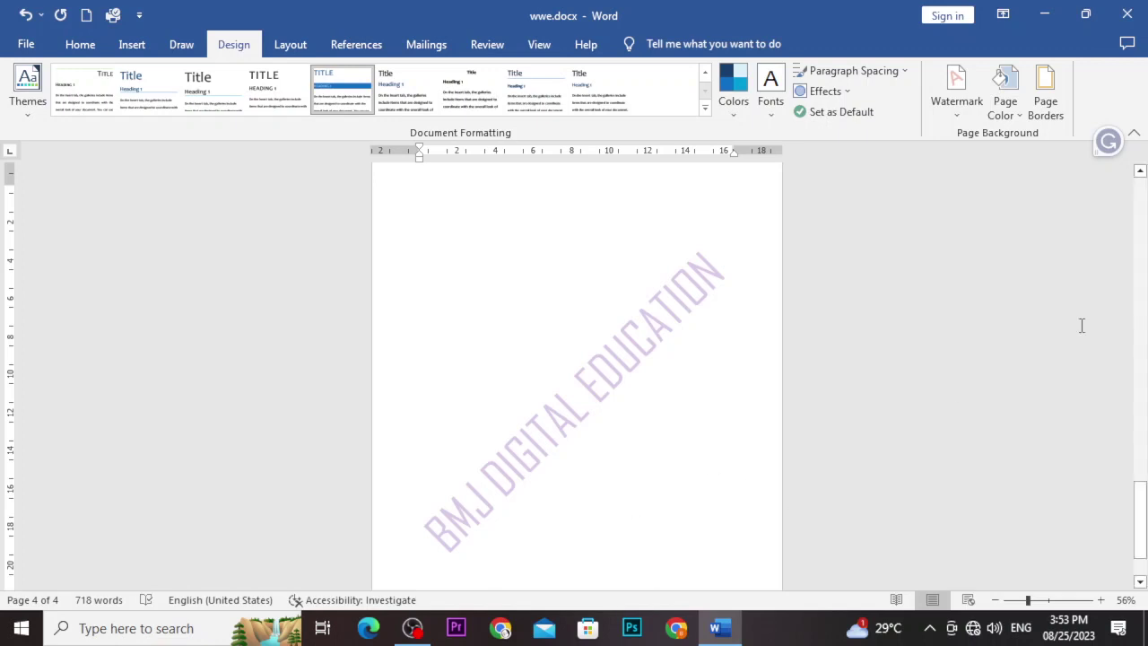
{"action": "left_click_drag", "start_coordinate": [1140, 505], "coordinate": [1139, 201]}
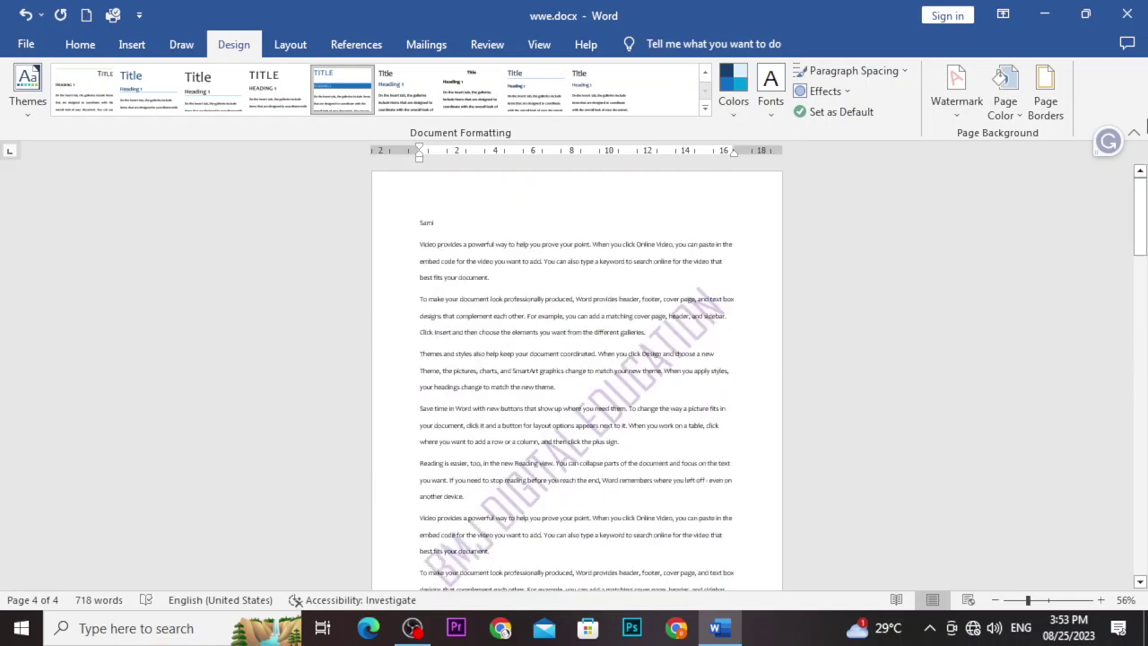
- Switch the custom watermark to a picture watermark and open the computer's pictures by working offline
{"action": "left_click", "coordinate": [950, 106]}
{"action": "left_click", "coordinate": [817, 492]}
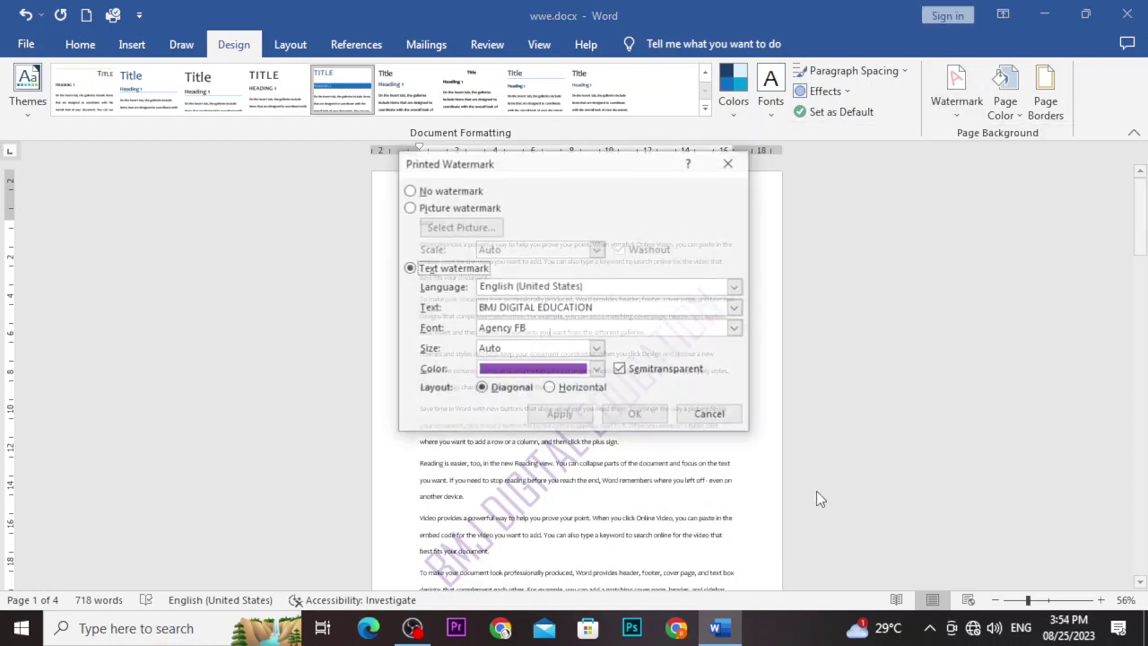
{"action": "left_click", "coordinate": [408, 206]}
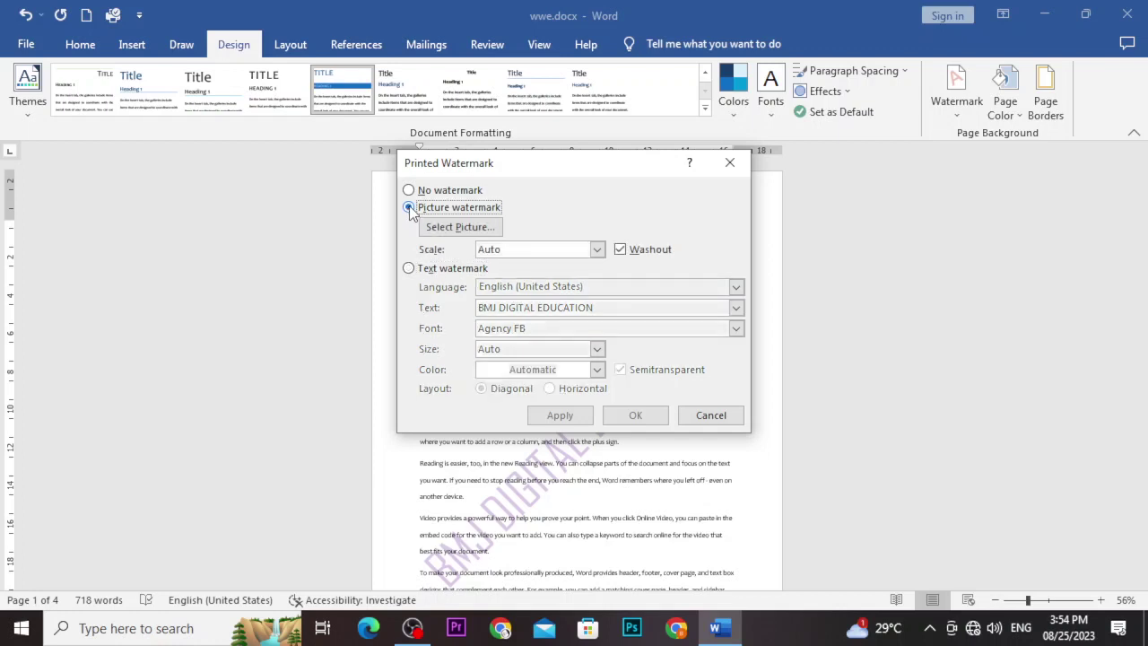
{"action": "left_click", "coordinate": [459, 227]}
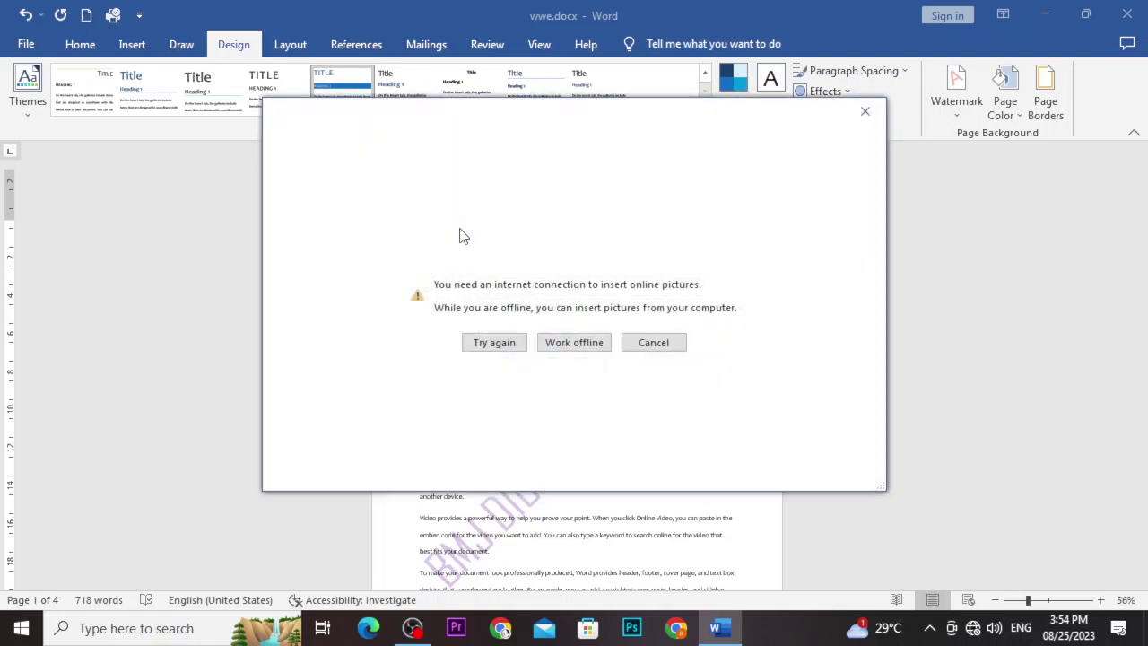
{"action": "left_click", "coordinate": [549, 345]}
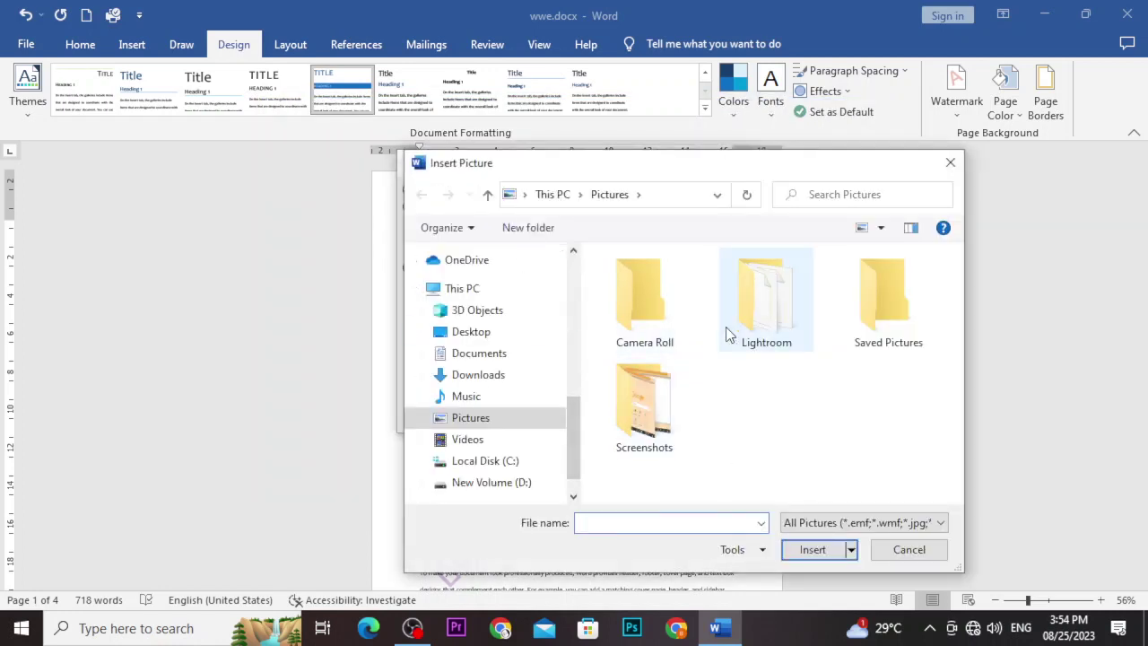
- Browse the Pictures folders and insert Screenshot (1).png from the Screenshots folder as the watermark picture
{"action": "double_click", "coordinate": [909, 325]}
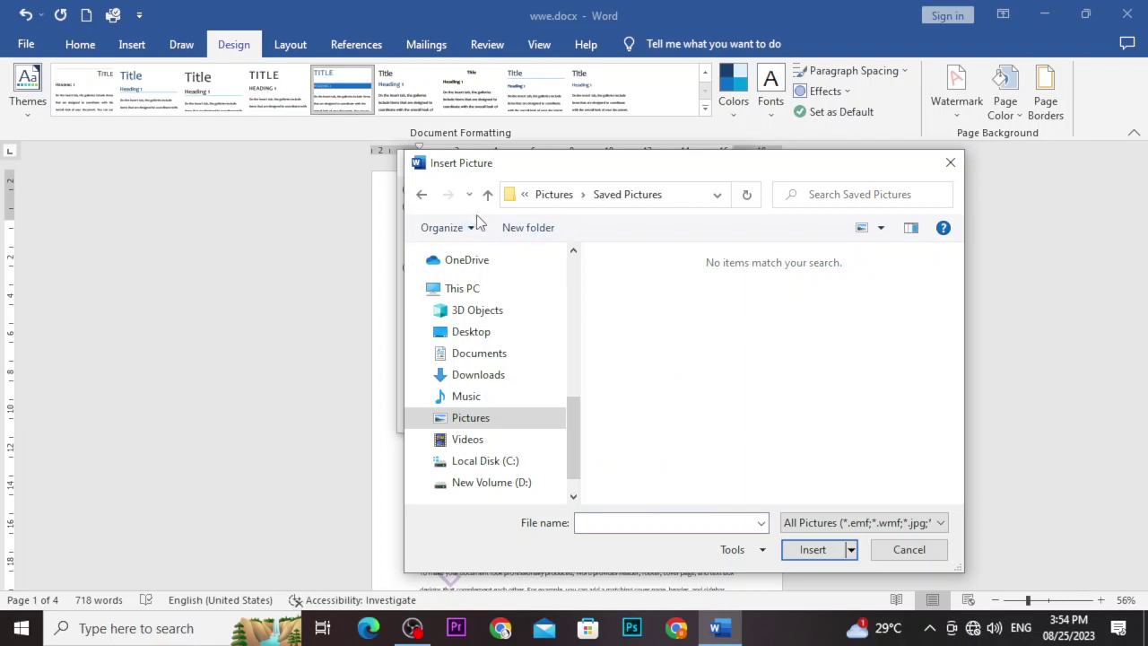
{"action": "left_click", "coordinate": [420, 192]}
{"action": "double_click", "coordinate": [625, 310]}
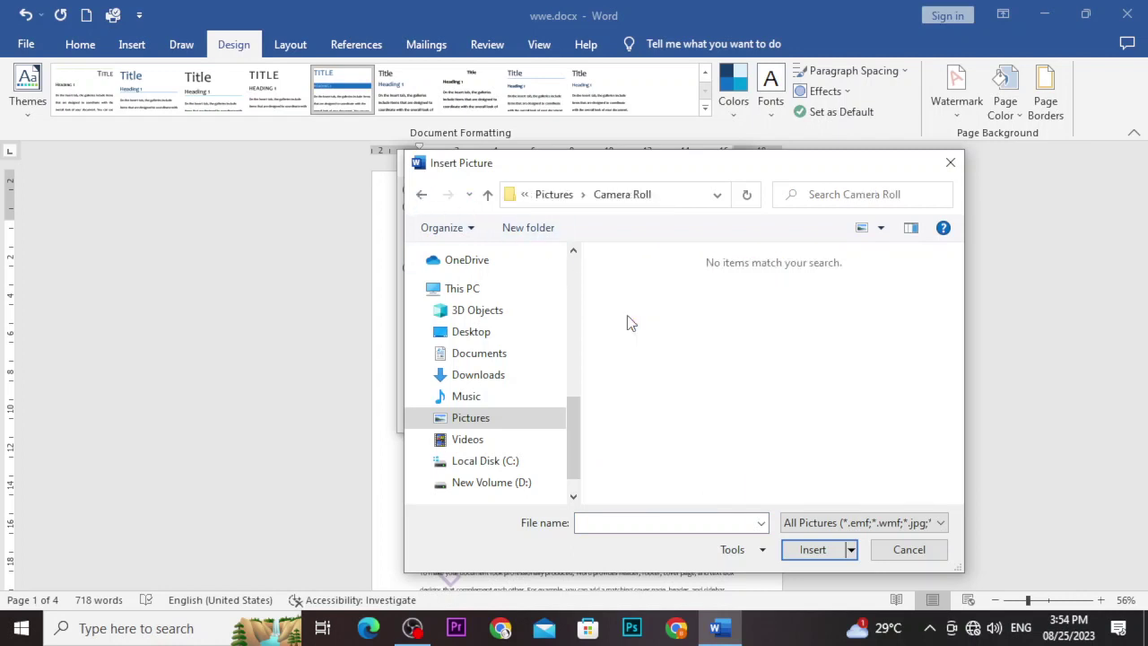
{"action": "left_click", "coordinate": [422, 193]}
{"action": "double_click", "coordinate": [647, 391]}
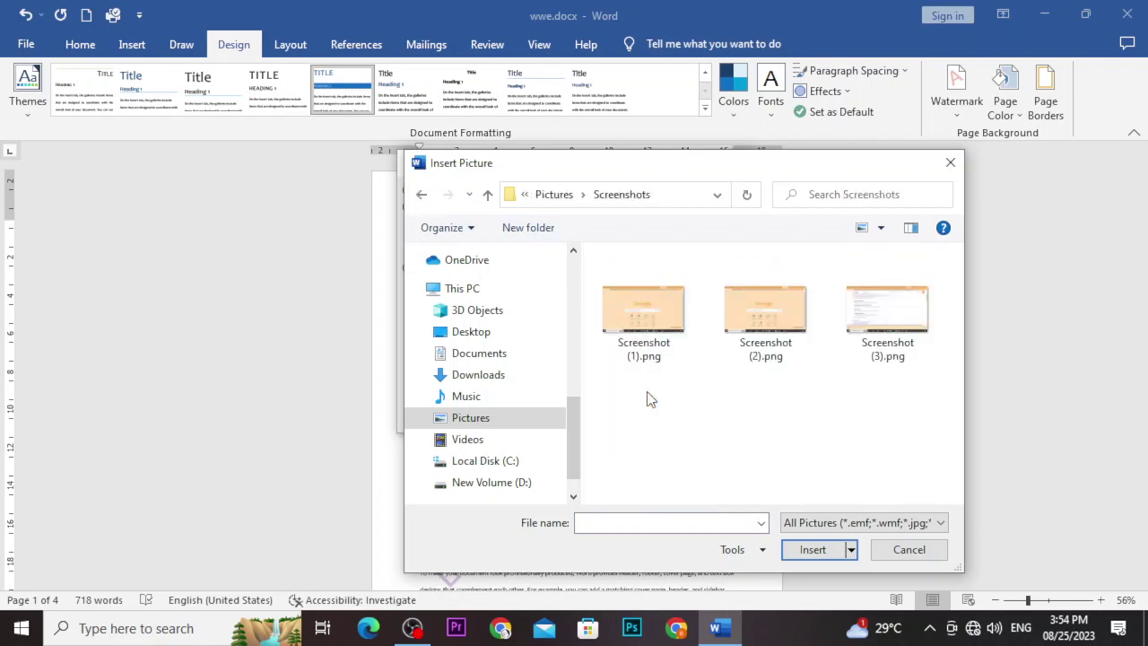
{"action": "left_click", "coordinate": [668, 345]}
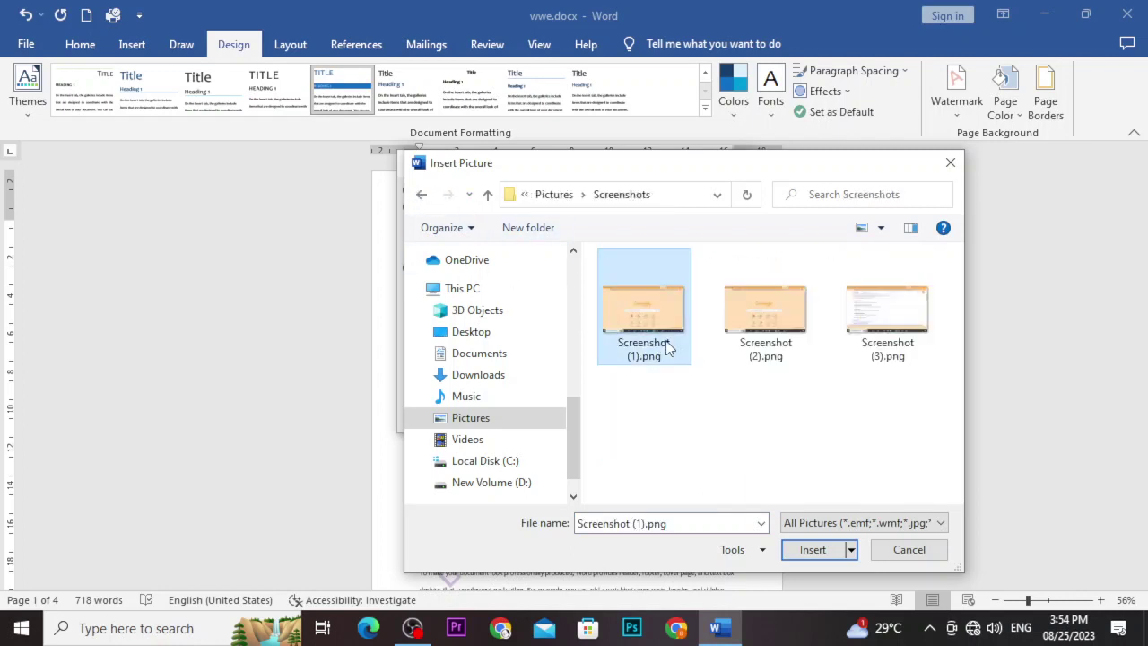
{"action": "left_click", "coordinate": [815, 548]}
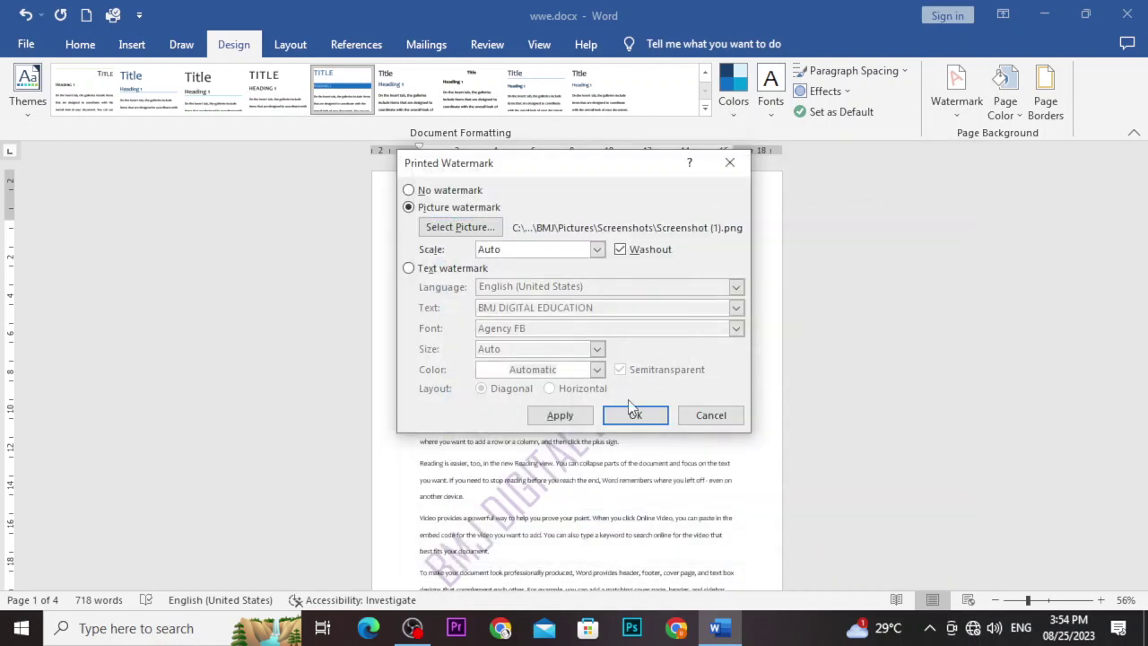
- Set the picture watermark's scale to Auto, apply it to the document and close the watermark settings
{"action": "left_click", "coordinate": [596, 249]}
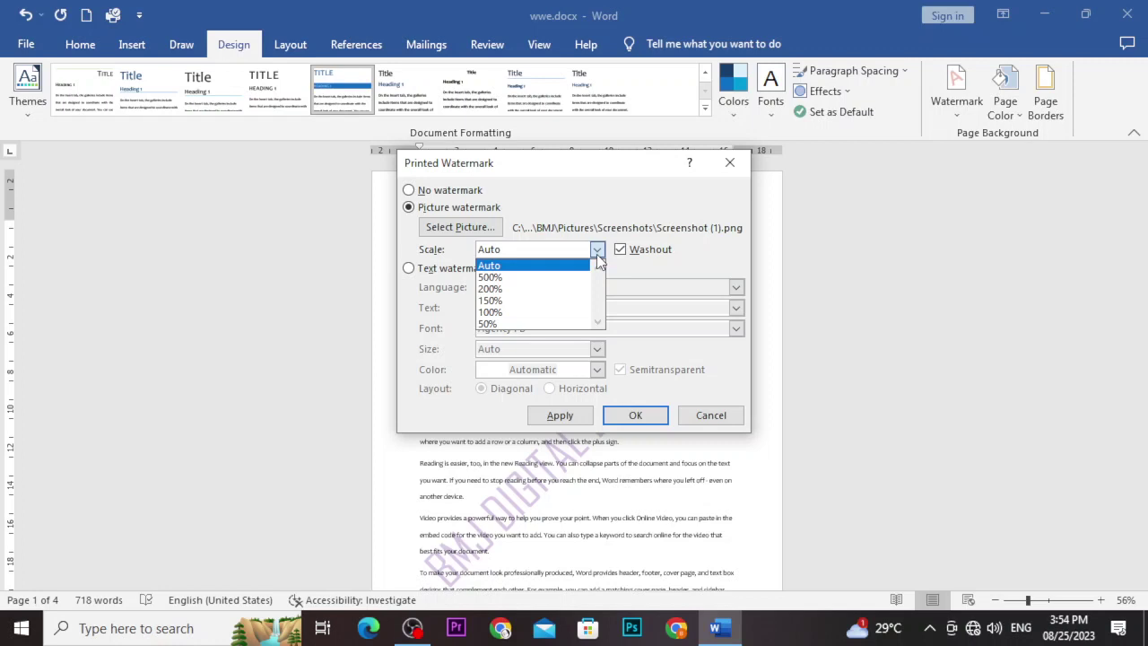
{"action": "left_click", "coordinate": [550, 266]}
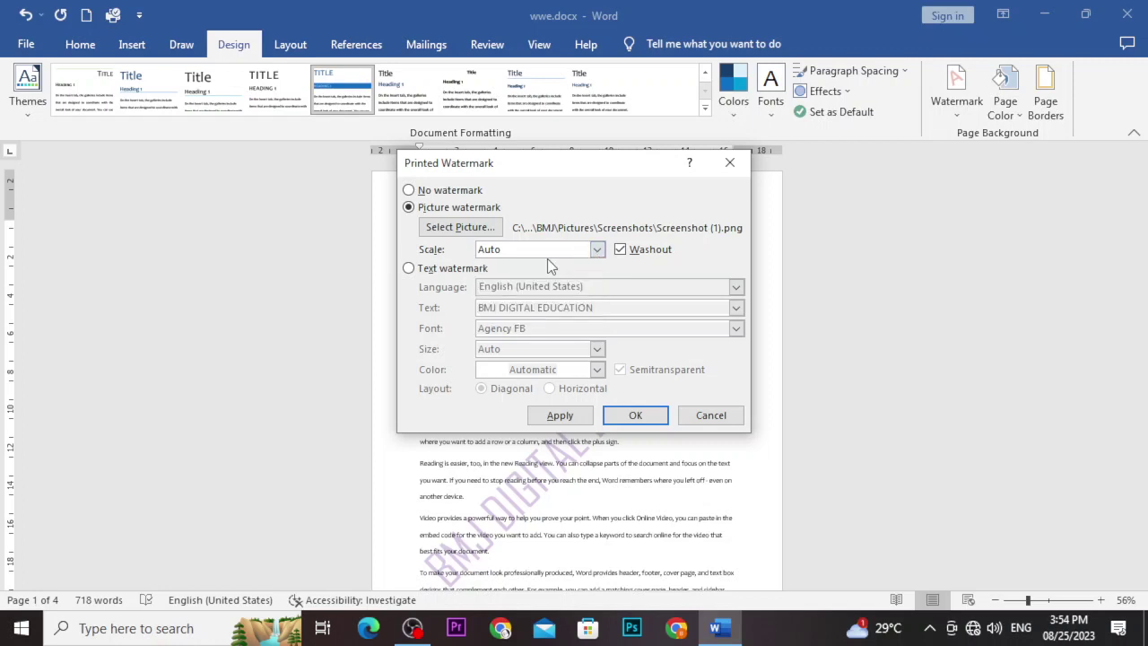
{"action": "left_click", "coordinate": [560, 415]}
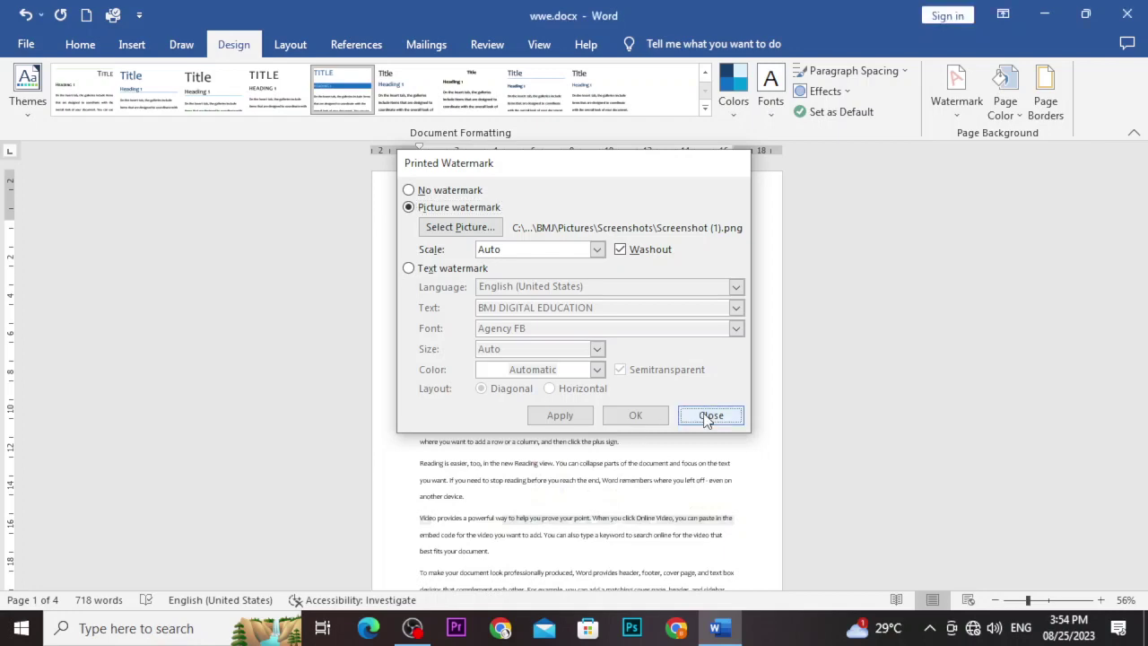
{"action": "left_click", "coordinate": [709, 415]}
- Examine the picture watermark behind the text across the pages, zooming in to 136%
{"action": "scroll", "coordinate": [703, 415], "scroll_direction": "down", "scroll_amount": 1}
{"action": "scroll", "coordinate": [703, 415], "scroll_direction": "down", "scroll_amount": 8}
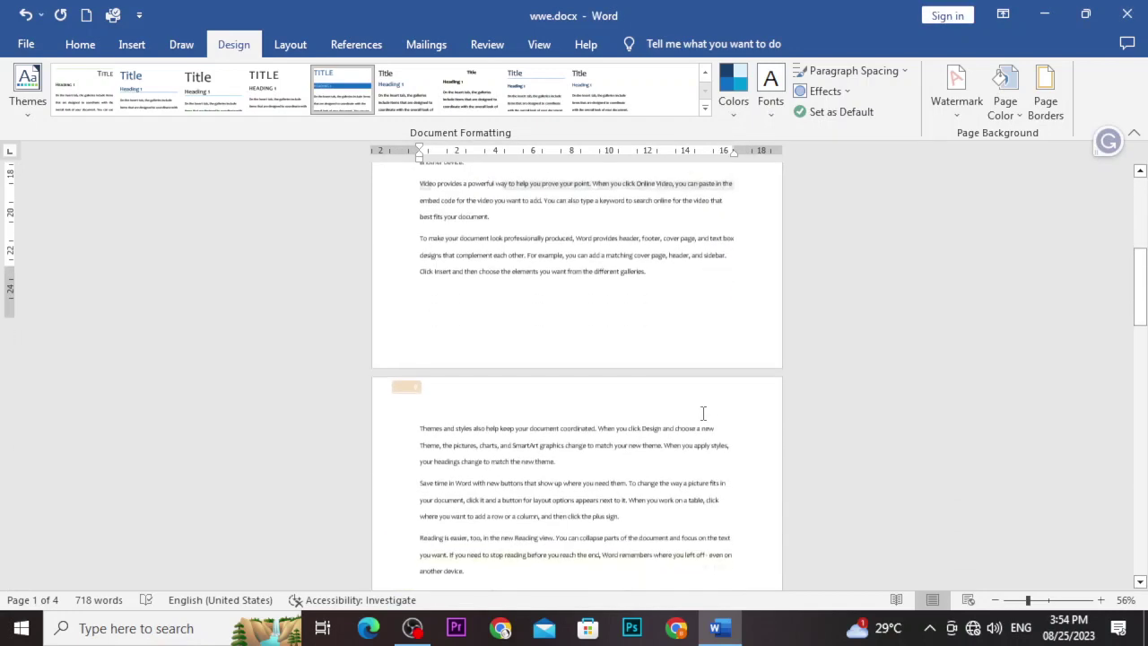
{"action": "scroll", "coordinate": [703, 414], "scroll_direction": "up", "scroll_amount": 4, "text": "ctrl"}
{"action": "scroll", "coordinate": [703, 414], "scroll_direction": "up", "scroll_amount": 4, "text": "ctrl"}
{"action": "scroll", "coordinate": [703, 414], "scroll_direction": "down", "scroll_amount": 2}
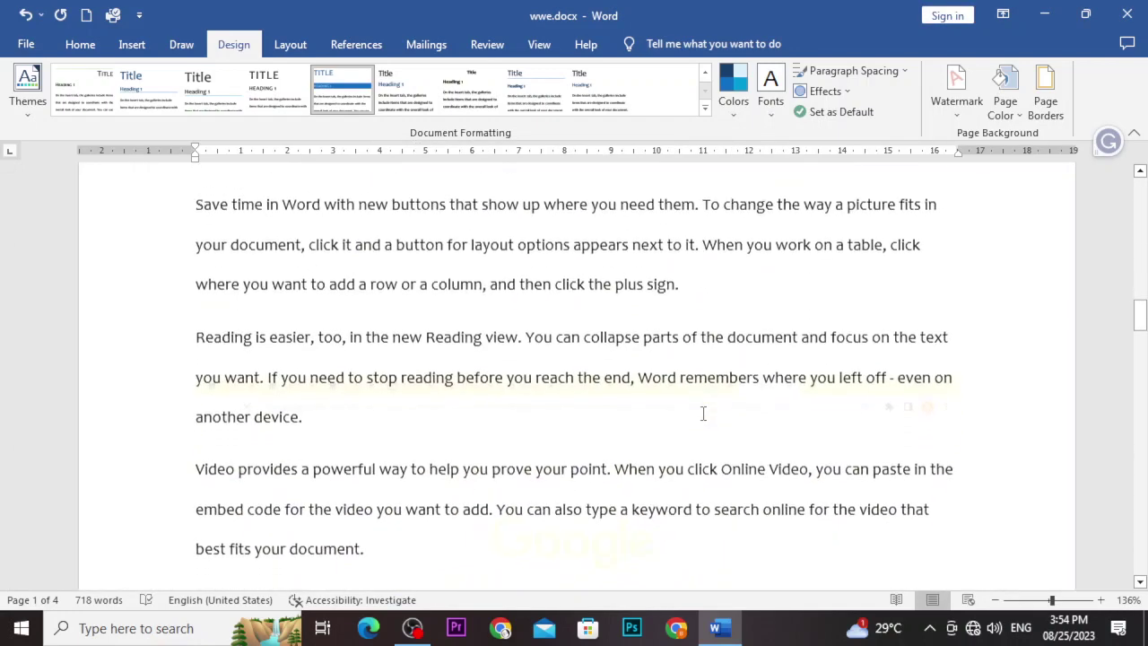
{"action": "scroll", "coordinate": [703, 414], "scroll_direction": "up", "scroll_amount": 2}
{"action": "scroll", "coordinate": [703, 415], "scroll_direction": "down", "scroll_amount": 2}
{"action": "scroll", "coordinate": [705, 411], "scroll_direction": "up", "scroll_amount": 5}
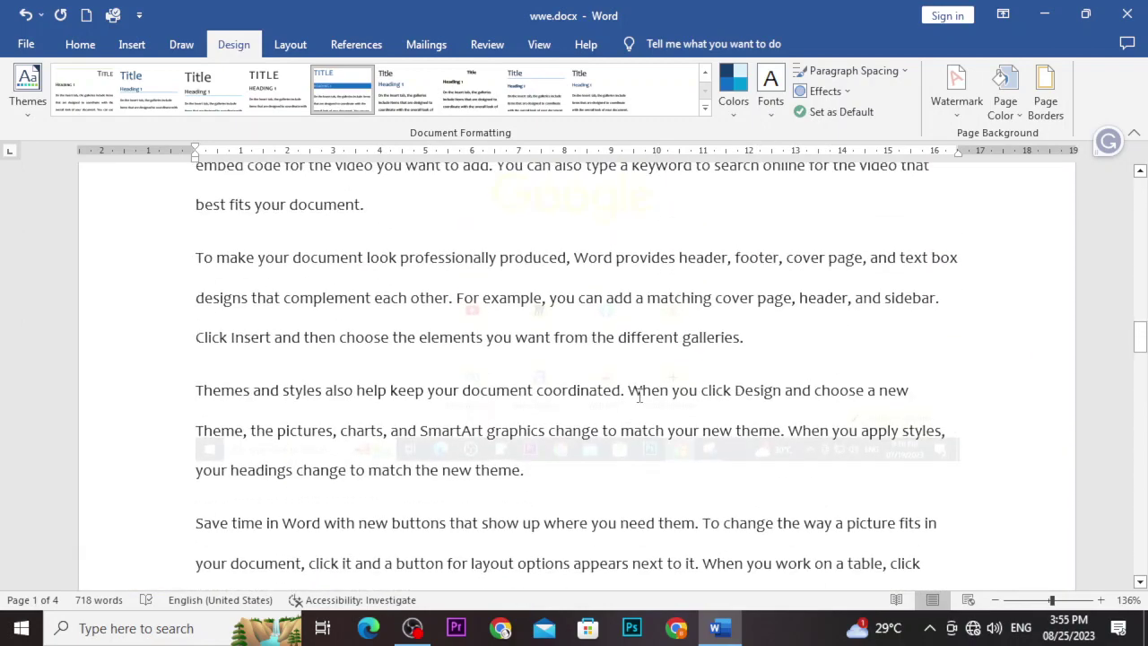
{"action": "left_click", "coordinate": [621, 440]}
{"action": "scroll", "coordinate": [682, 456], "scroll_direction": "up", "scroll_amount": 2}
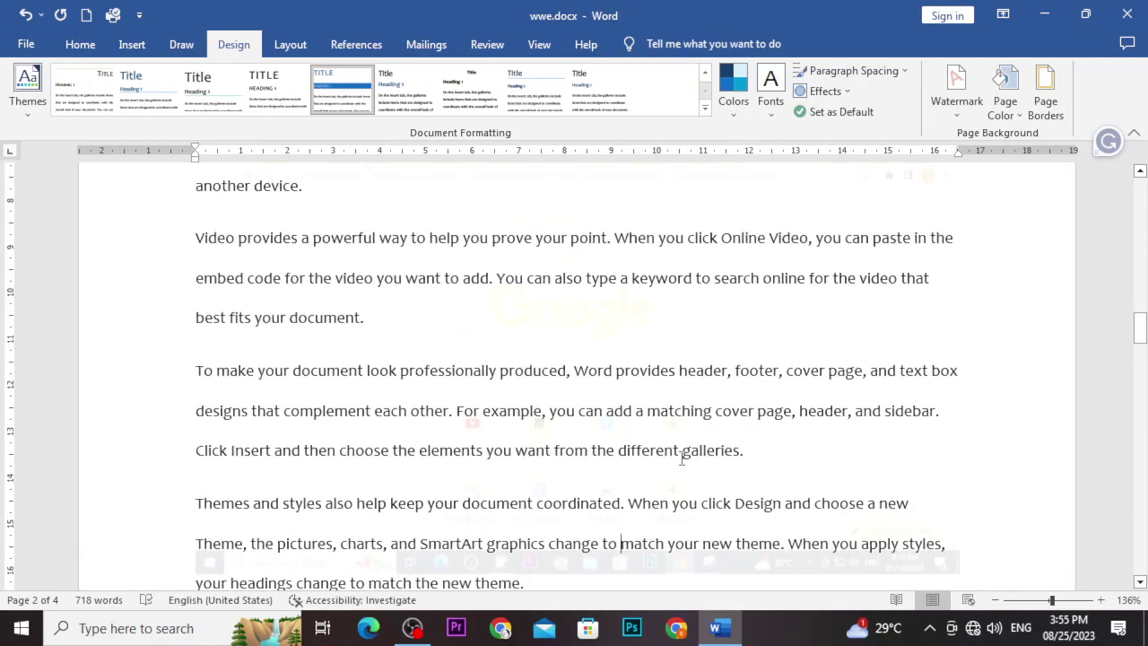
{"action": "left_click", "coordinate": [624, 456]}
{"action": "scroll", "coordinate": [639, 484], "scroll_direction": "down", "scroll_amount": 2}
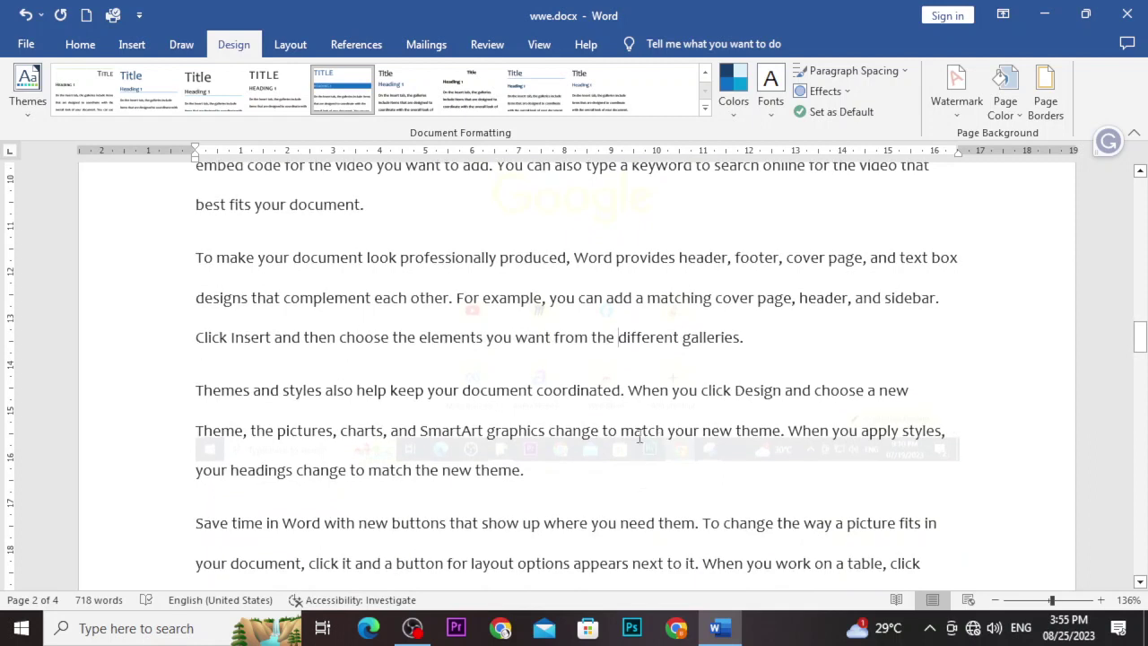
{"action": "scroll", "coordinate": [638, 437], "scroll_direction": "up", "scroll_amount": 2}
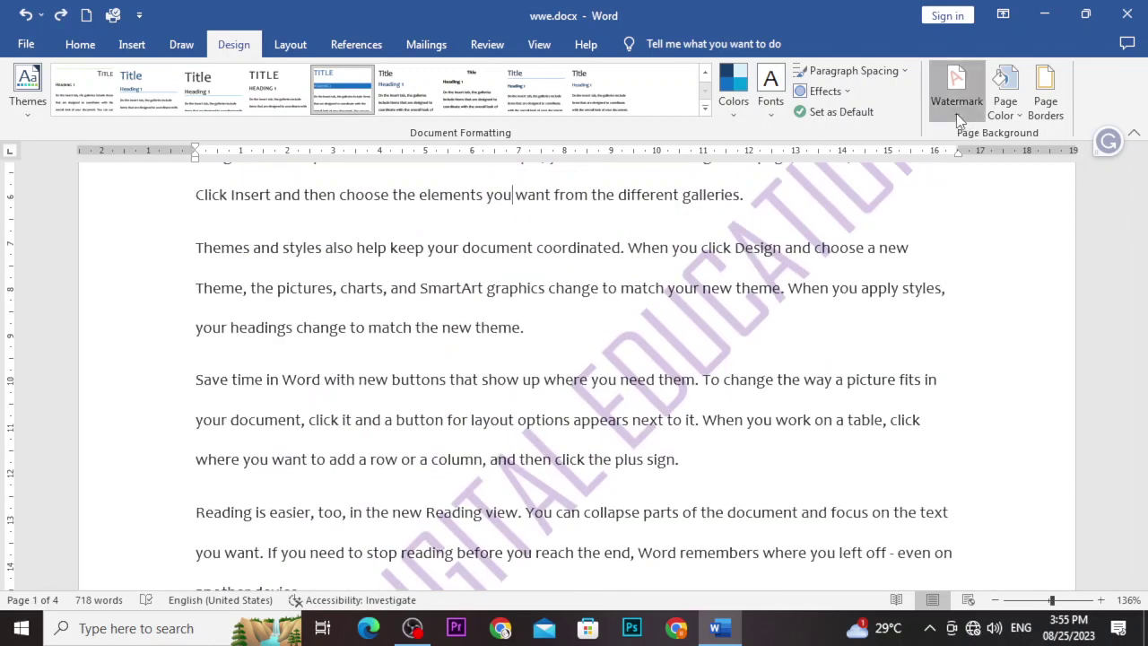
- Remove the watermark from the document and check the pages at 56% zoom
{"action": "left_click", "coordinate": [958, 101]}
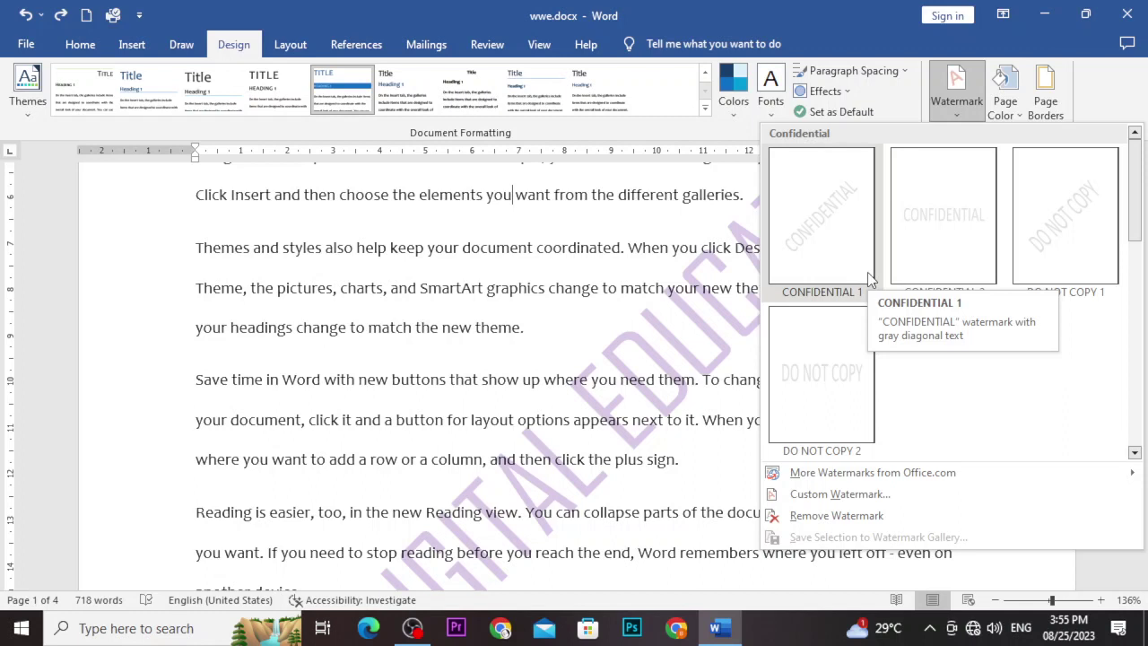
{"action": "left_click", "coordinate": [829, 519]}
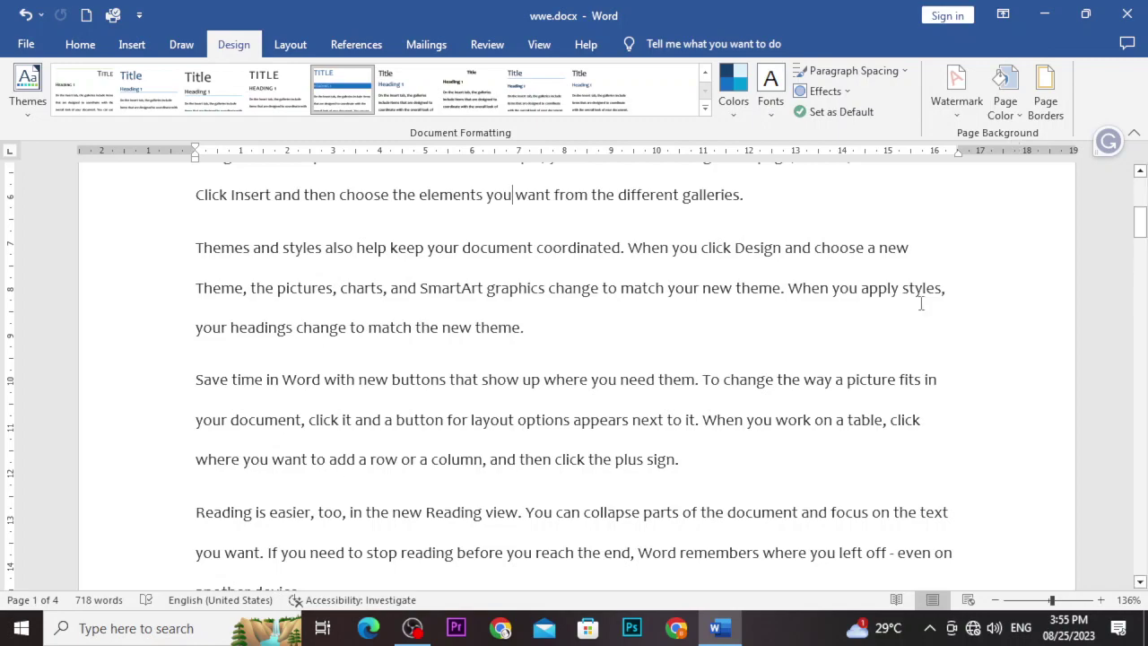
{"action": "scroll", "coordinate": [921, 303], "scroll_direction": "down", "scroll_amount": 8, "text": "ctrl"}
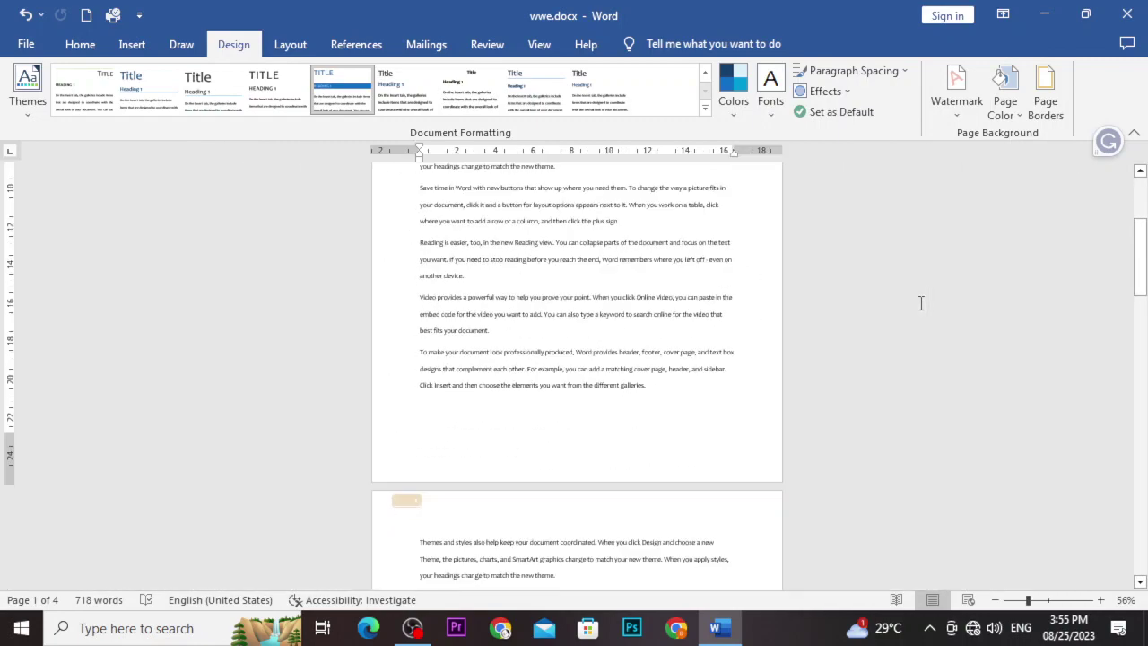
{"action": "scroll", "coordinate": [921, 303], "scroll_direction": "up", "scroll_amount": 9}
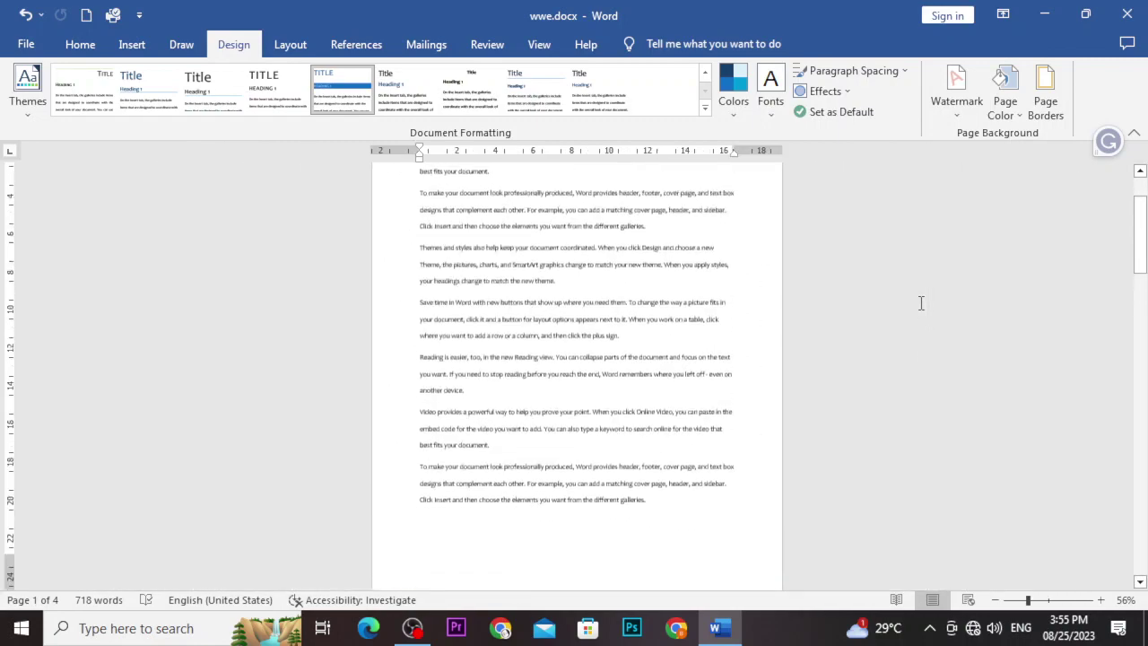
- Set the page color to a light turquoise theme color, and change it to the standard light green
{"action": "left_click", "coordinate": [1006, 94]}
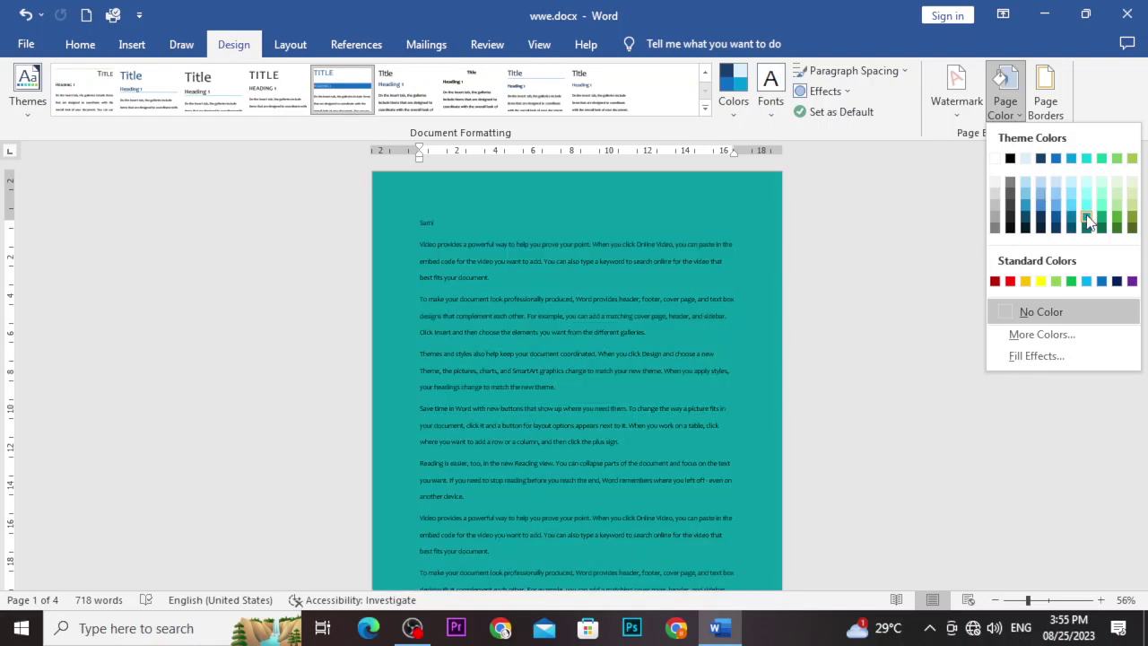
{"action": "left_click", "coordinate": [1087, 213]}
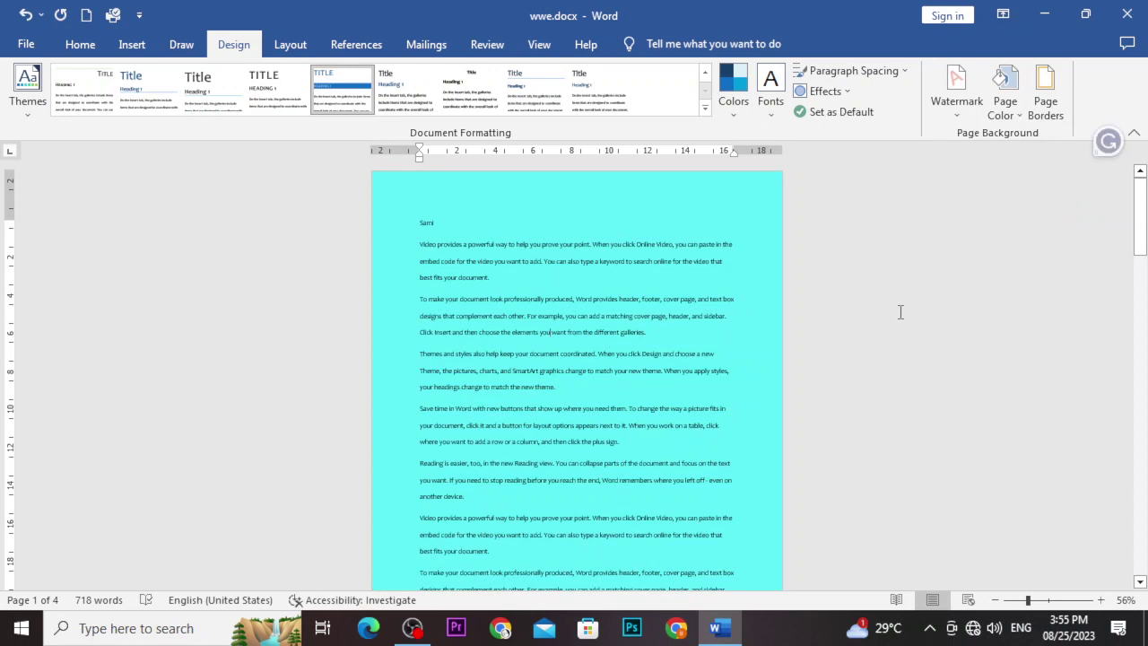
{"action": "scroll", "coordinate": [836, 341], "scroll_direction": "down", "scroll_amount": 5}
{"action": "scroll", "coordinate": [835, 341], "scroll_direction": "down", "scroll_amount": 15}
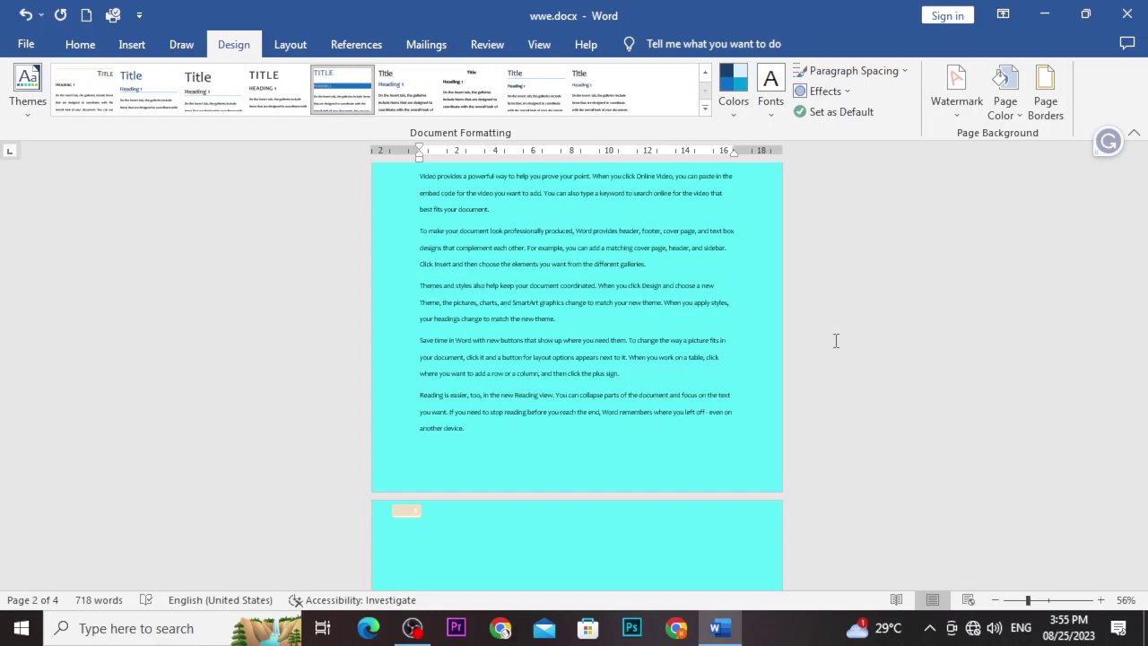
{"action": "left_click", "coordinate": [1005, 106]}
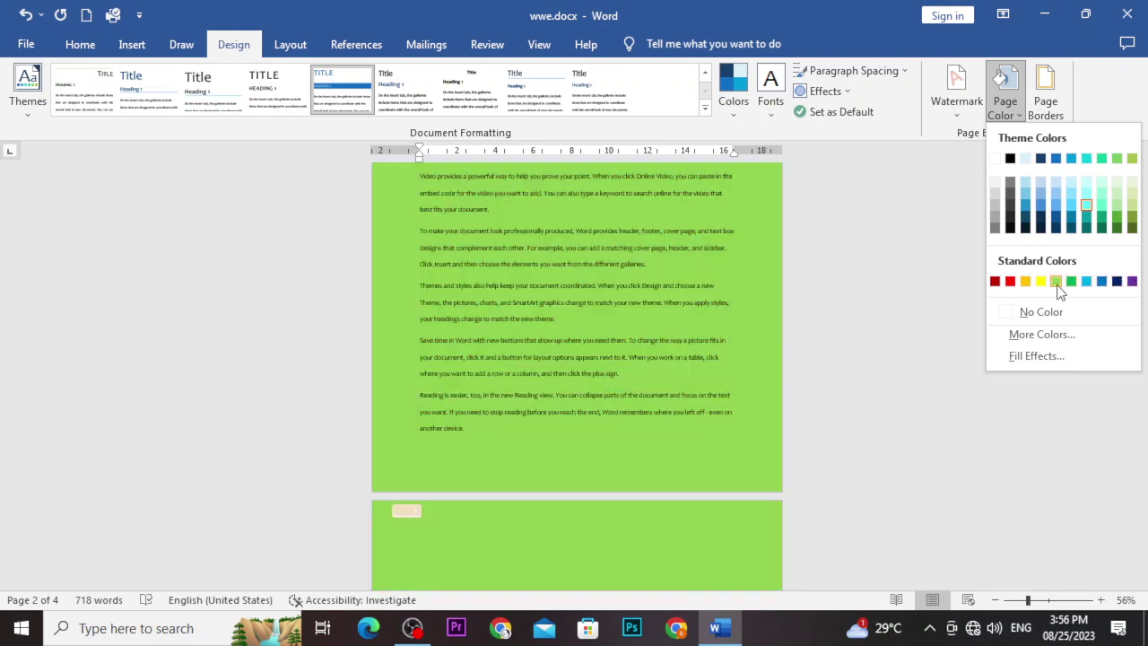
{"action": "left_click", "coordinate": [1057, 283]}
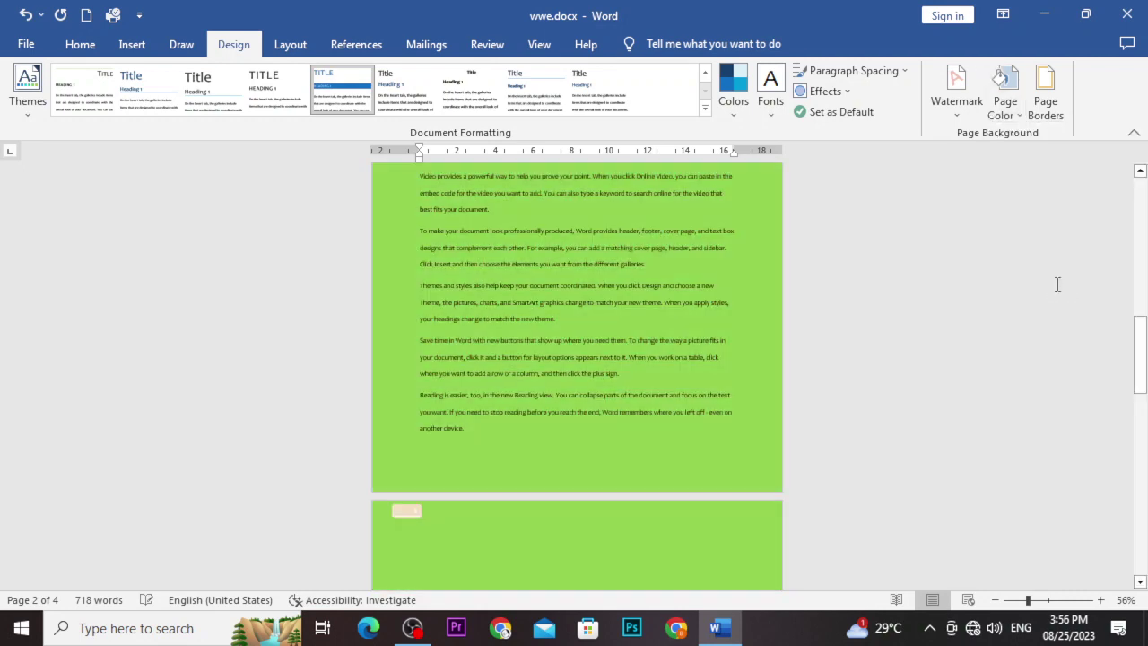
- Change the page color to the custom light blue #39CAE7
{"action": "left_click", "coordinate": [1005, 106]}
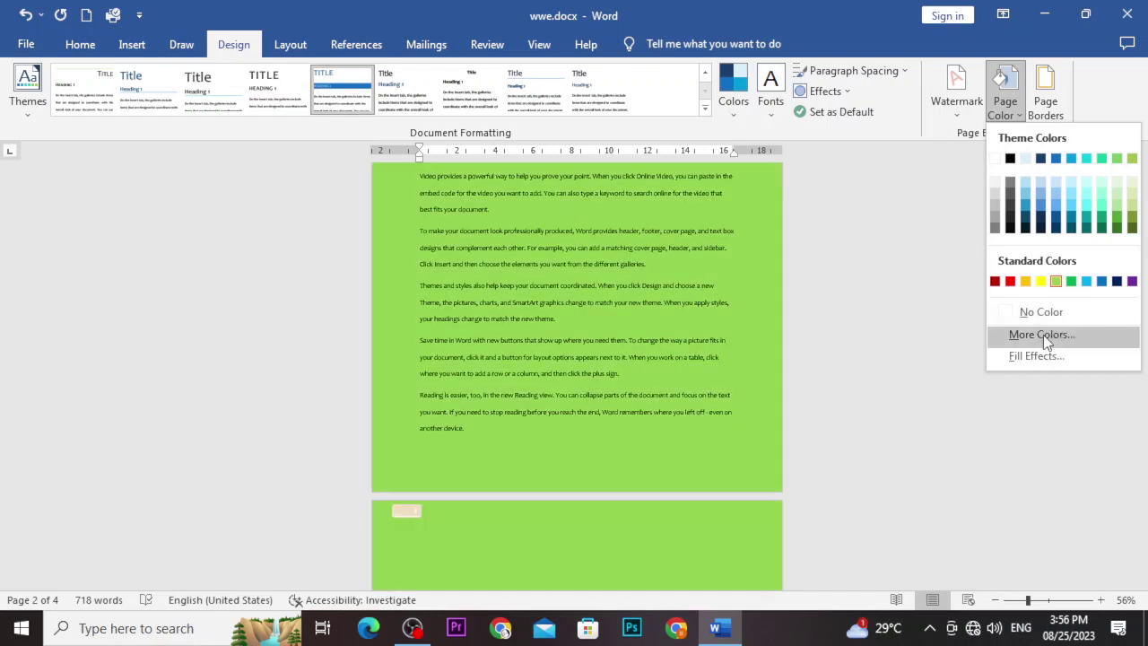
{"action": "left_click", "coordinate": [1042, 335]}
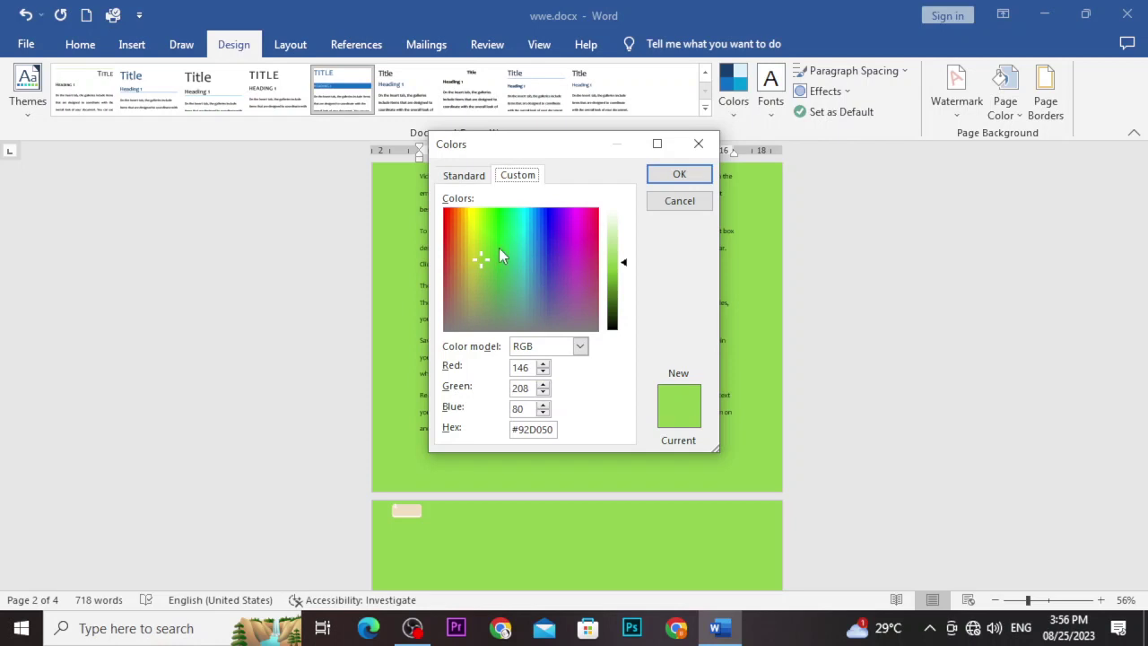
{"action": "left_click_drag", "start_coordinate": [476, 258], "coordinate": [525, 234]}
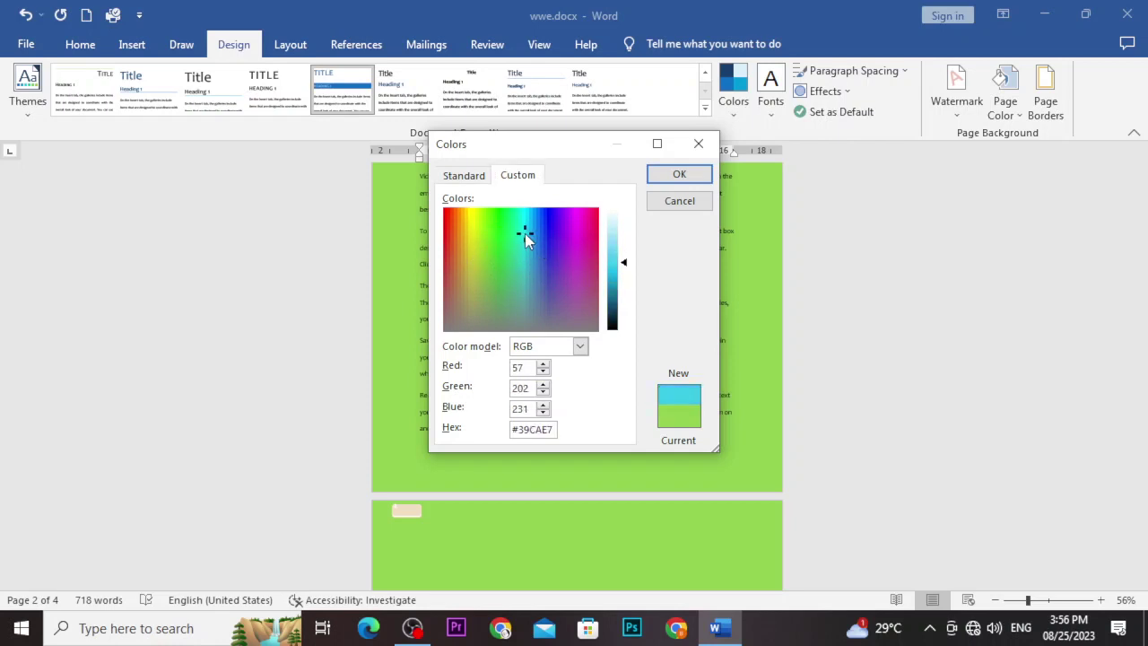
{"action": "left_click", "coordinate": [677, 174]}
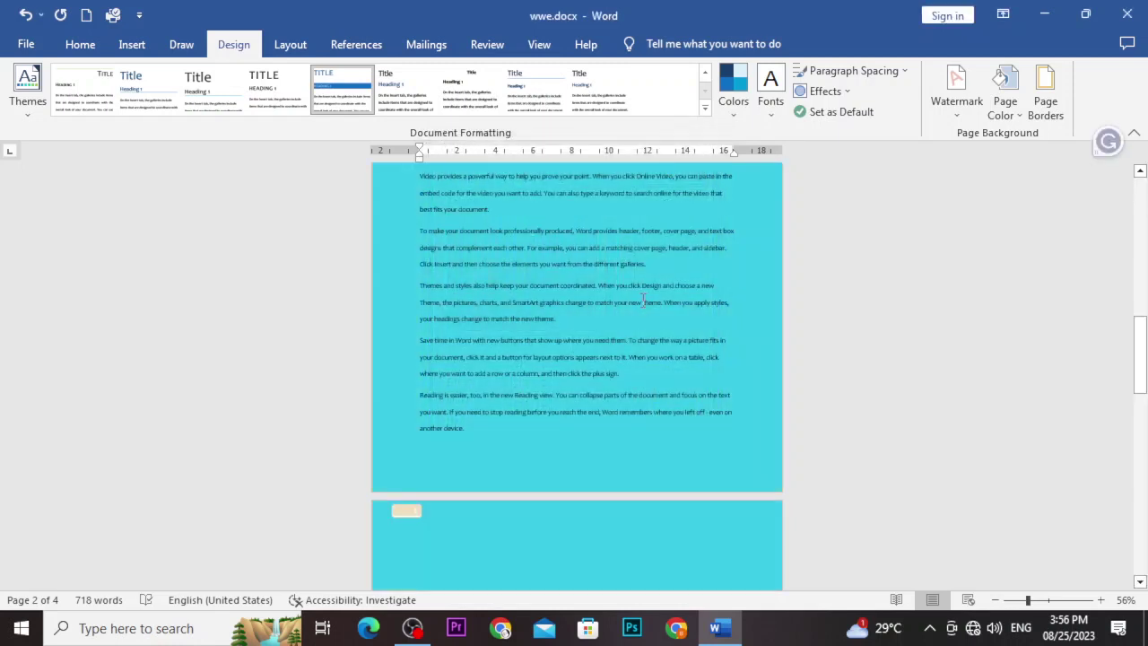
- Fill the page background with a one-color horizontal gradient running from dark at the top to light, and check it across the pages
{"action": "left_click", "coordinate": [1006, 98]}
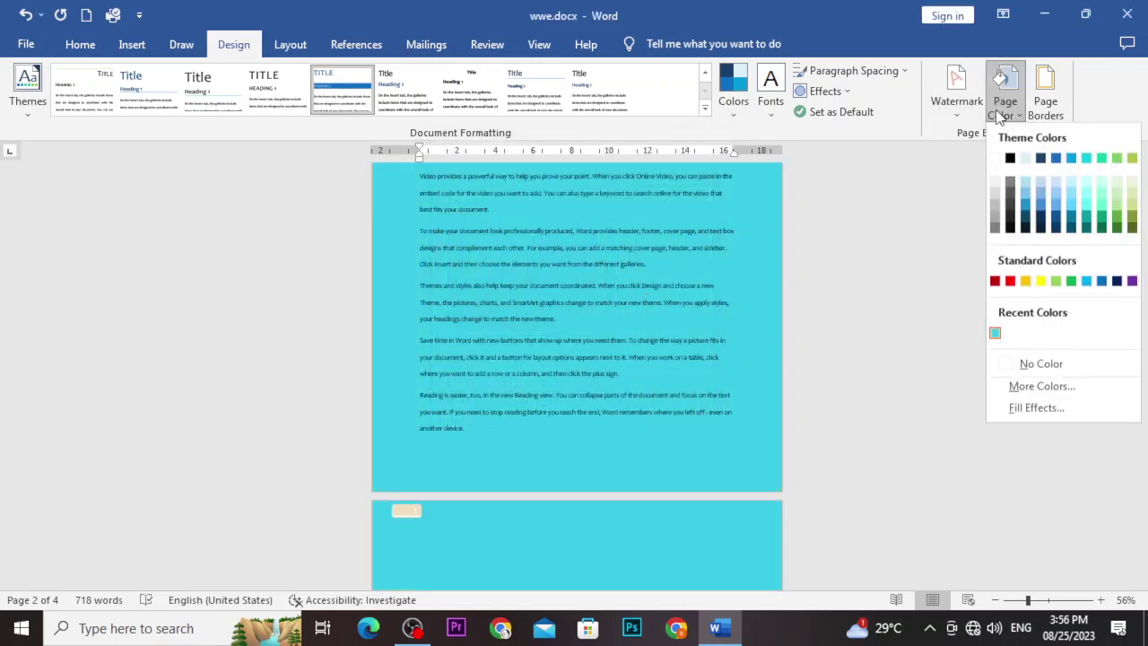
{"action": "left_click", "coordinate": [1023, 408]}
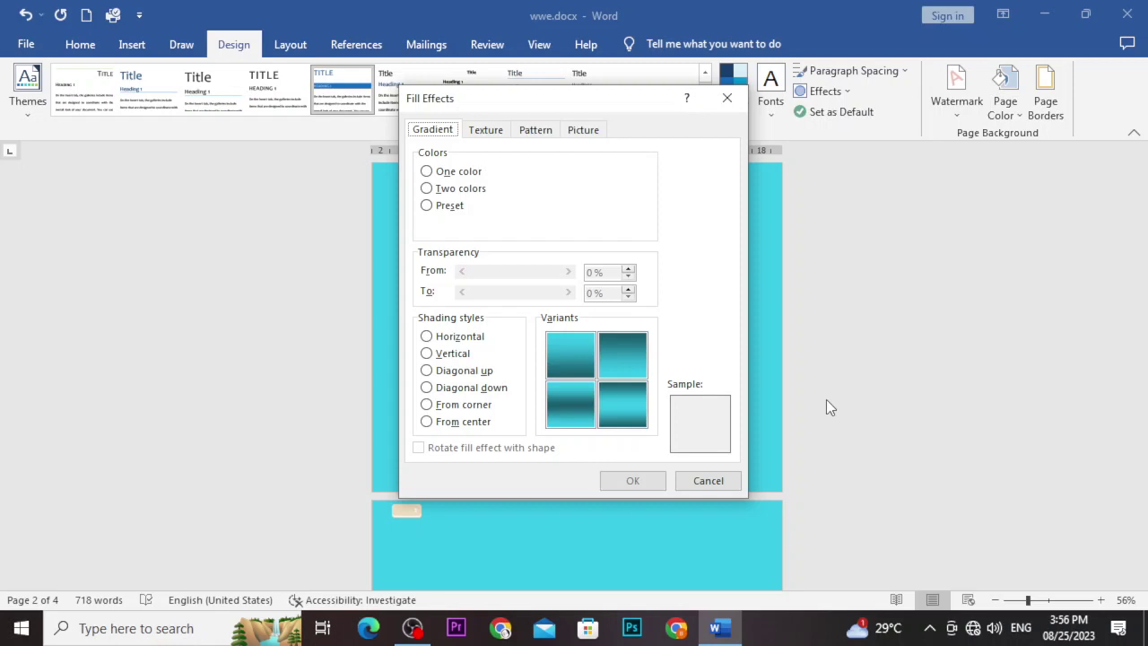
{"action": "left_click", "coordinate": [568, 417]}
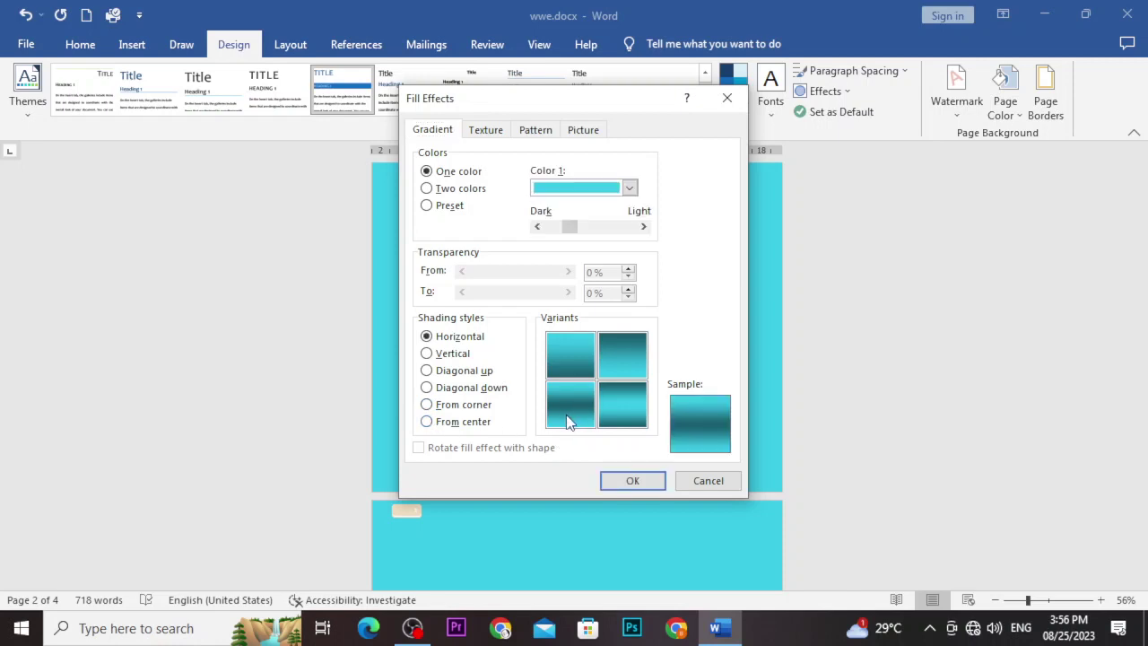
{"action": "left_click", "coordinate": [602, 374]}
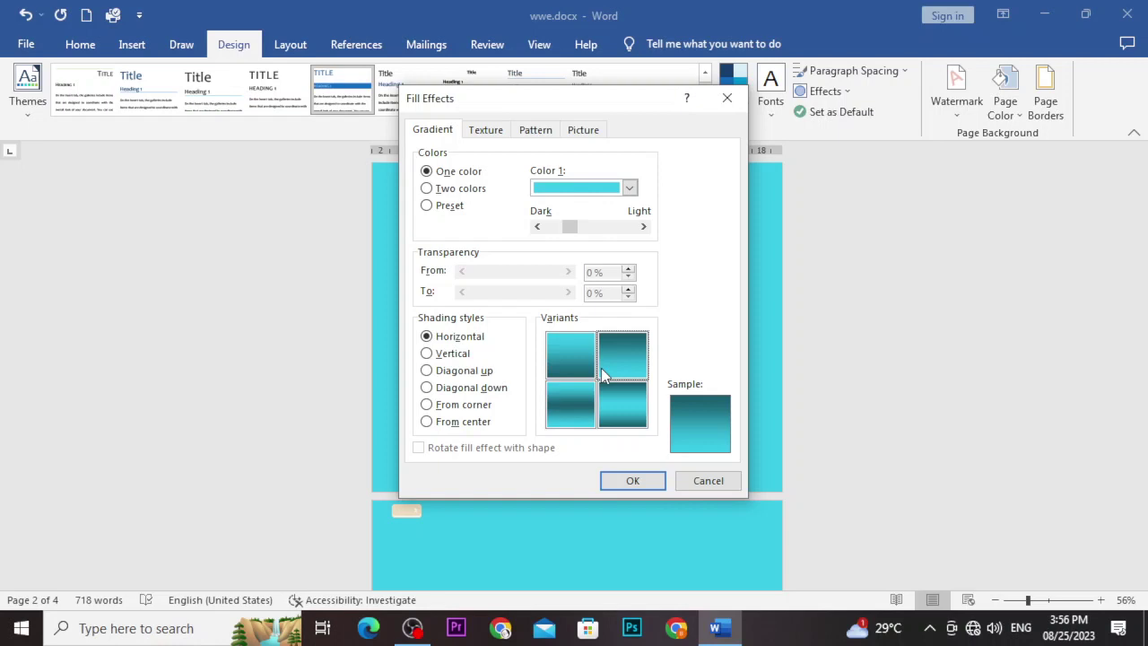
{"action": "left_click", "coordinate": [631, 483]}
{"action": "scroll", "coordinate": [651, 392], "scroll_direction": "down", "scroll_amount": 5}
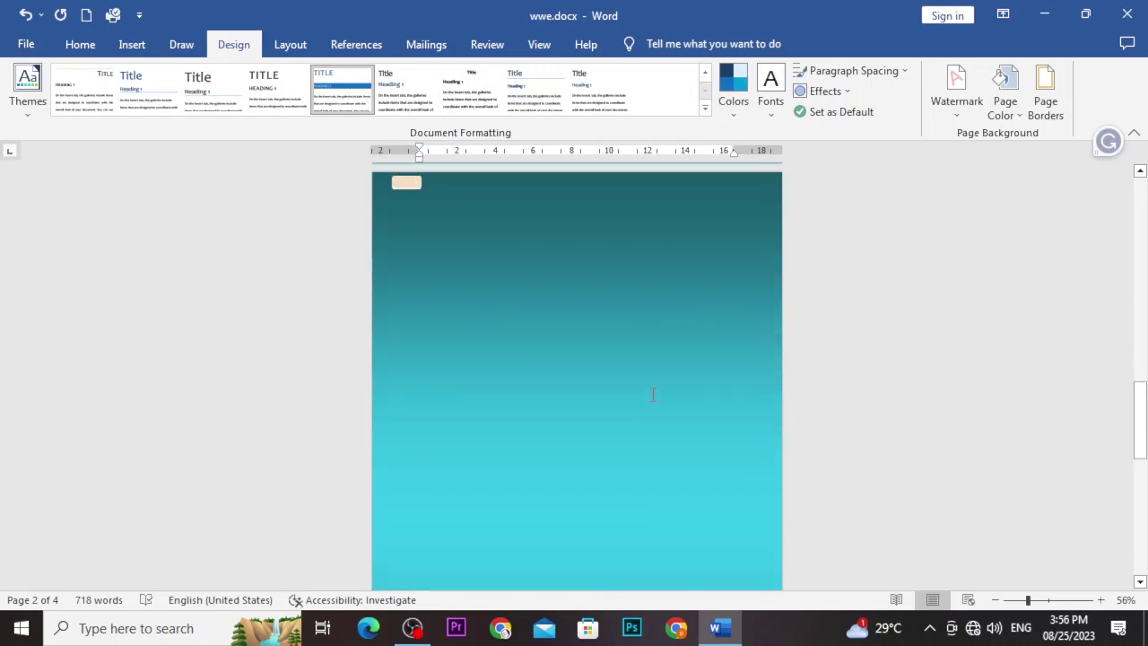
{"action": "scroll", "coordinate": [610, 251], "scroll_direction": "down", "scroll_amount": 5}
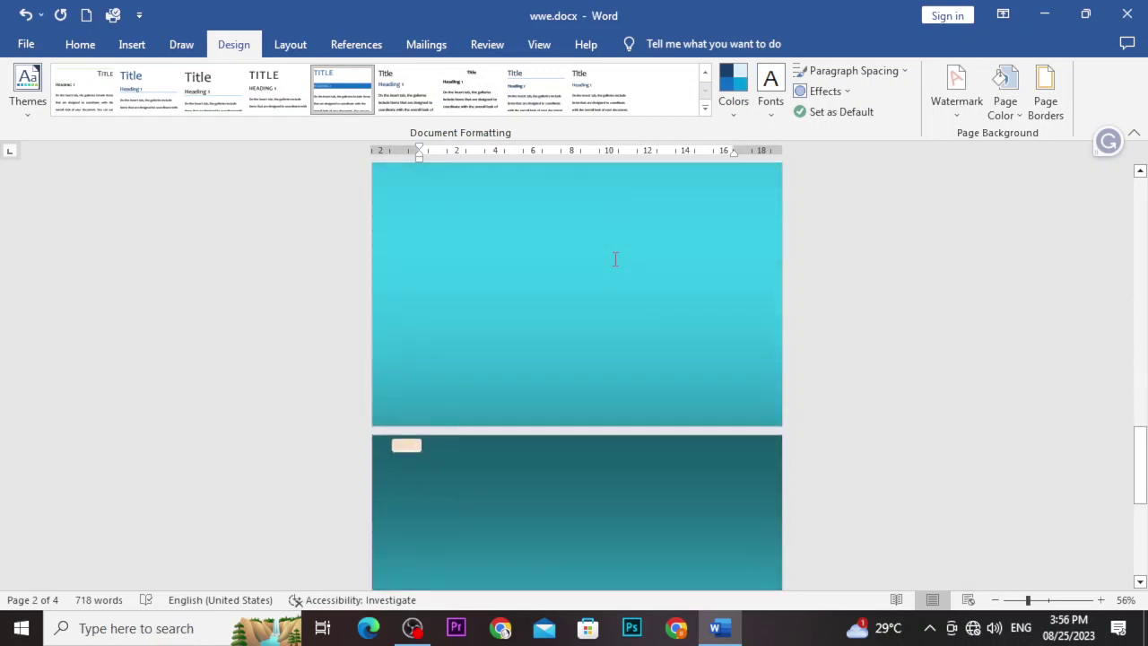
{"action": "scroll", "coordinate": [616, 261], "scroll_direction": "up", "scroll_amount": 15}
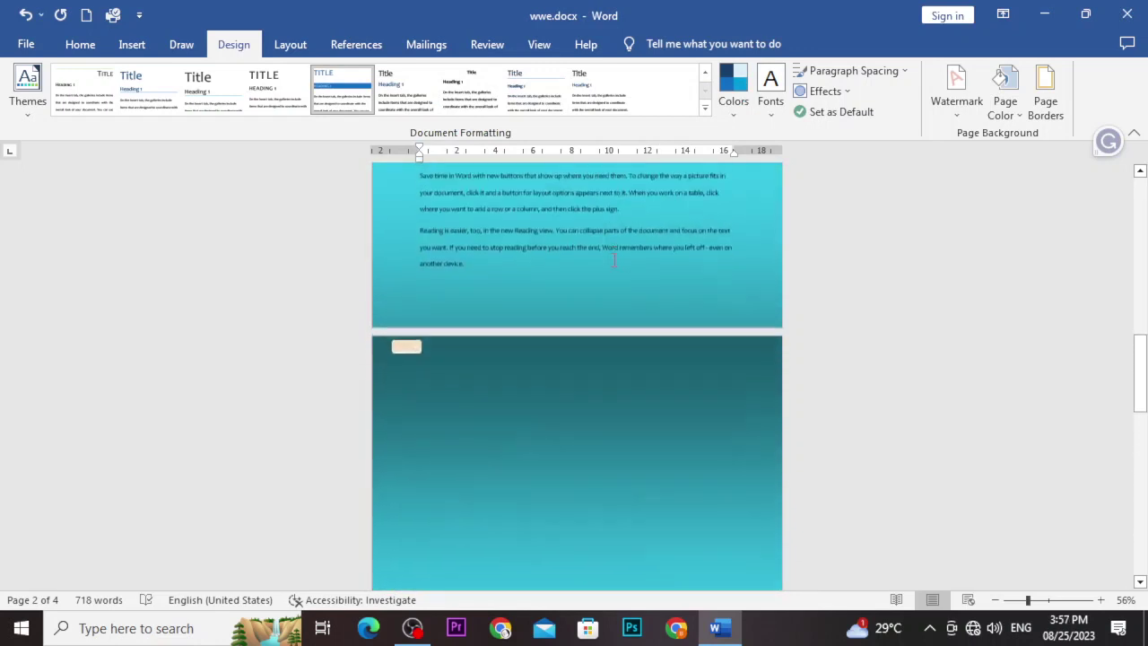
{"action": "scroll", "coordinate": [601, 341], "scroll_direction": "down", "scroll_amount": 5}
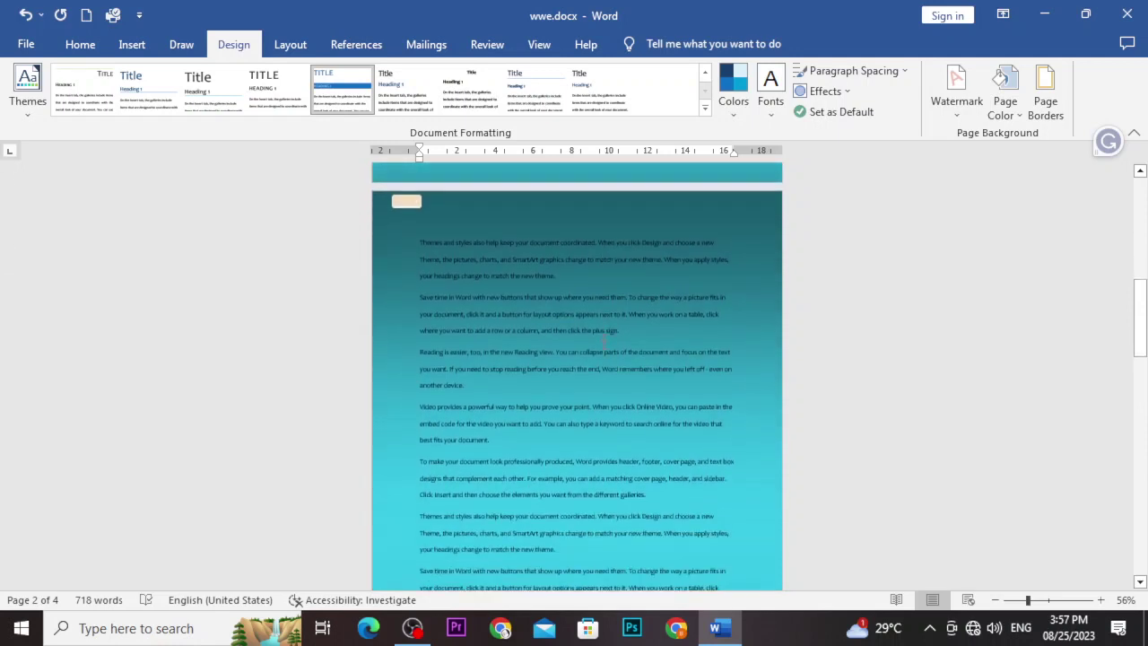
- Open the Borders and Shading settings and choose a Box border for the current paragraph
{"action": "scroll", "coordinate": [604, 337], "scroll_direction": "down", "scroll_amount": 1}
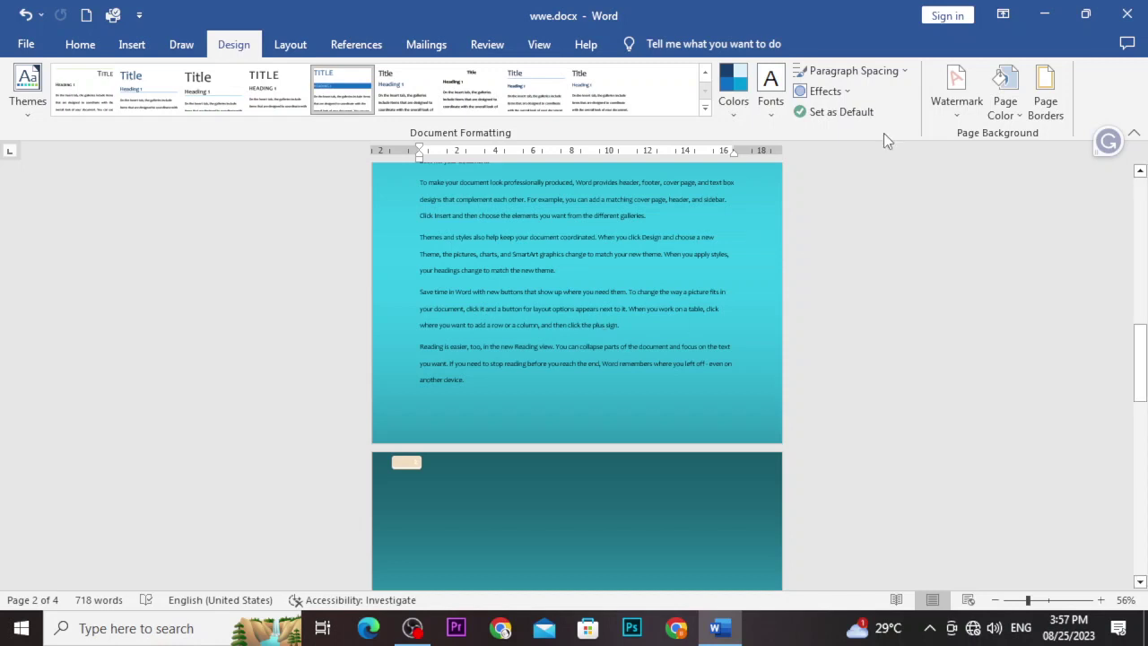
{"action": "left_click", "coordinate": [1056, 90]}
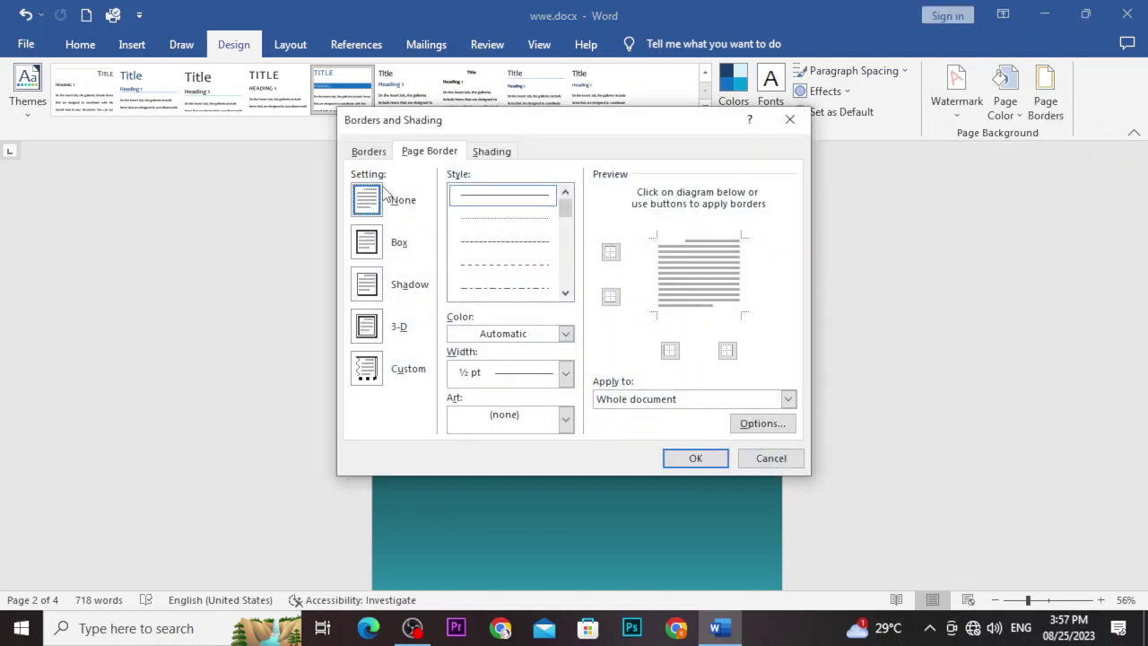
{"action": "left_click", "coordinate": [368, 153]}
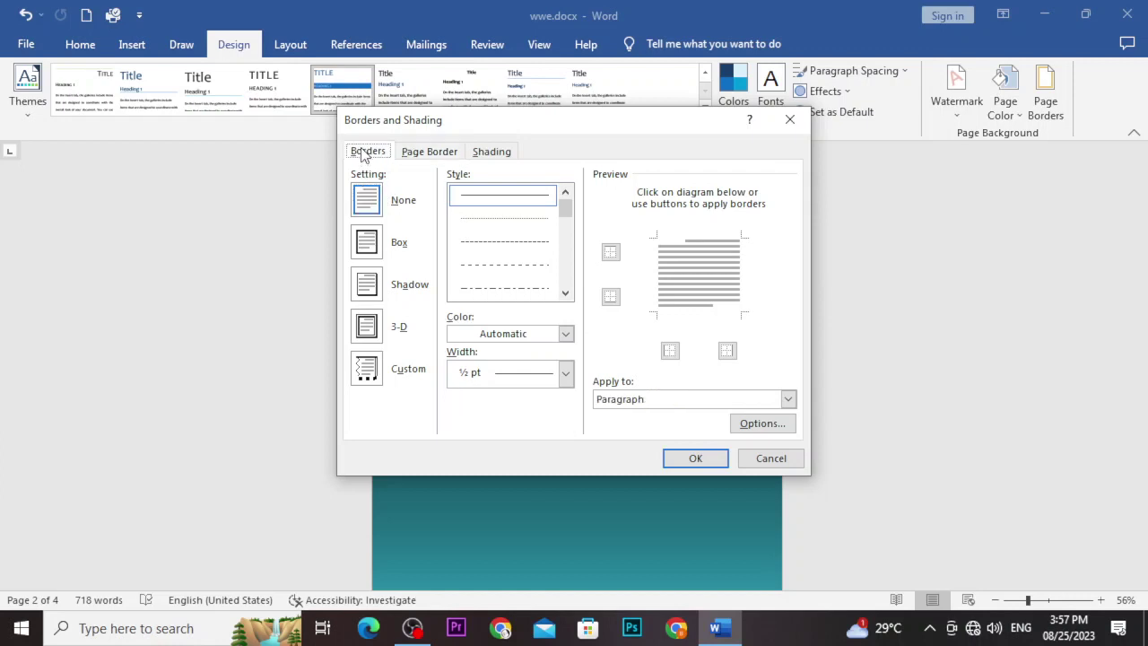
{"action": "left_click", "coordinate": [376, 250]}
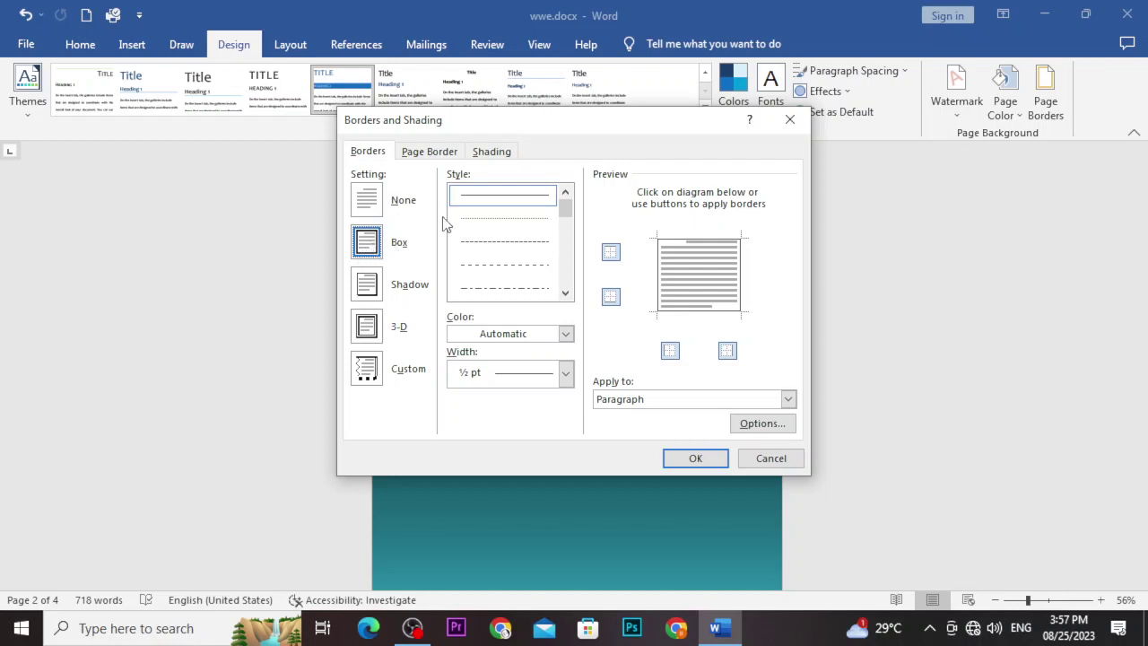
- Give the page border a thin-thick-thin line style in standard yellow with a width of 6 pt
{"action": "left_click", "coordinate": [429, 151]}
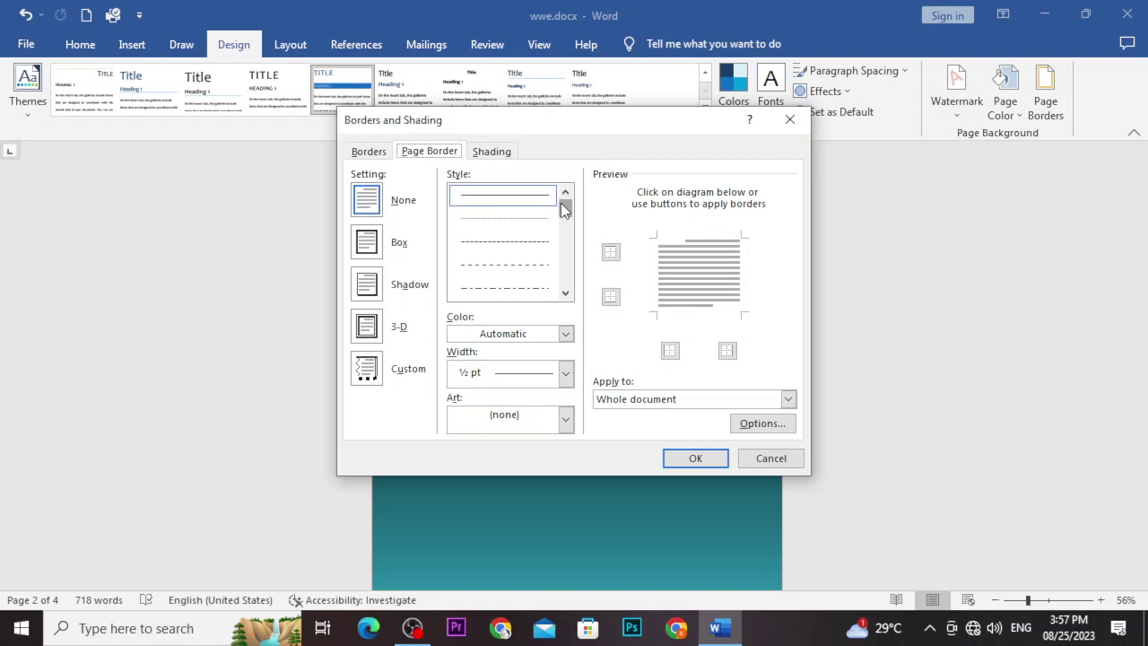
{"action": "scroll", "coordinate": [564, 212], "scroll_direction": "down", "scroll_amount": 3}
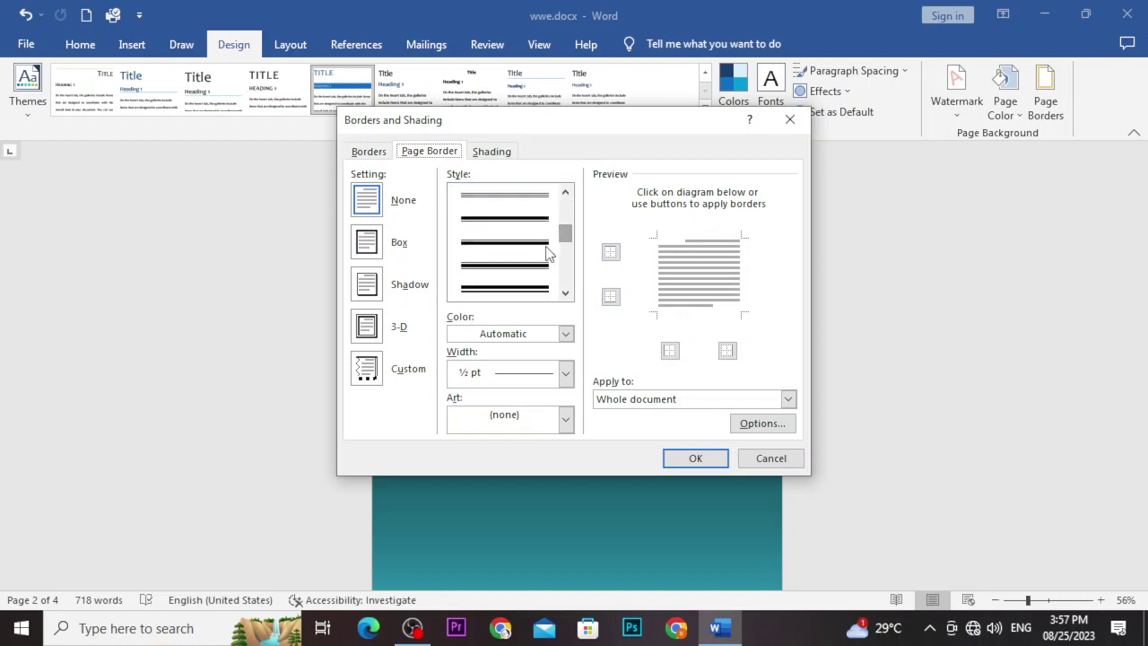
{"action": "scroll", "coordinate": [549, 254], "scroll_direction": "up", "scroll_amount": 1}
{"action": "left_click", "coordinate": [538, 282]}
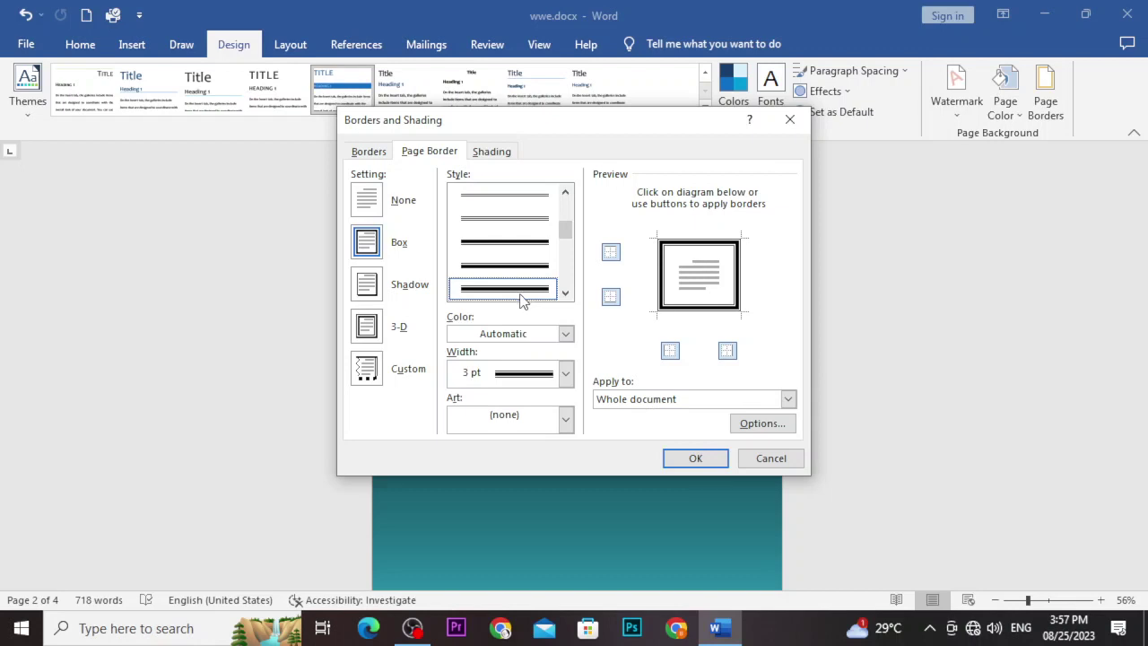
{"action": "left_click", "coordinate": [564, 335]}
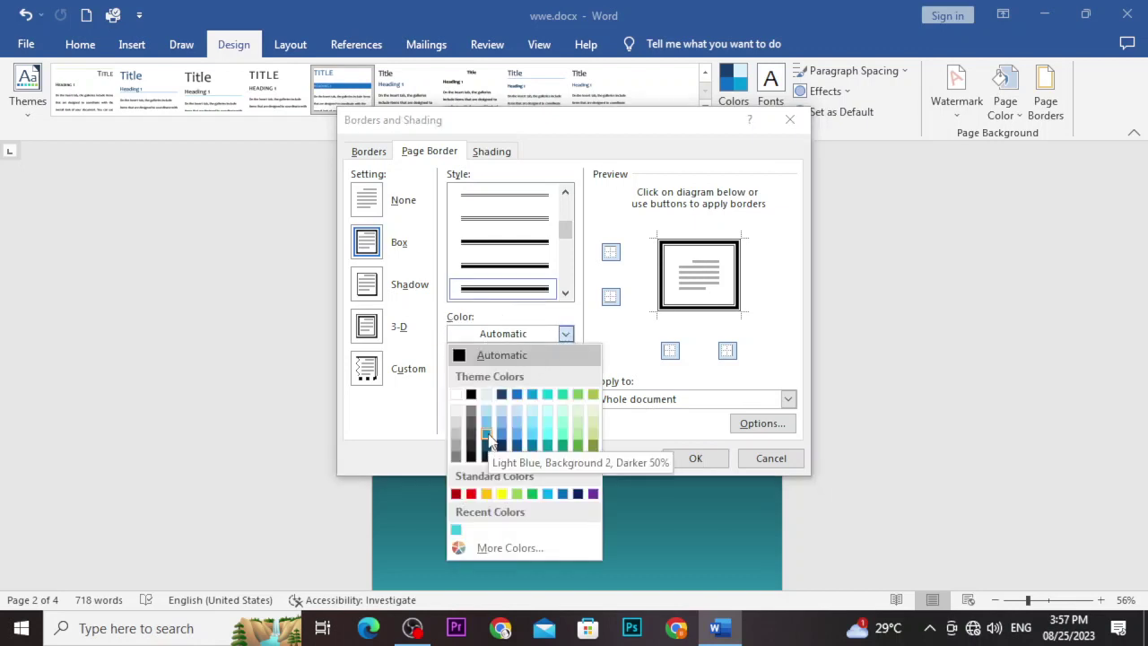
{"action": "left_click", "coordinate": [500, 494]}
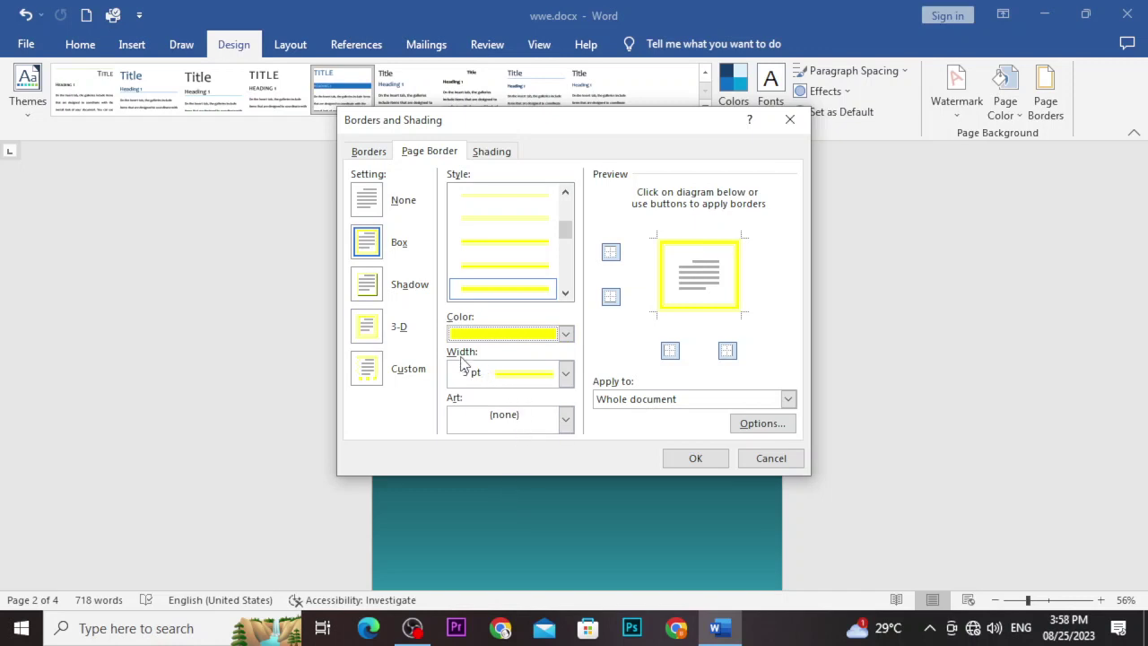
{"action": "left_click", "coordinate": [565, 373]}
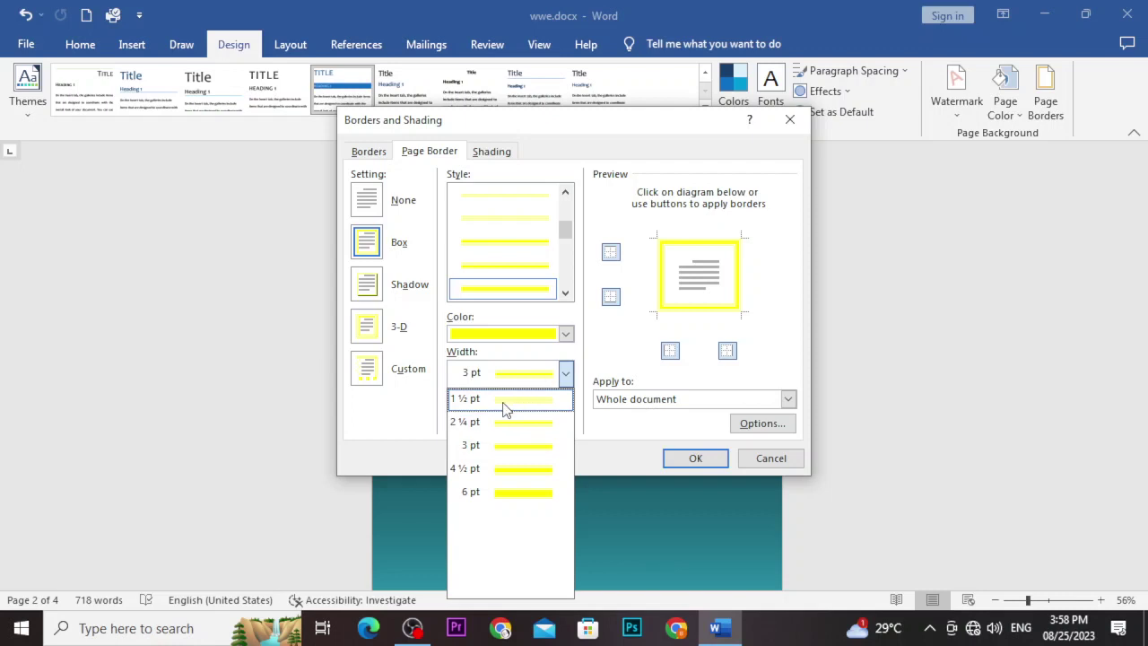
{"action": "left_click", "coordinate": [499, 500]}
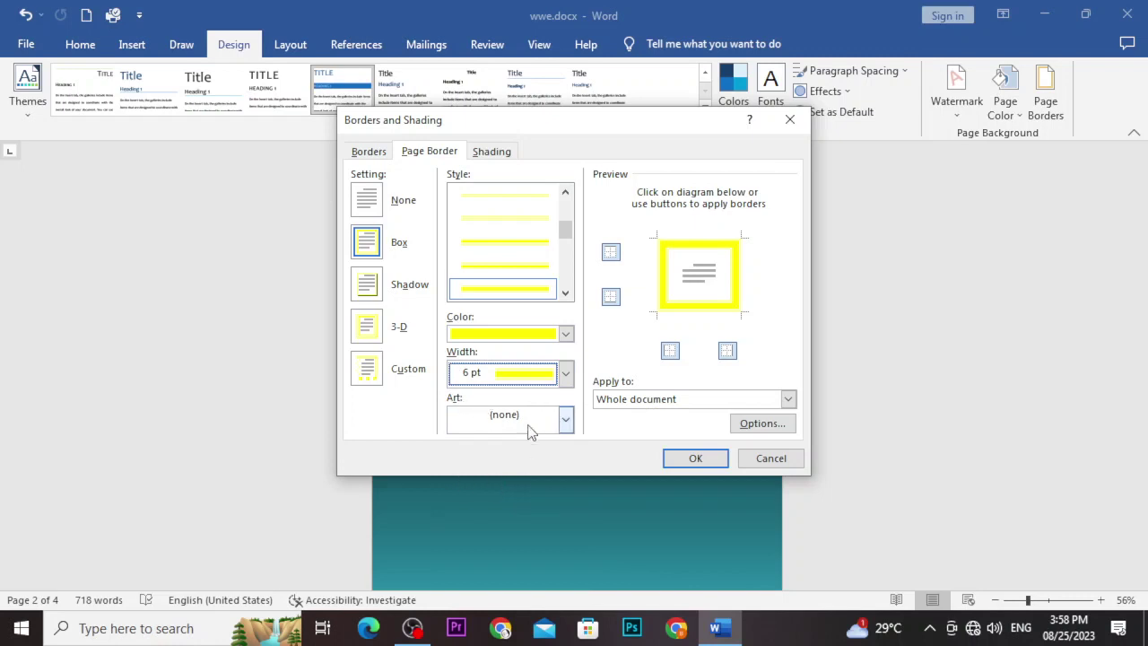
- Browse the art patterns available for the page border, keeping the art set to (none)
{"action": "left_click", "coordinate": [570, 428]}
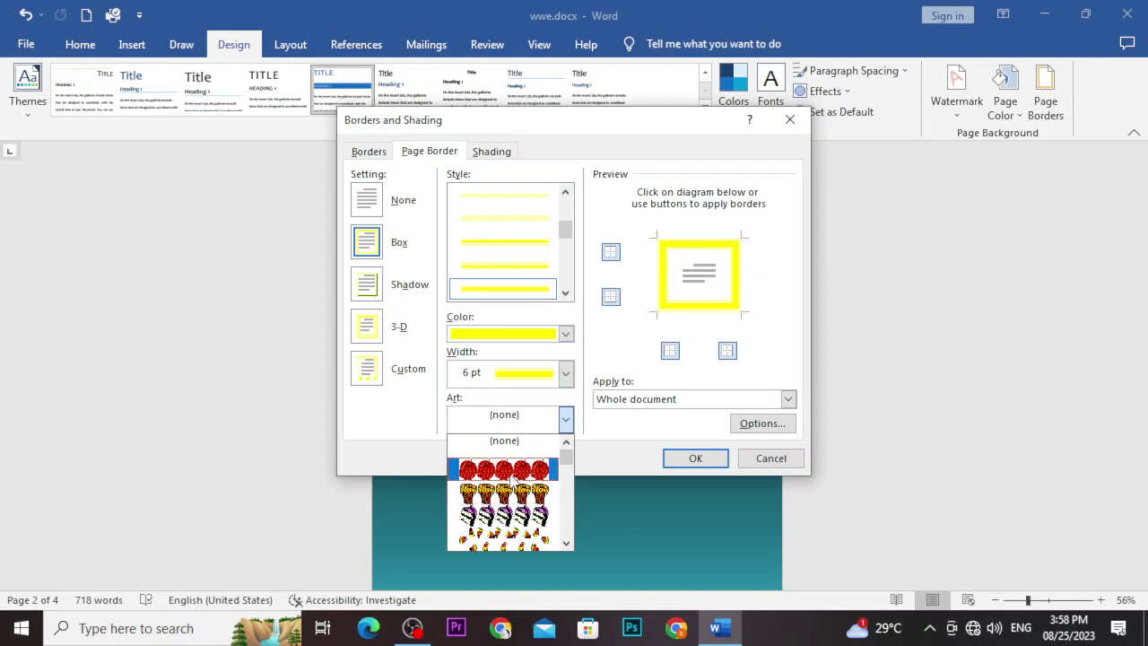
{"action": "scroll", "coordinate": [567, 463], "scroll_direction": "down", "scroll_amount": 5}
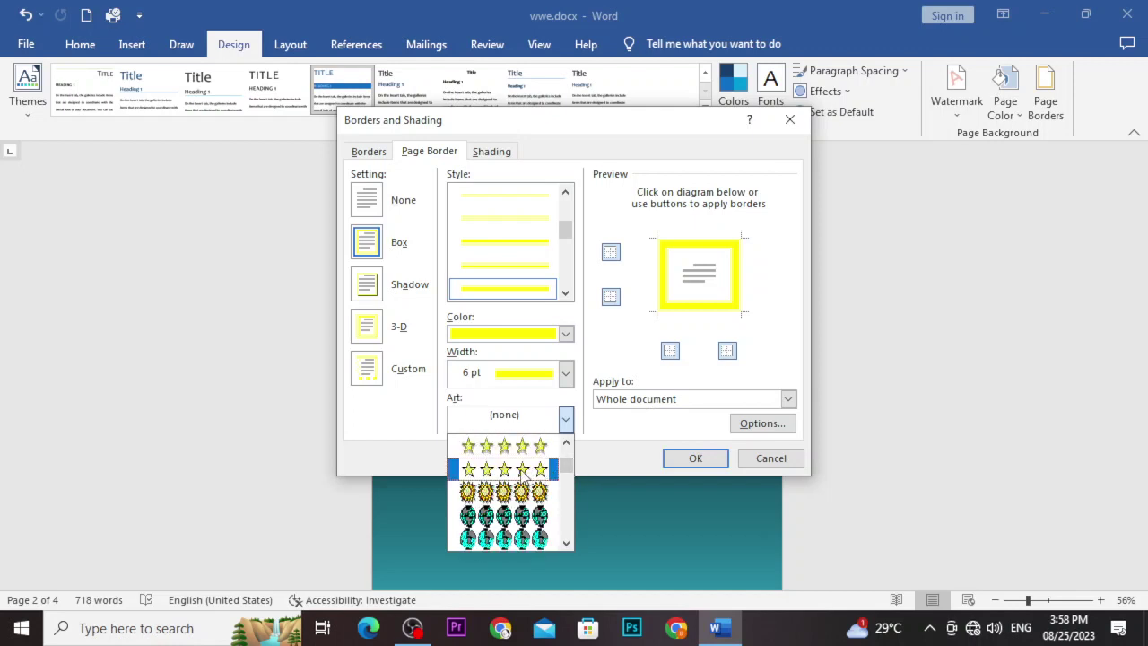
{"action": "scroll", "coordinate": [523, 473], "scroll_direction": "down", "scroll_amount": 10}
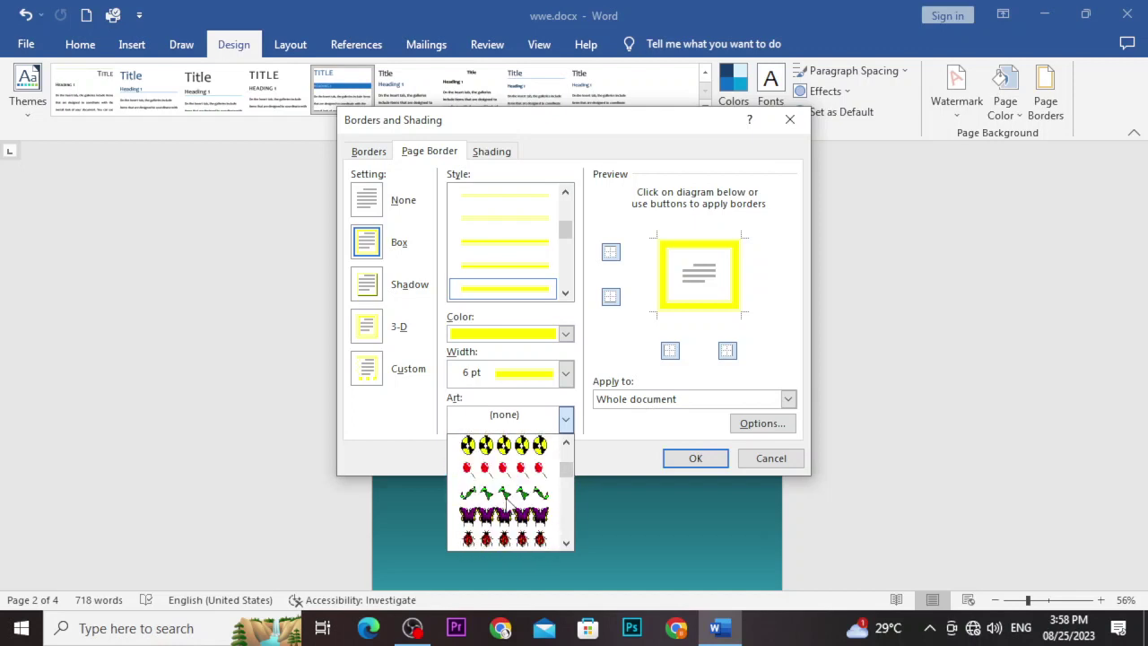
{"action": "scroll", "coordinate": [508, 504], "scroll_direction": "down", "scroll_amount": 6}
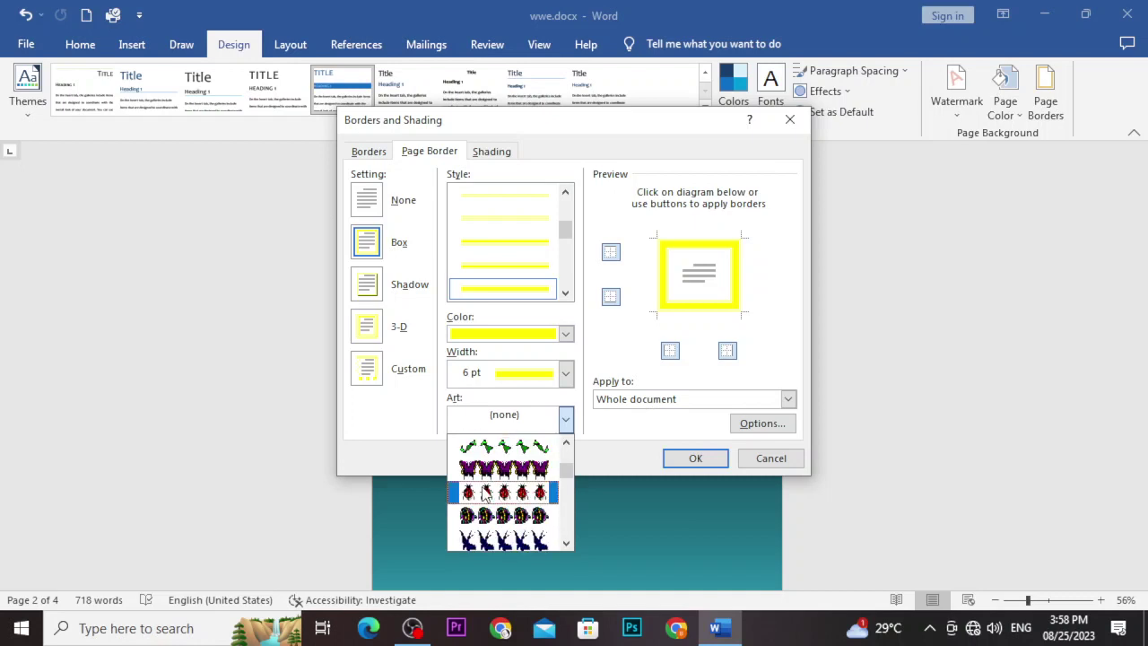
{"action": "left_click", "coordinate": [567, 427]}
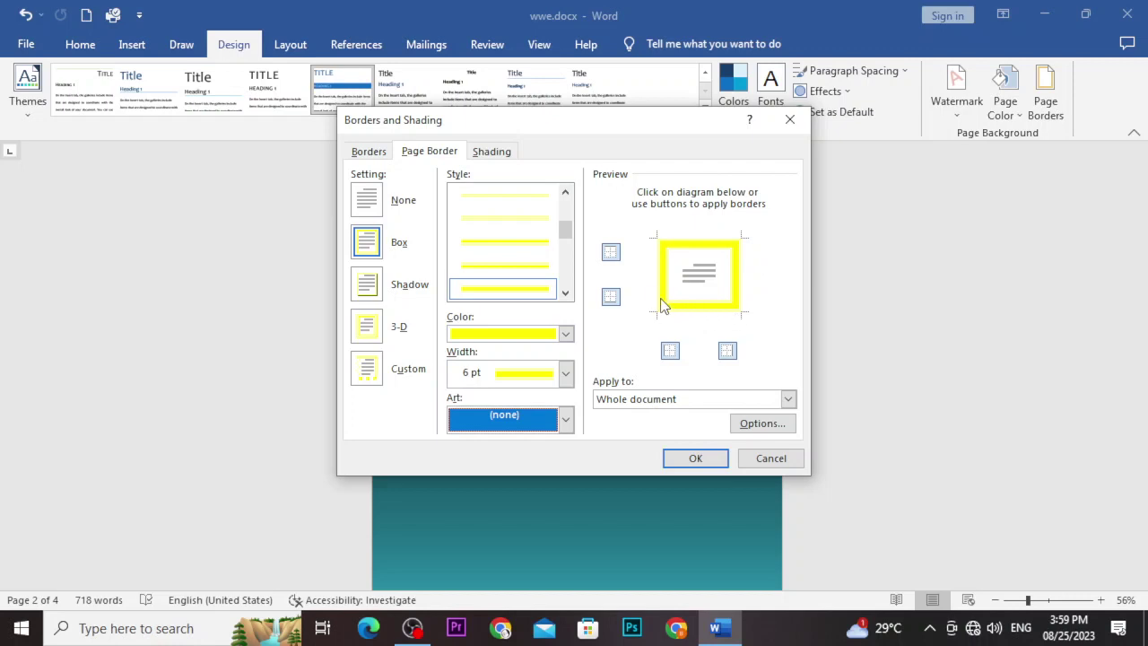
- Try removing the top, bottom, left and right sides of the page border in the preview, and restore all four
{"action": "left_click", "coordinate": [611, 253]}
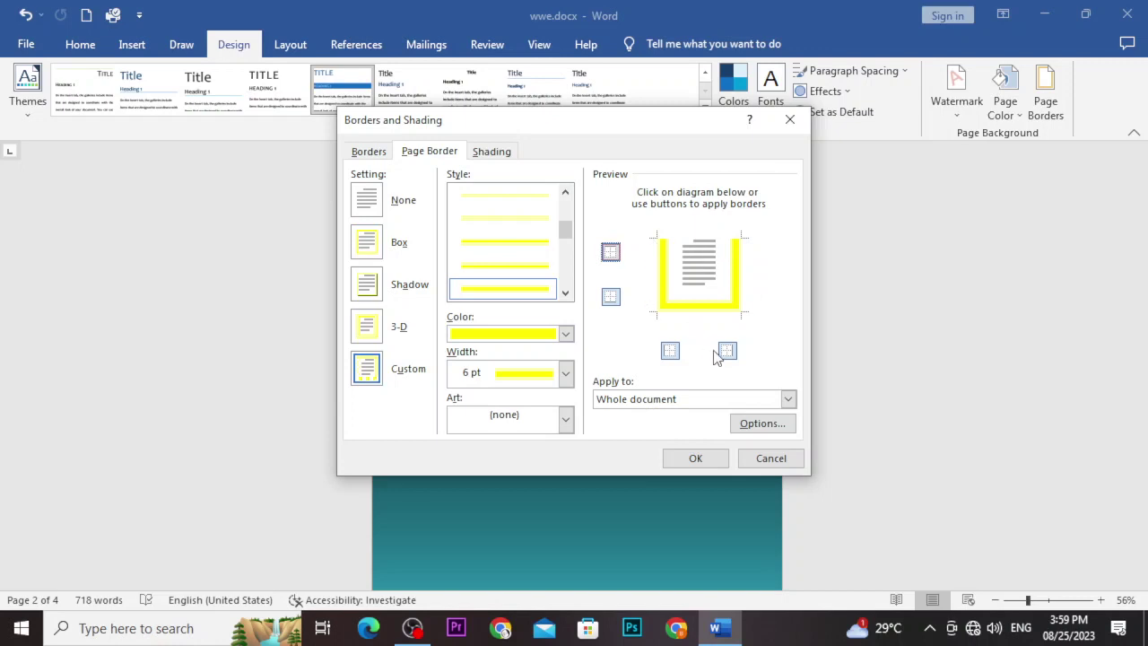
{"action": "left_click", "coordinate": [610, 297]}
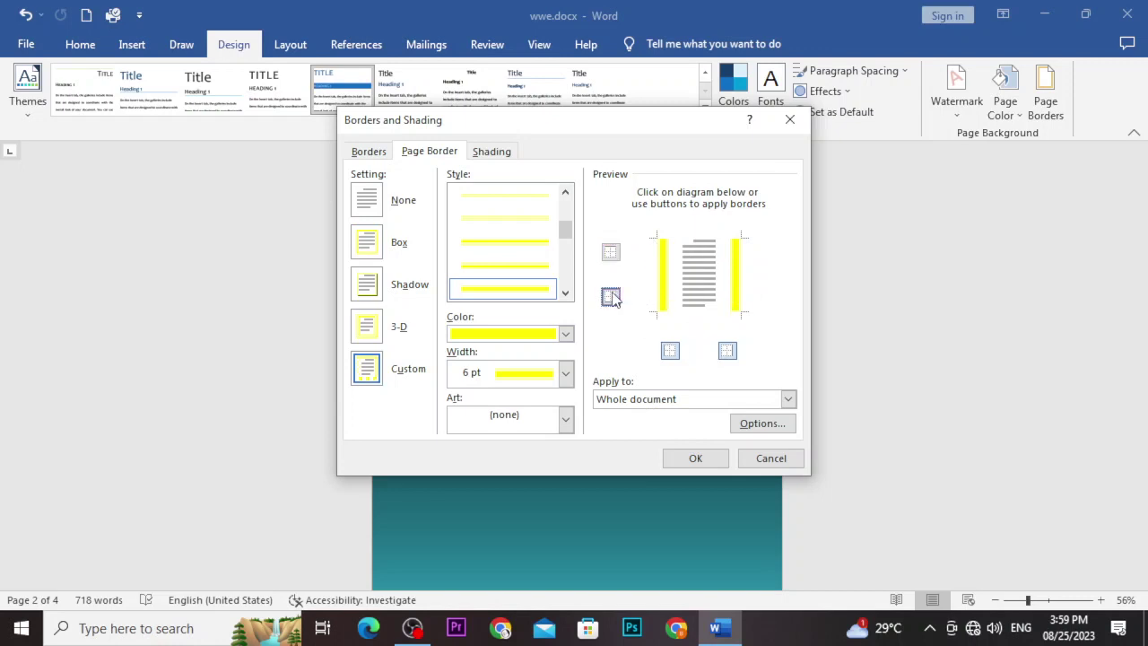
{"action": "left_click", "coordinate": [611, 297]}
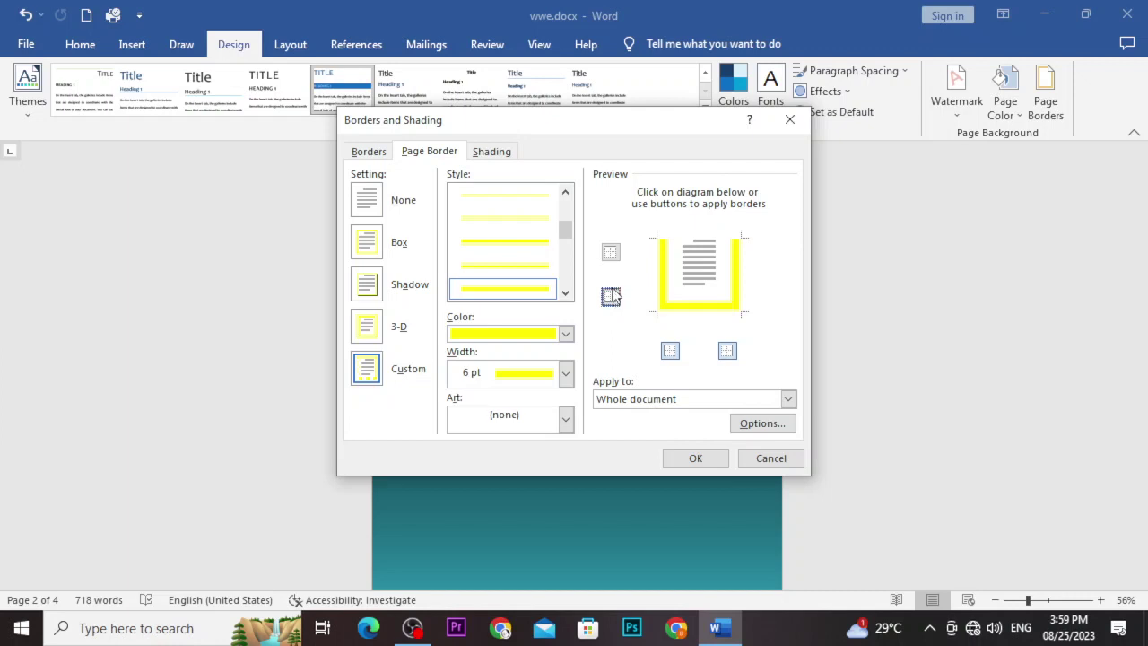
{"action": "left_click", "coordinate": [611, 253]}
{"action": "left_click", "coordinate": [672, 355]}
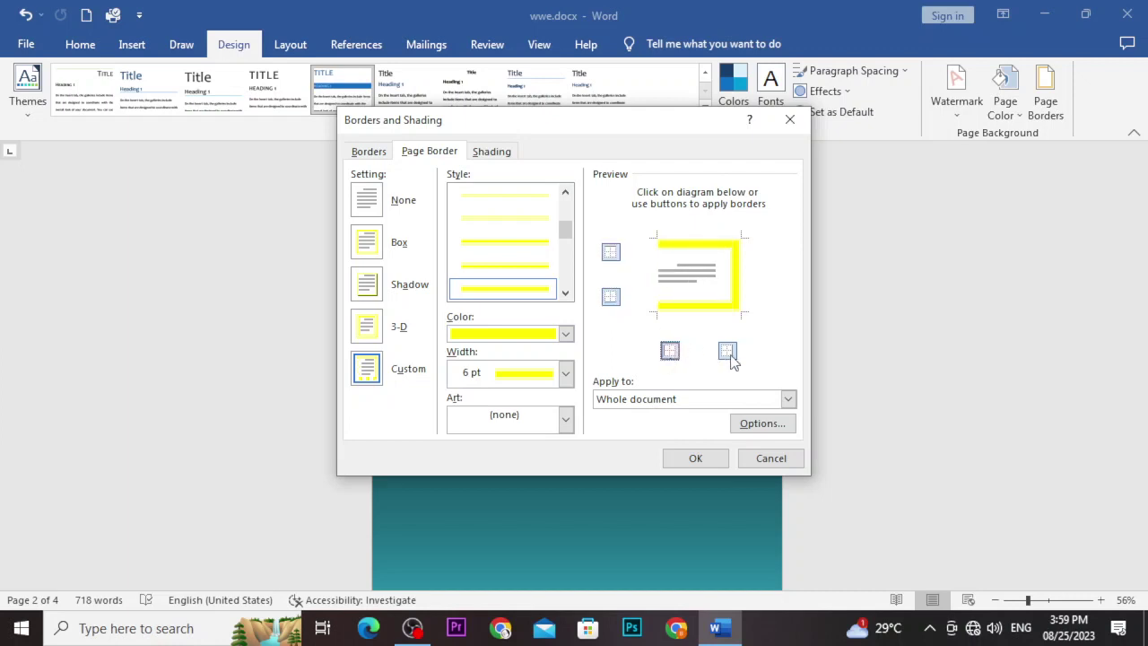
{"action": "left_click", "coordinate": [731, 355]}
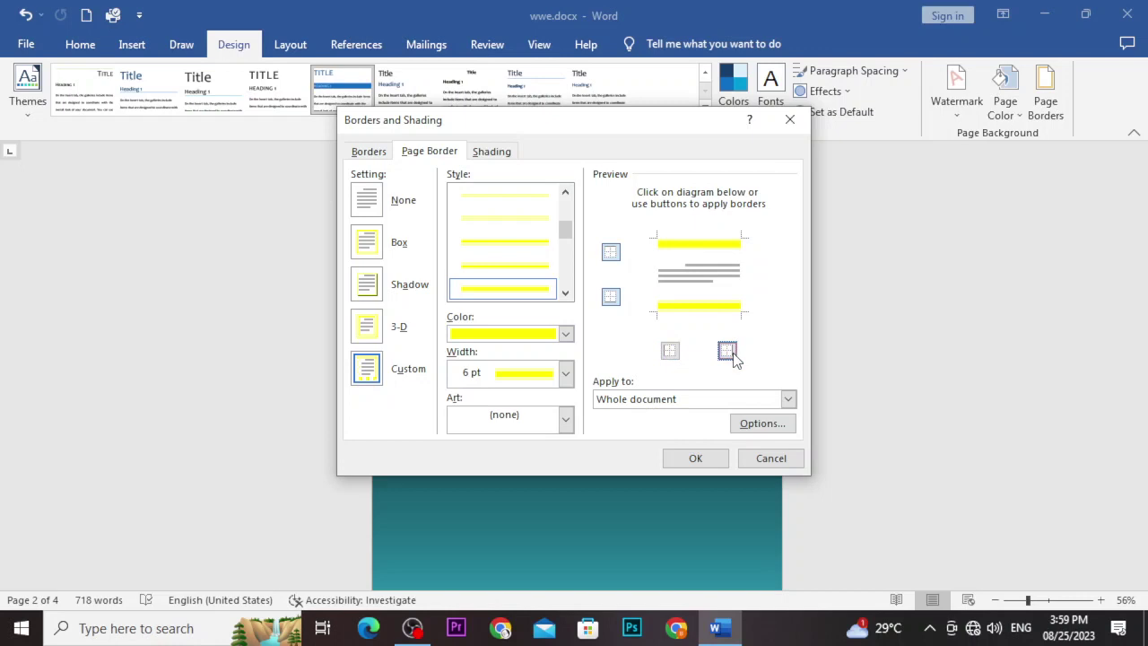
{"action": "left_click", "coordinate": [672, 354]}
{"action": "left_click", "coordinate": [727, 351]}
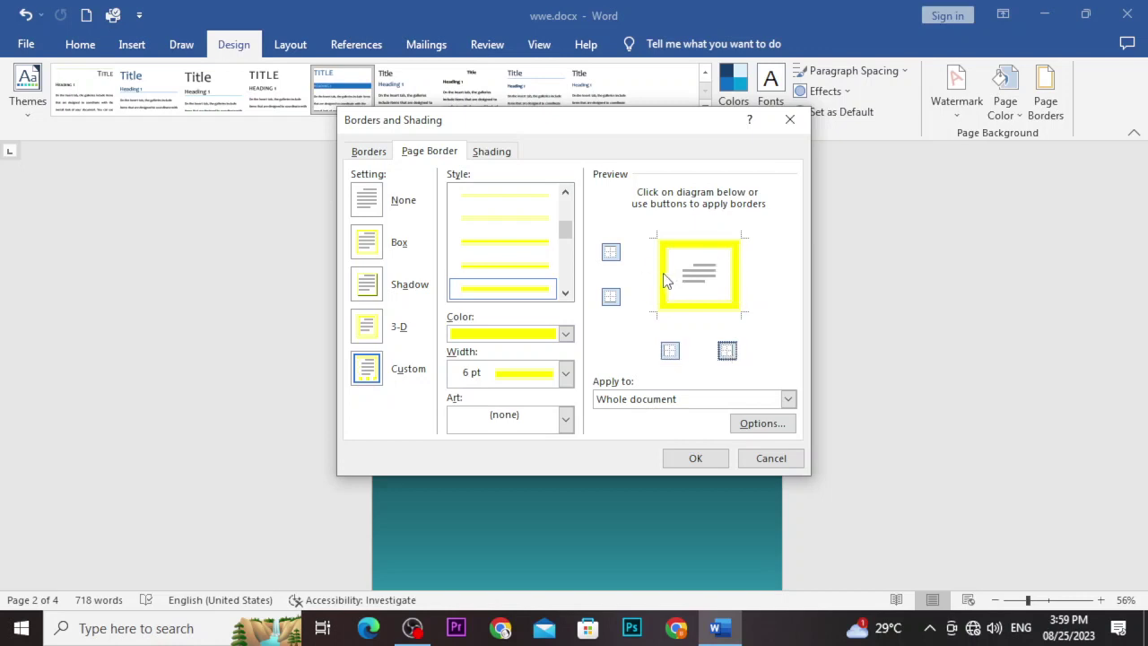
- Apply the yellow page border to the whole document
{"action": "left_click", "coordinate": [787, 401]}
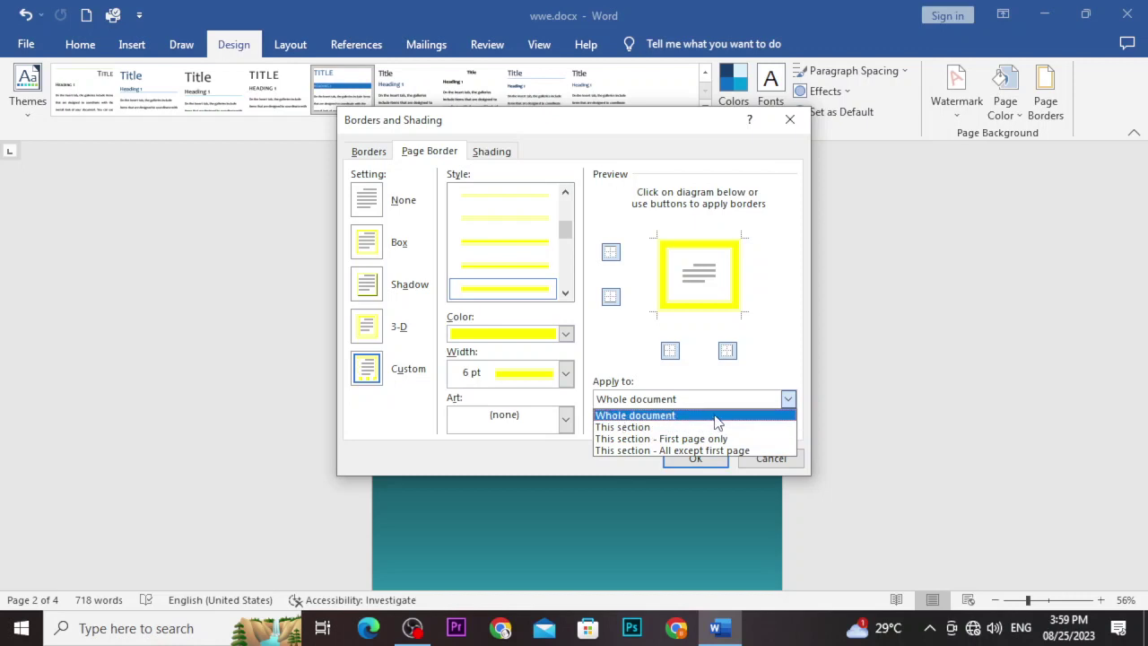
{"action": "left_click", "coordinate": [713, 418]}
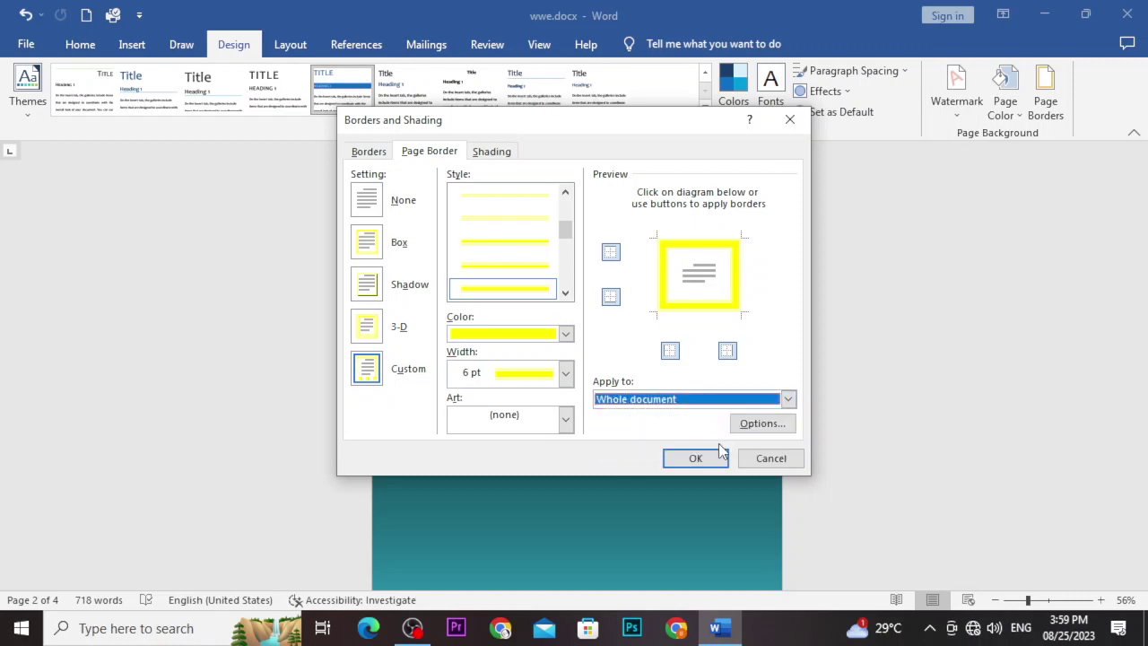
{"action": "left_click", "coordinate": [695, 458]}
- Examine how the page border looks across all pages of the document
{"action": "scroll", "coordinate": [709, 453], "scroll_direction": "down", "scroll_amount": 10}
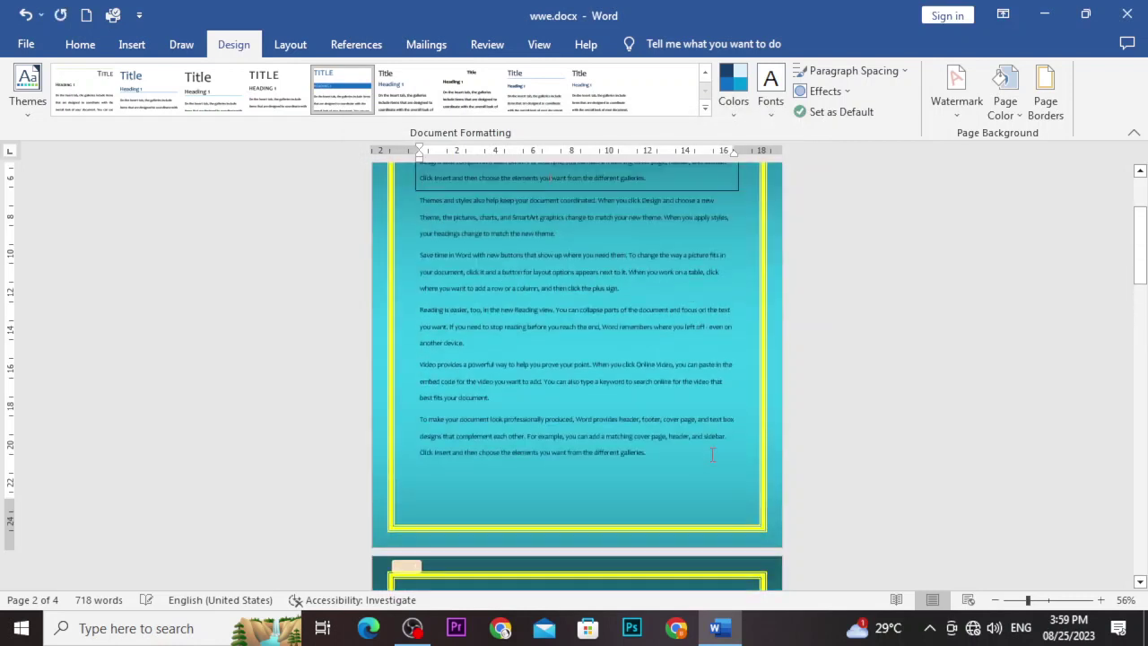
{"action": "scroll", "coordinate": [709, 435], "scroll_direction": "down", "scroll_amount": 10}
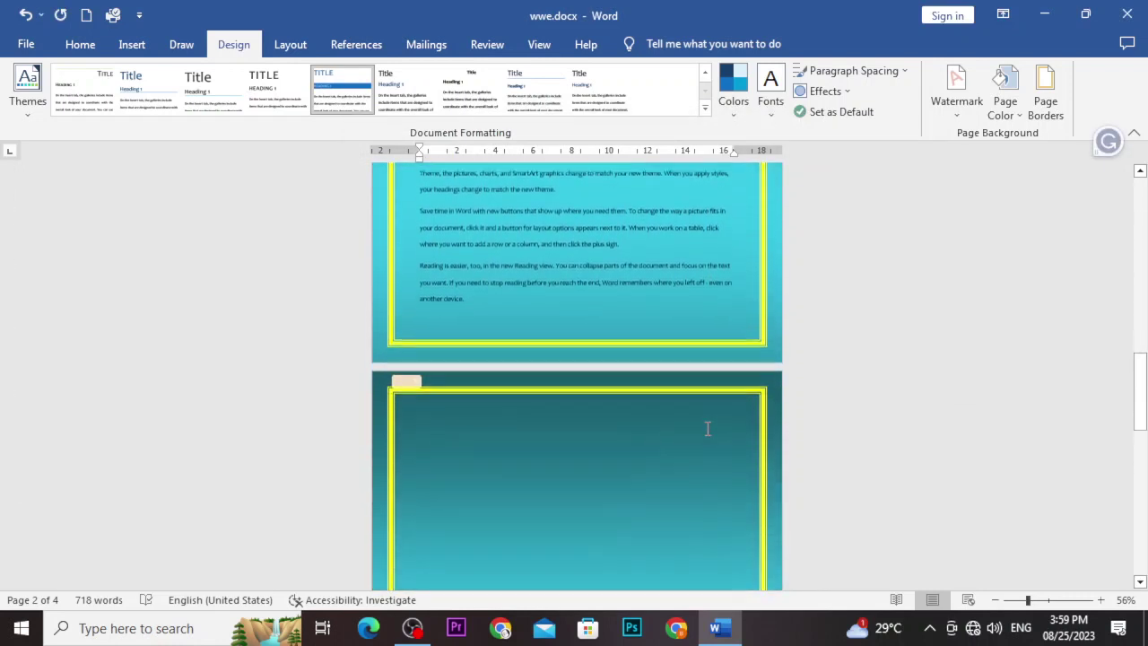
{"action": "scroll", "coordinate": [705, 432], "scroll_direction": "down", "scroll_amount": 6}
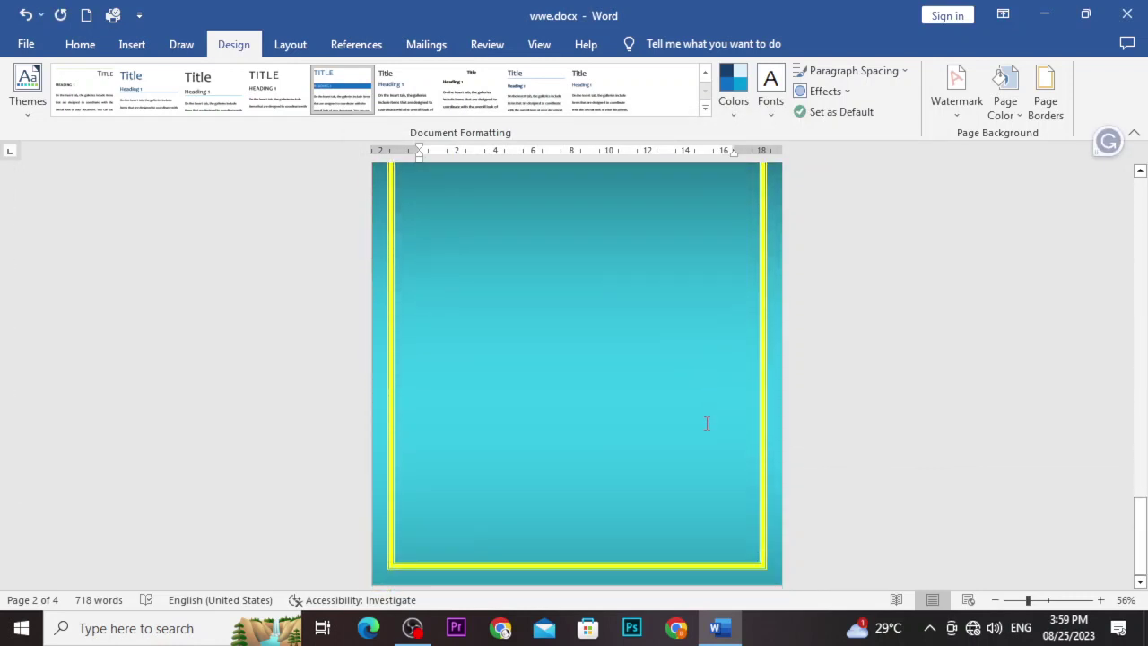
{"action": "scroll", "coordinate": [707, 423], "scroll_direction": "up", "scroll_amount": 2}
{"action": "scroll", "coordinate": [707, 424], "scroll_direction": "up", "scroll_amount": 4}
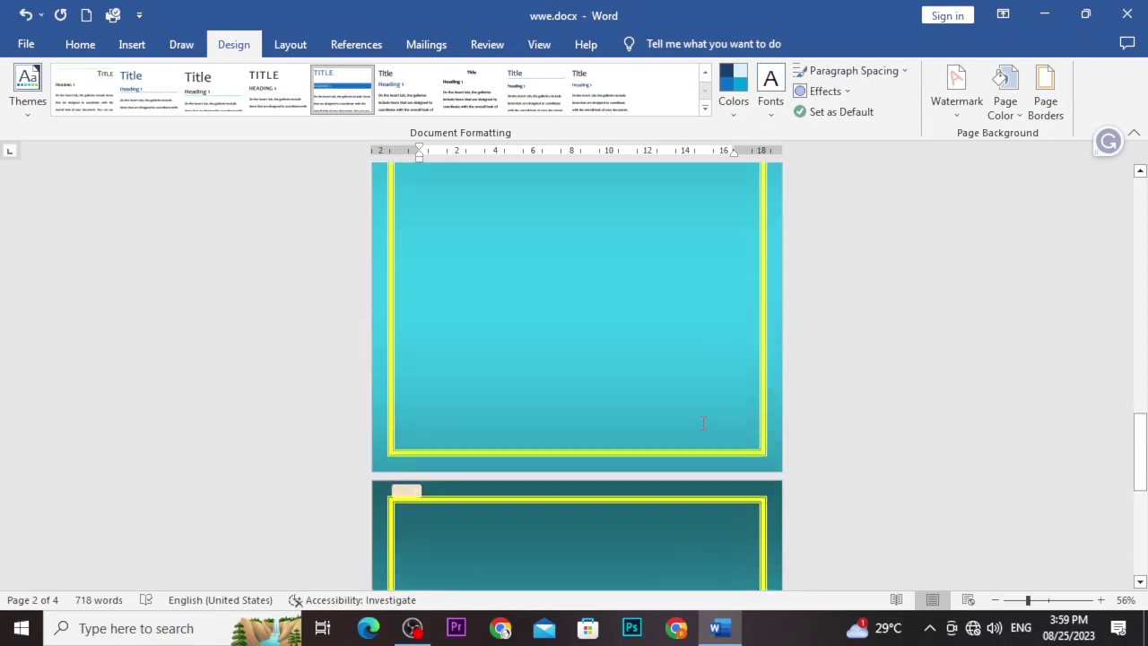
{"action": "scroll", "coordinate": [704, 424], "scroll_direction": "down", "scroll_amount": 2}
{"action": "scroll", "coordinate": [702, 423], "scroll_direction": "up", "scroll_amount": 10}
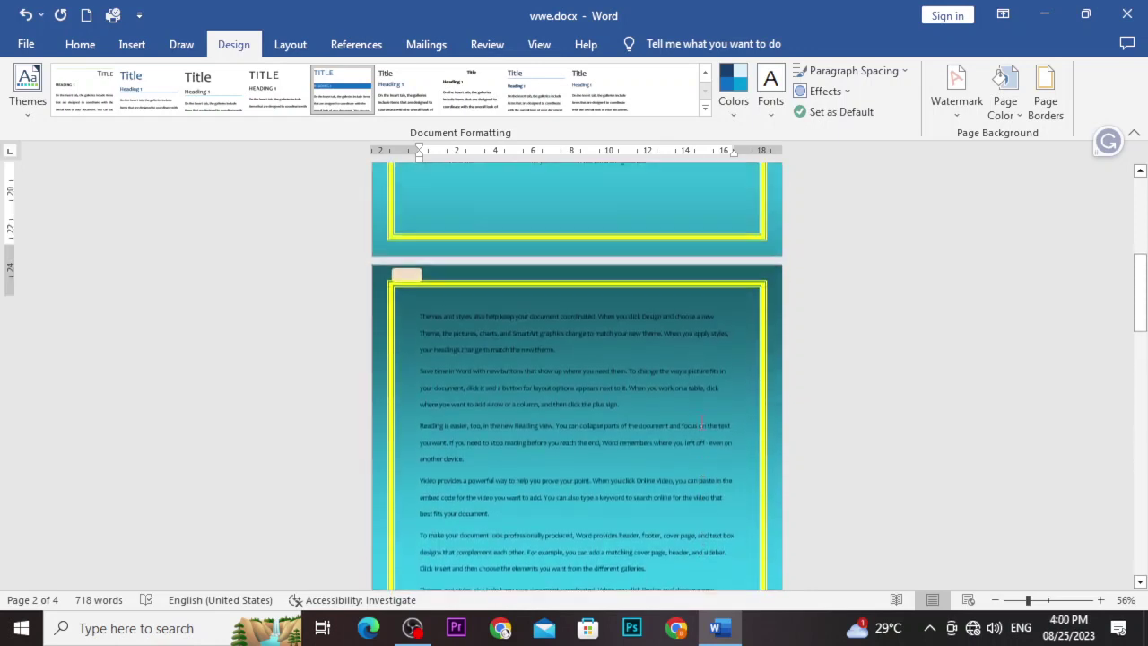
{"action": "scroll", "coordinate": [700, 421], "scroll_direction": "up", "scroll_amount": 2}
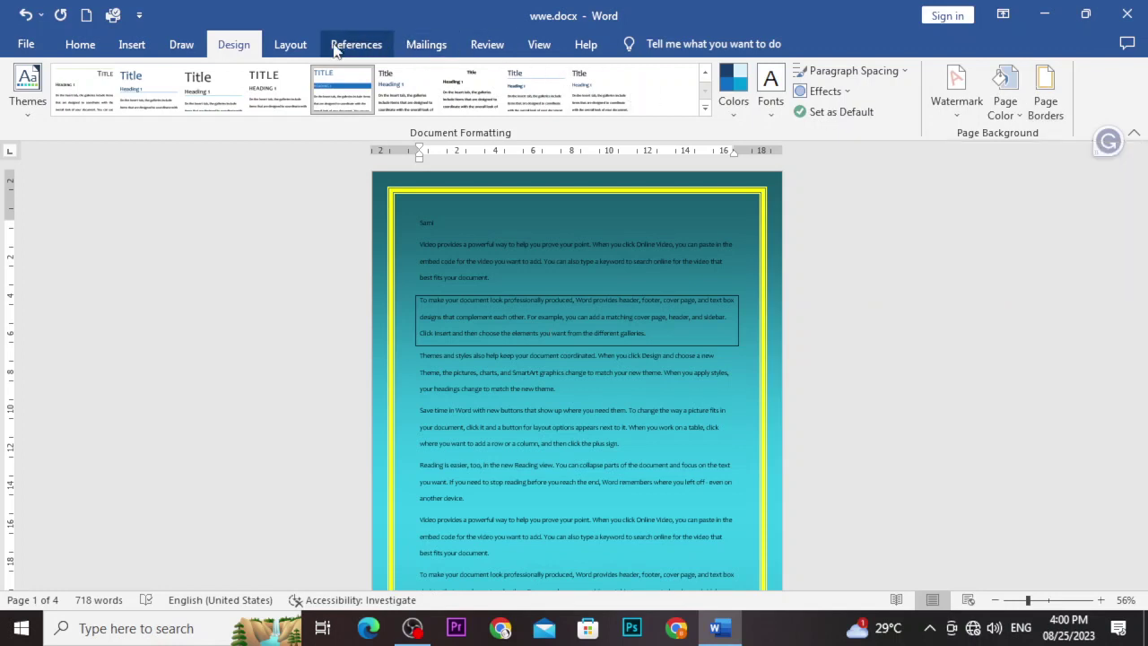
{"action": "left_click", "coordinate": [291, 45]}
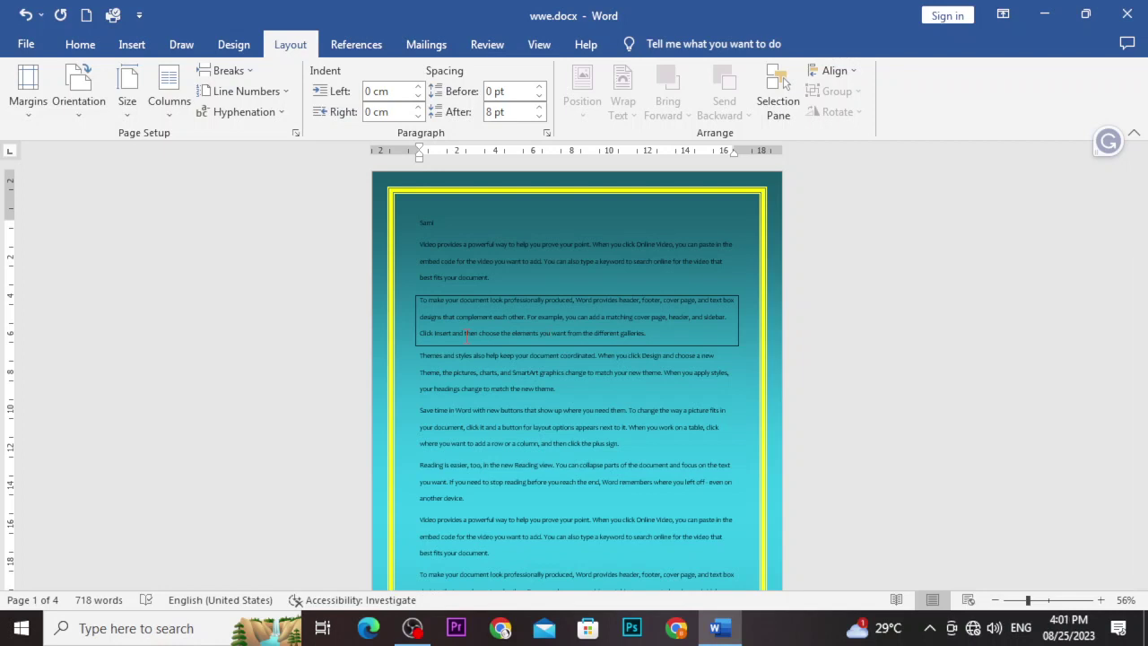
{"action": "key", "text": "alt+Tab"}
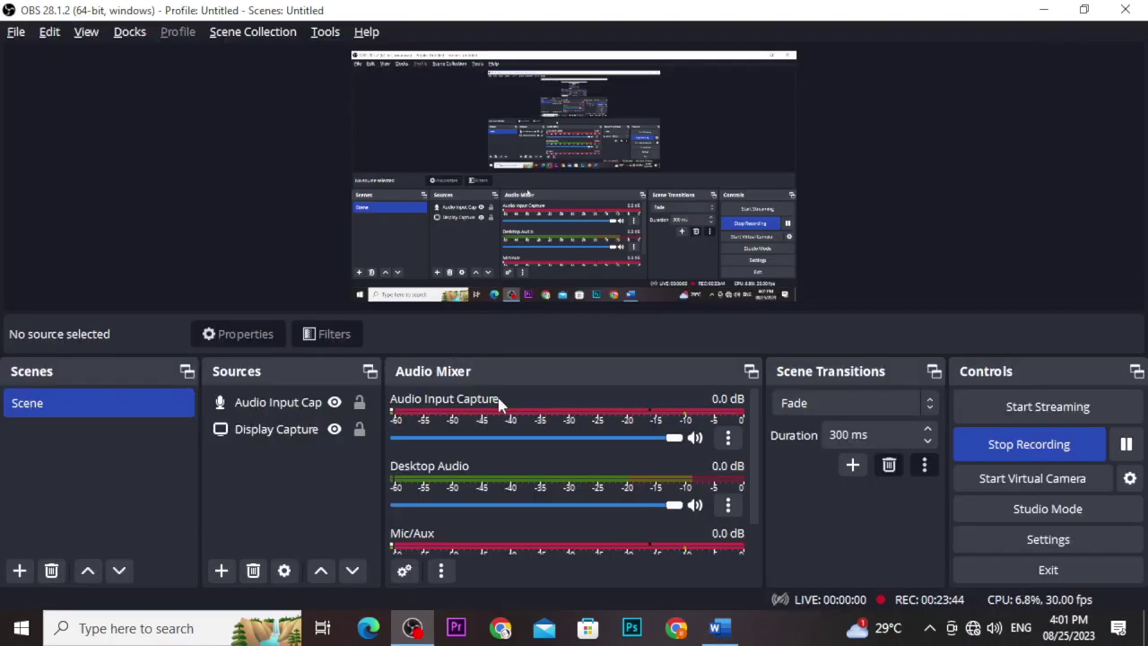